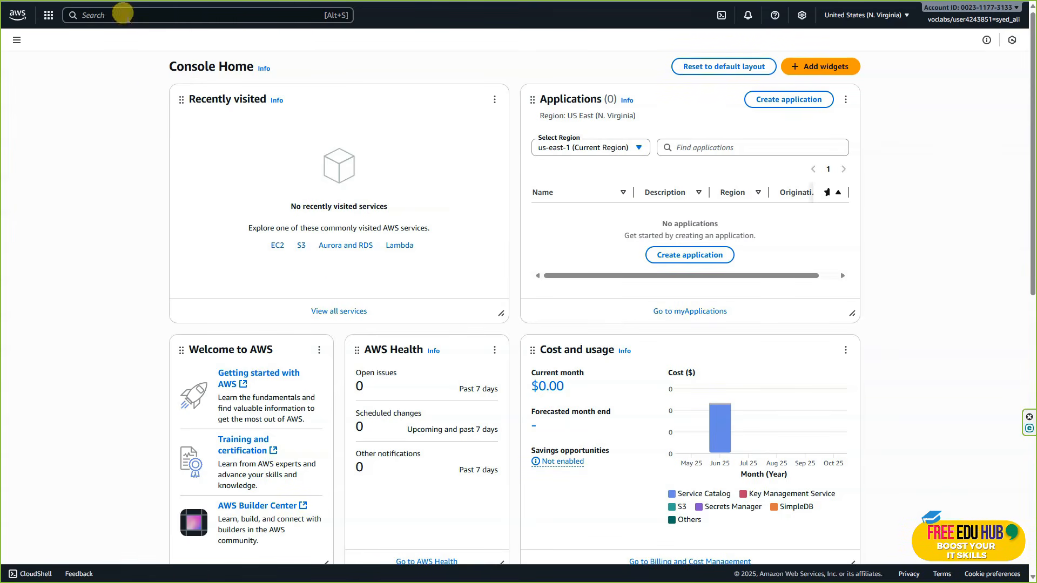
Start a new S3 bucket in the US East (Ohio) us-east-2 region and name it mod16-bkt01-ohio.
{"action": "left_click", "coordinate": [139, 15]}
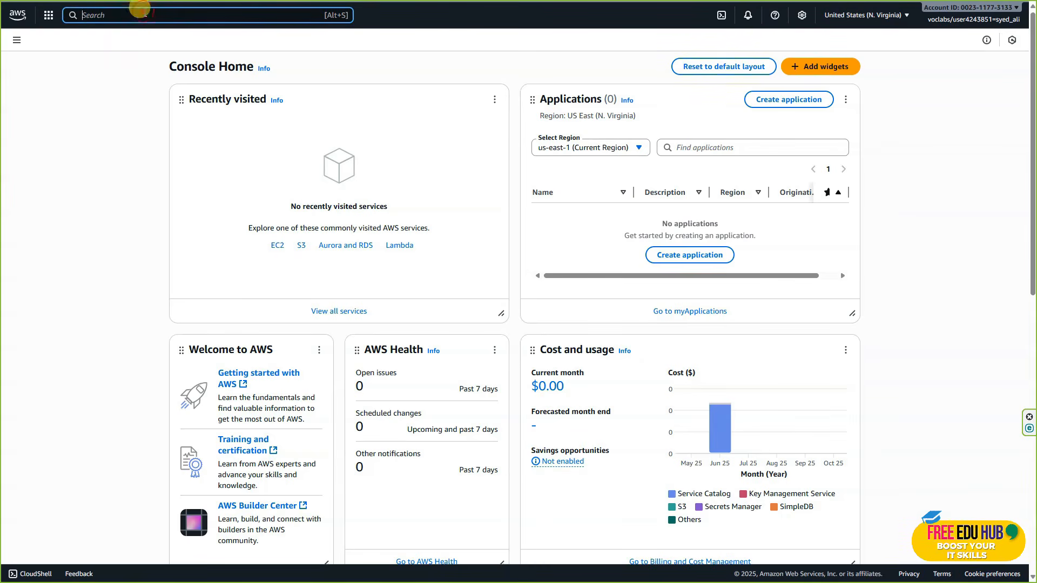
{"action": "left_click", "coordinate": [300, 246]}
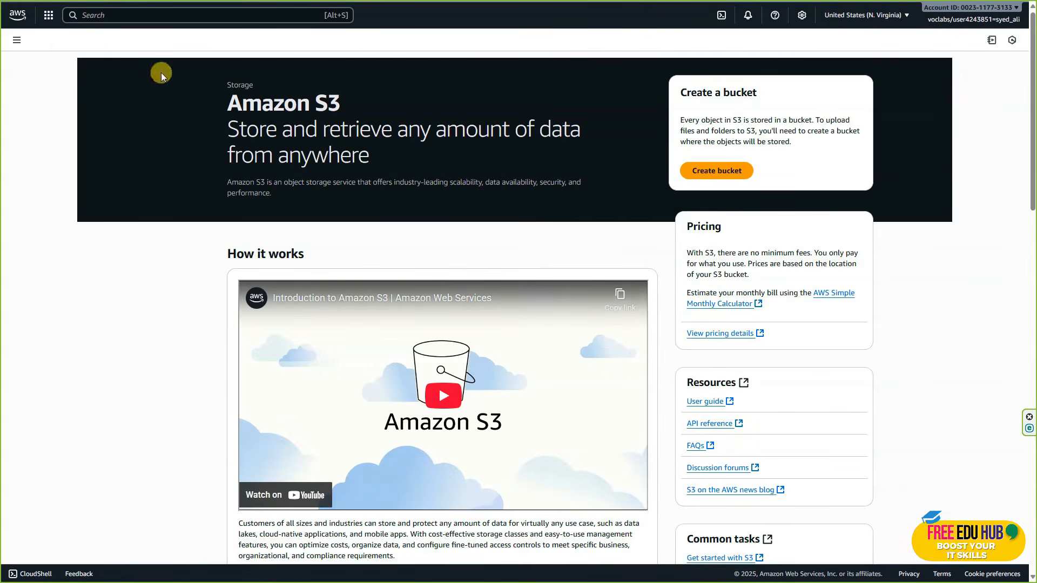
{"action": "left_click", "coordinate": [716, 171]}
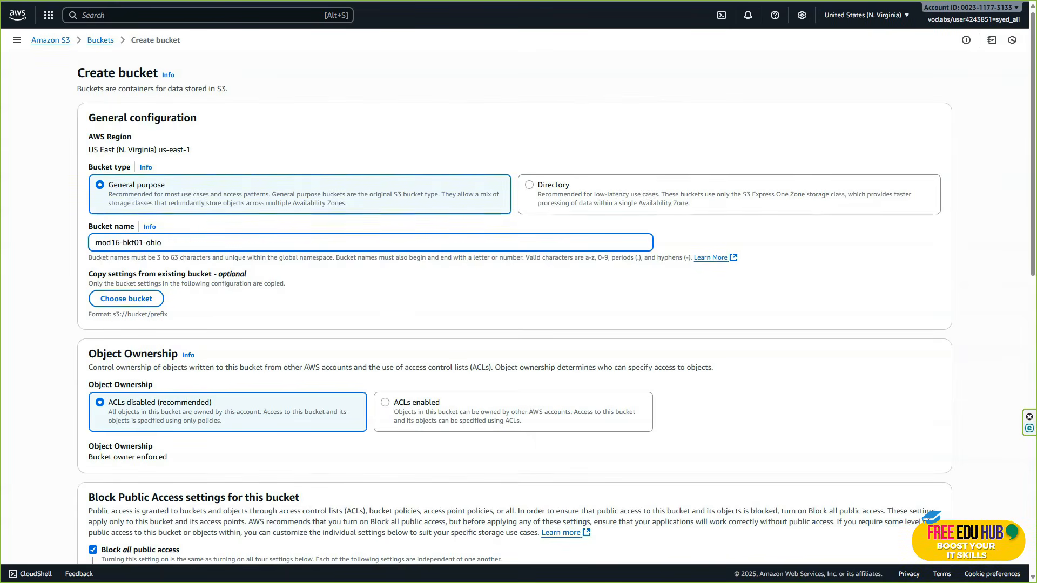
{"action": "left_click", "coordinate": [862, 15]}
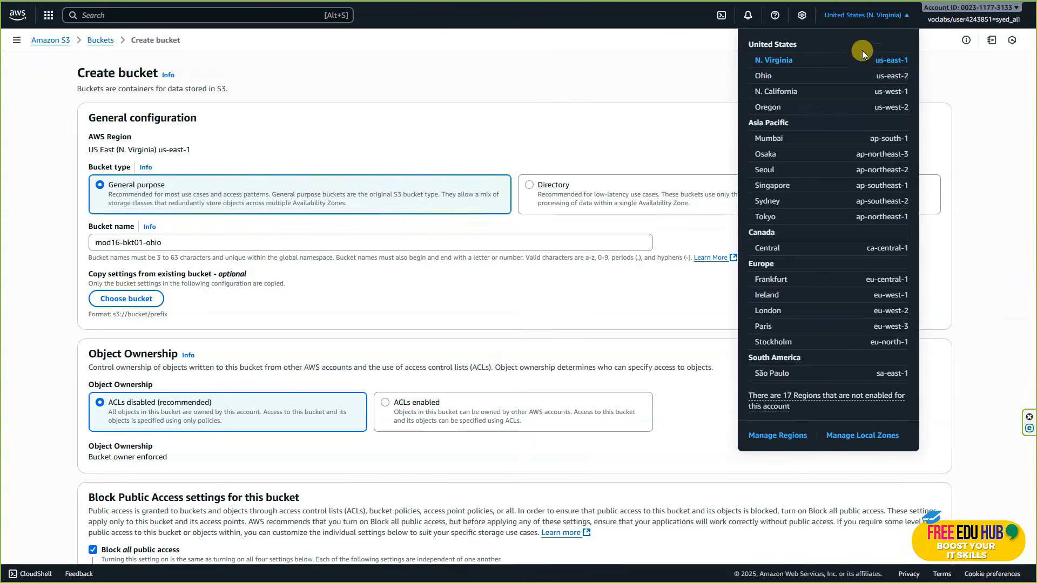
{"action": "left_click", "coordinate": [802, 75]}
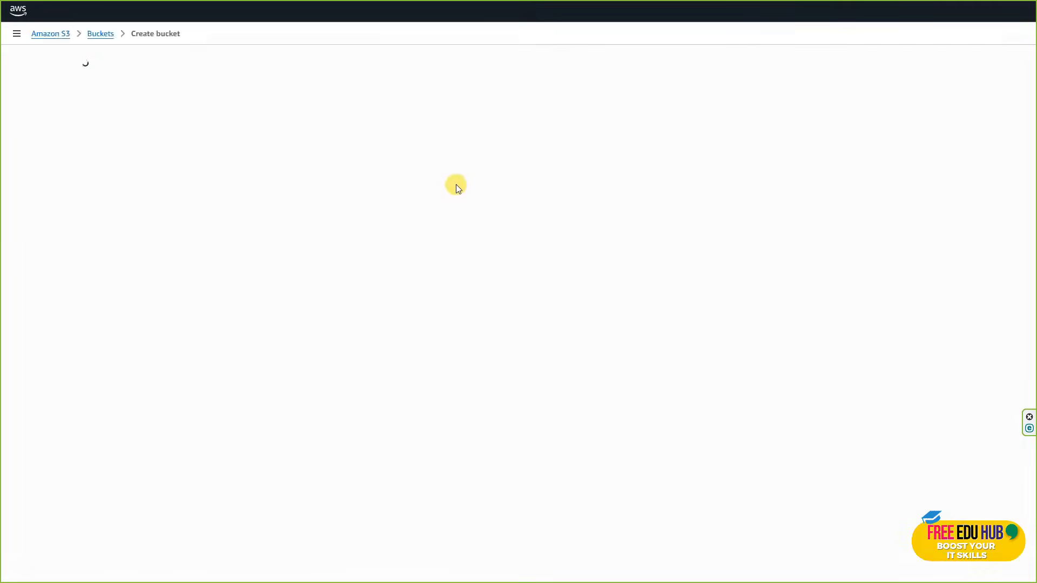
{"action": "left_click", "coordinate": [168, 241]}
{"action": "type", "text": "mod16-bkt01-ohio"}
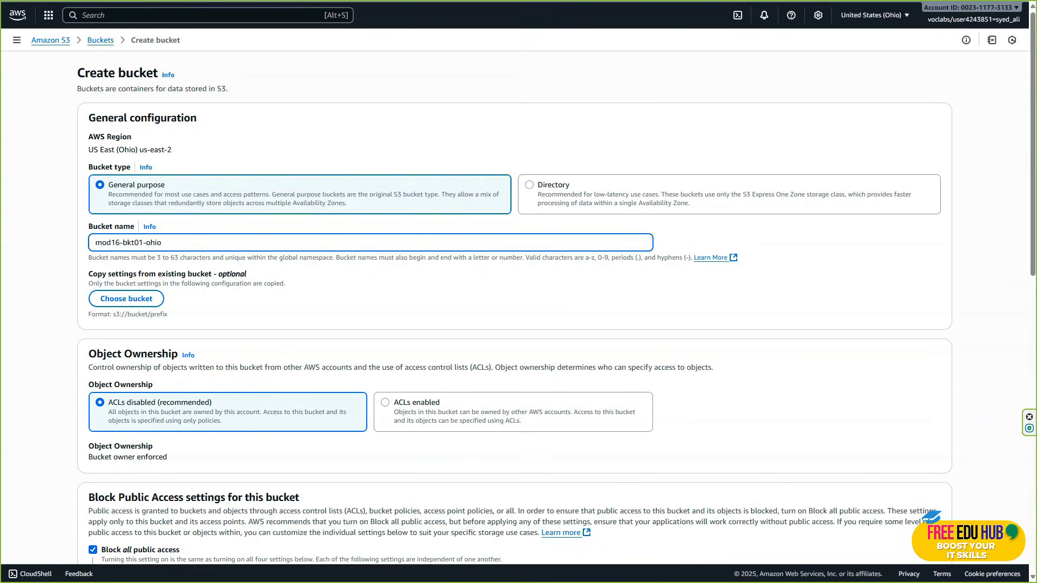
Enable versioning for mod16-bkt01-ohio and create the bucket.
{"action": "scroll", "coordinate": [251, 319], "scroll_direction": "down", "scroll_amount": 5}
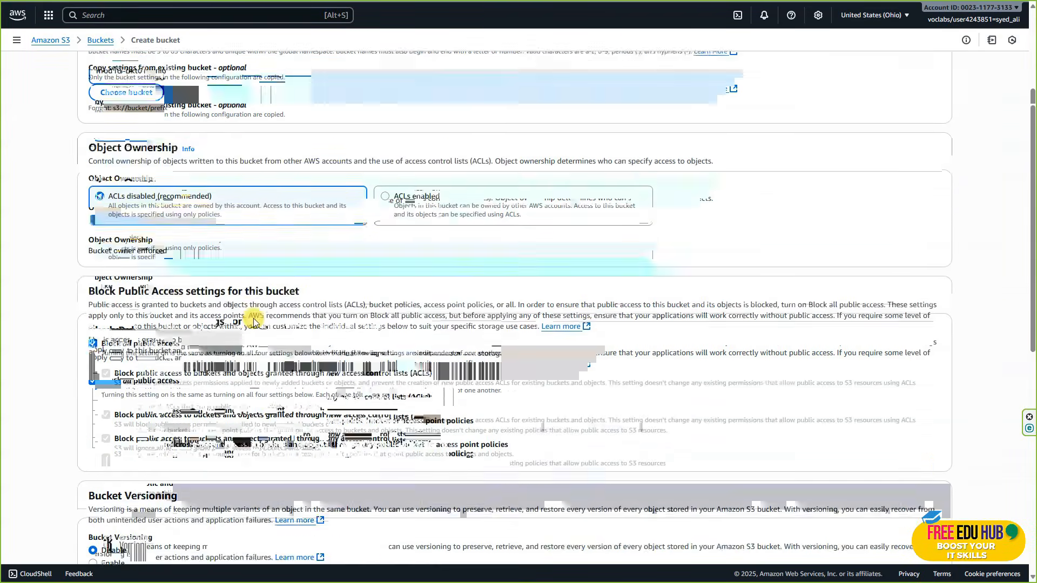
{"action": "scroll", "coordinate": [253, 321], "scroll_direction": "down", "scroll_amount": 5}
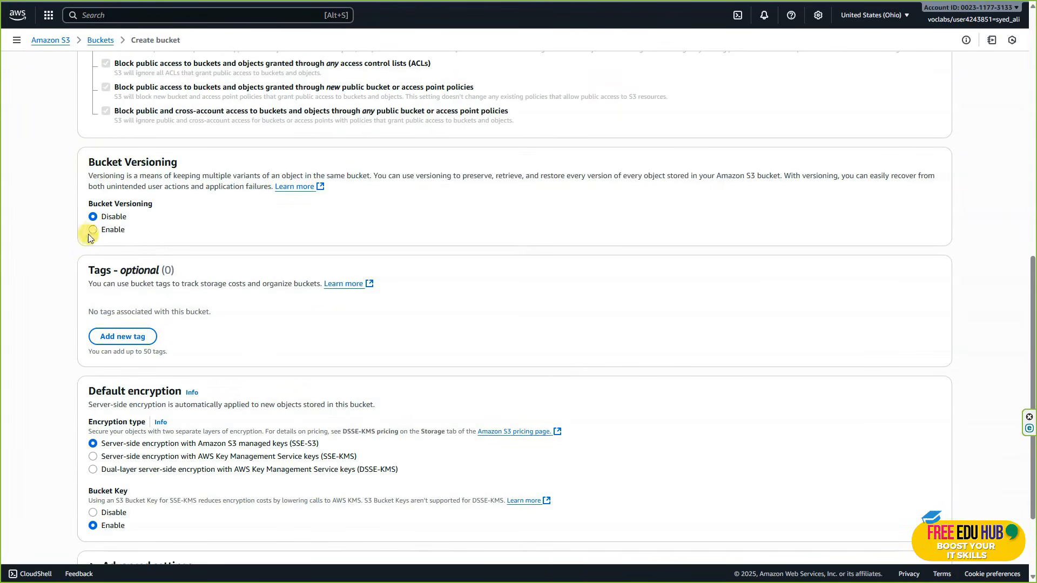
{"action": "left_click", "coordinate": [92, 234]}
{"action": "scroll", "coordinate": [493, 331], "scroll_direction": "down", "scroll_amount": 2}
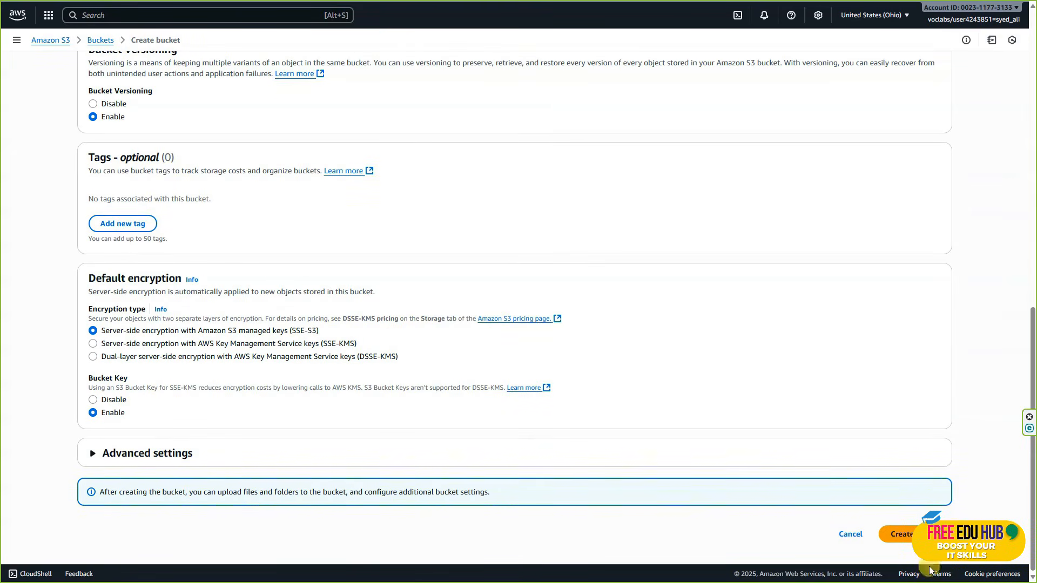
{"action": "left_click", "coordinate": [901, 534]}
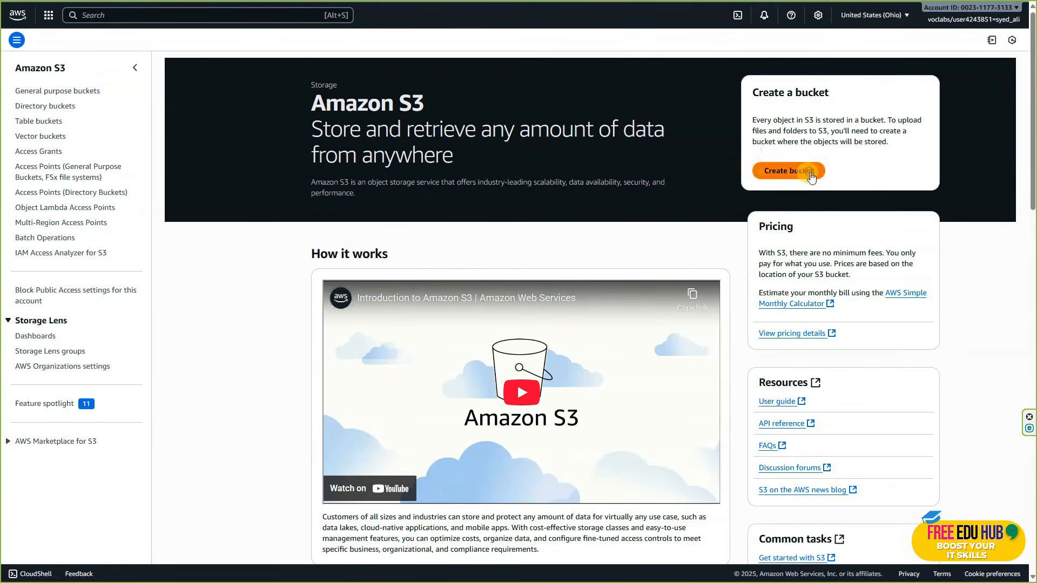
Start another S3 bucket in the US West (Oregon) us-west-2 region and name it mod16-bkt02-oregon.
{"action": "left_click", "coordinate": [788, 170]}
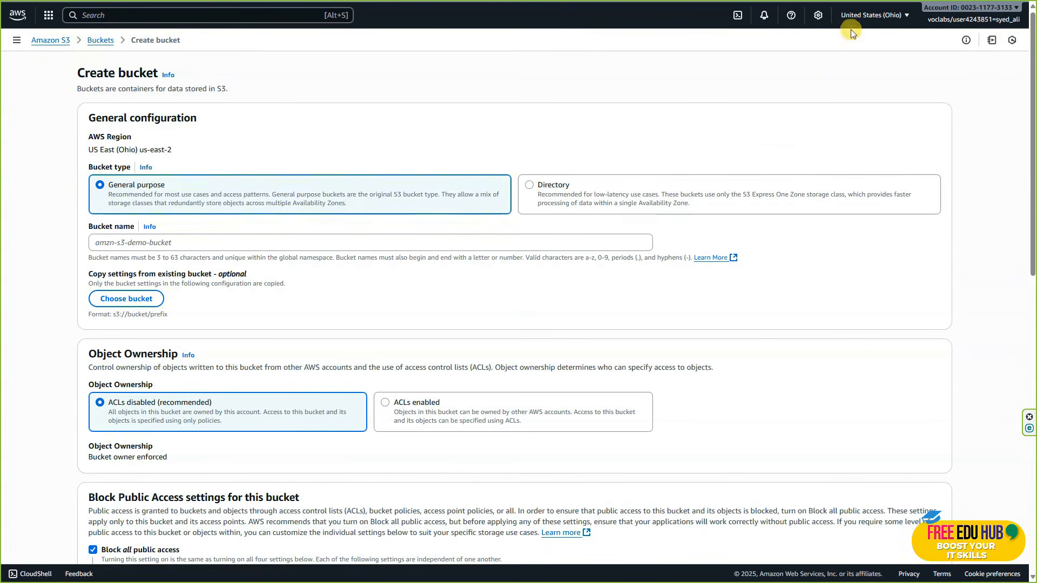
{"action": "left_click", "coordinate": [857, 15]}
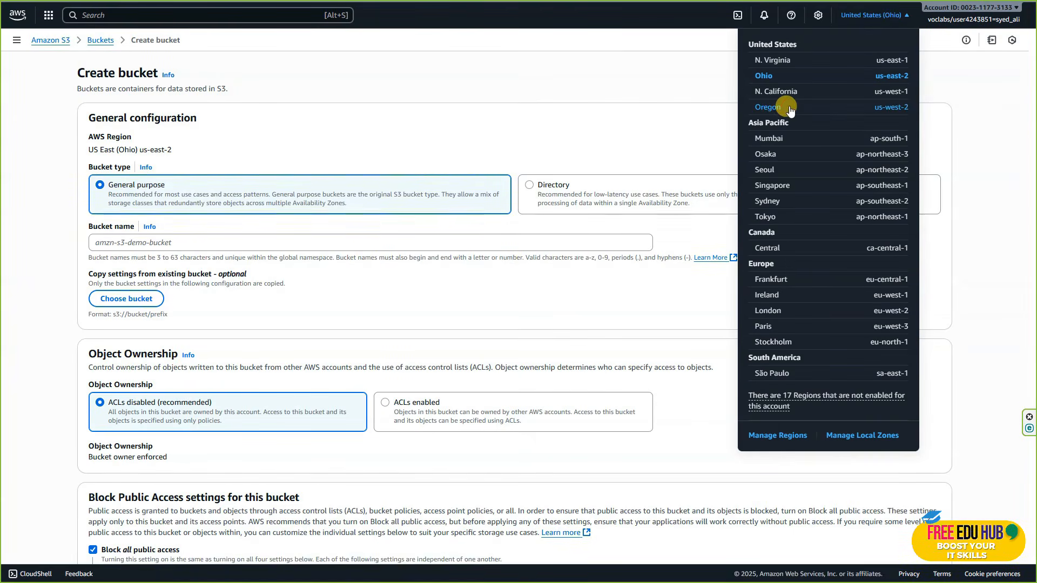
{"action": "left_click", "coordinate": [768, 107]}
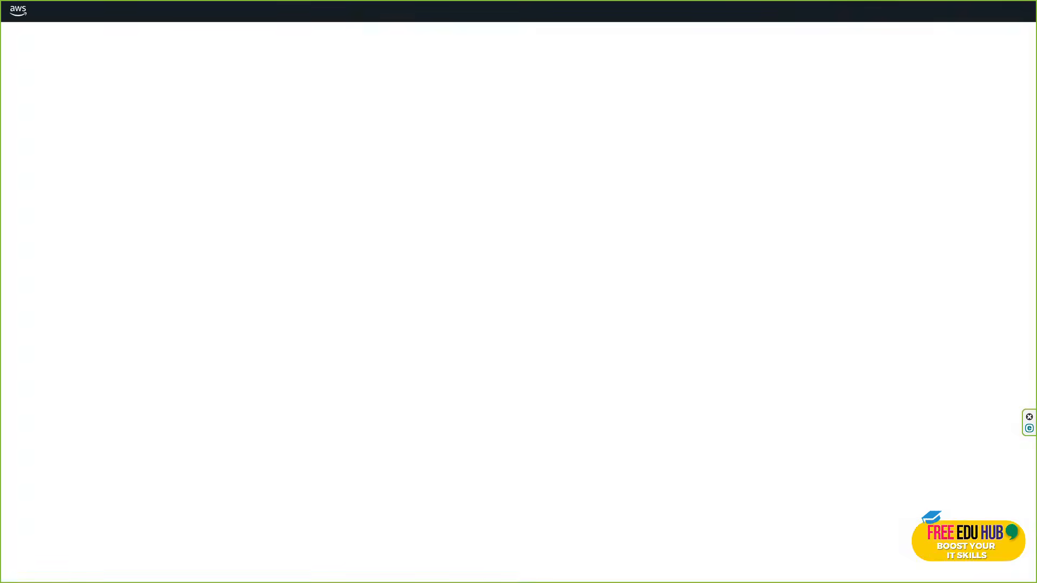
{"action": "left_click", "coordinate": [115, 241]}
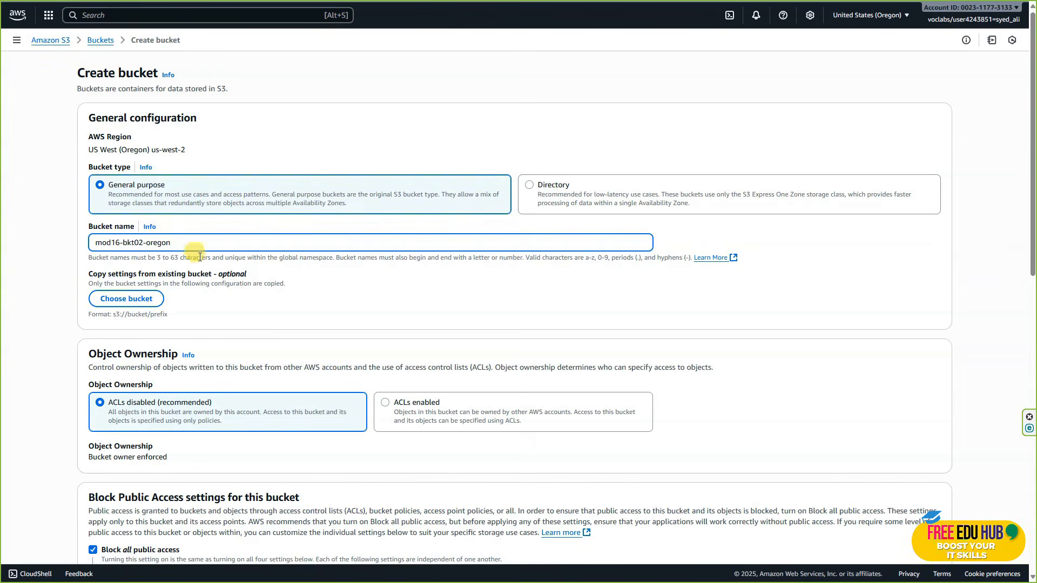
Enable versioning for mod16-bkt02-oregon and create the bucket.
{"action": "scroll", "coordinate": [261, 317], "scroll_direction": "down", "scroll_amount": 8}
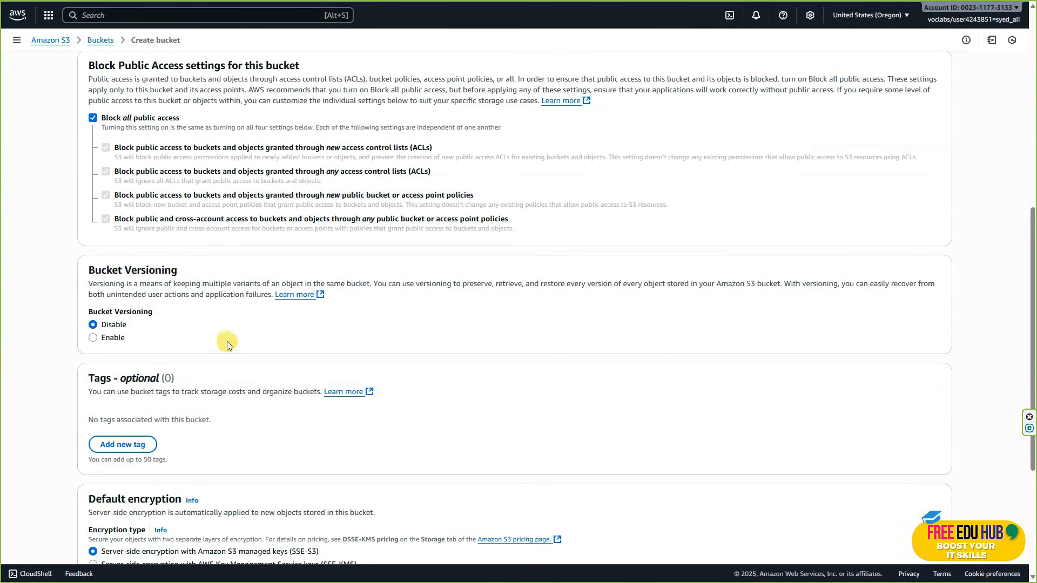
{"action": "left_click", "coordinate": [92, 337]}
{"action": "scroll", "coordinate": [224, 336], "scroll_direction": "down", "scroll_amount": 2}
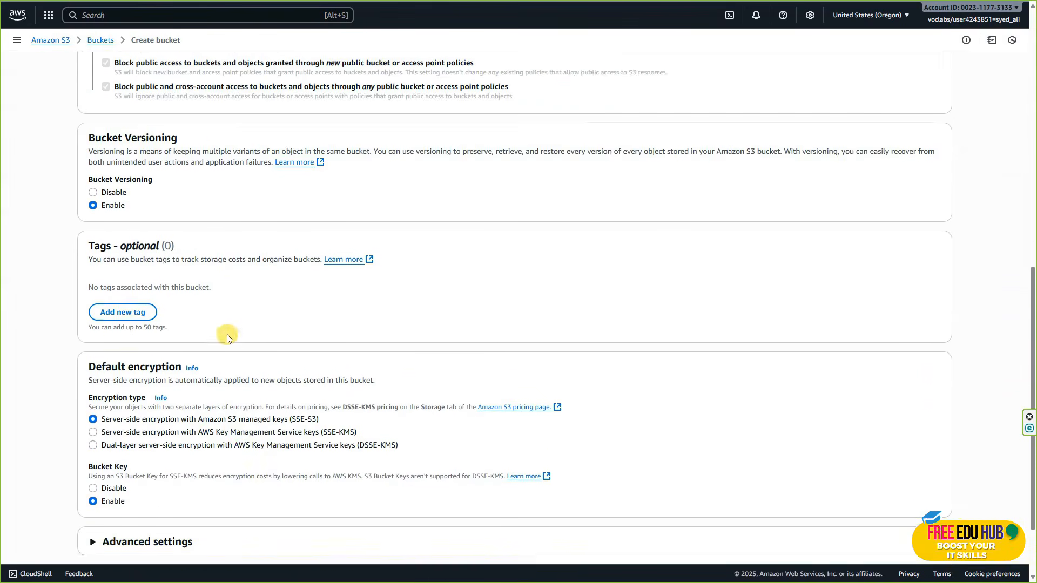
{"action": "scroll", "coordinate": [227, 338], "scroll_direction": "down", "scroll_amount": 2}
{"action": "left_click", "coordinate": [899, 534]}
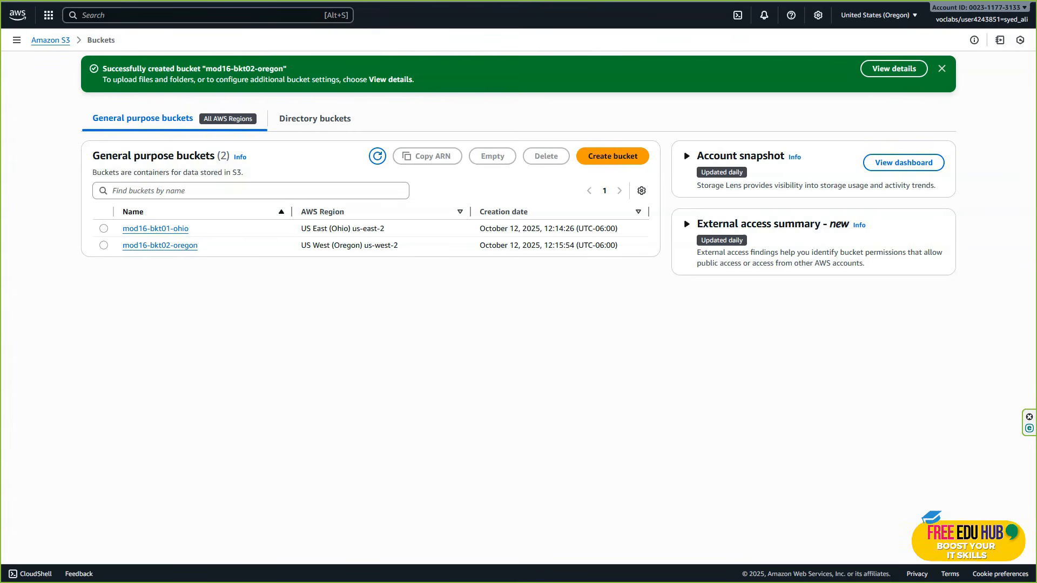
Check the Task 3 cross-Region replication instructions in the lab guide, and open the source bucket mod16-bkt01-ohio in the AWS console.
{"action": "key", "text": "ctrl+shift+Tab"}
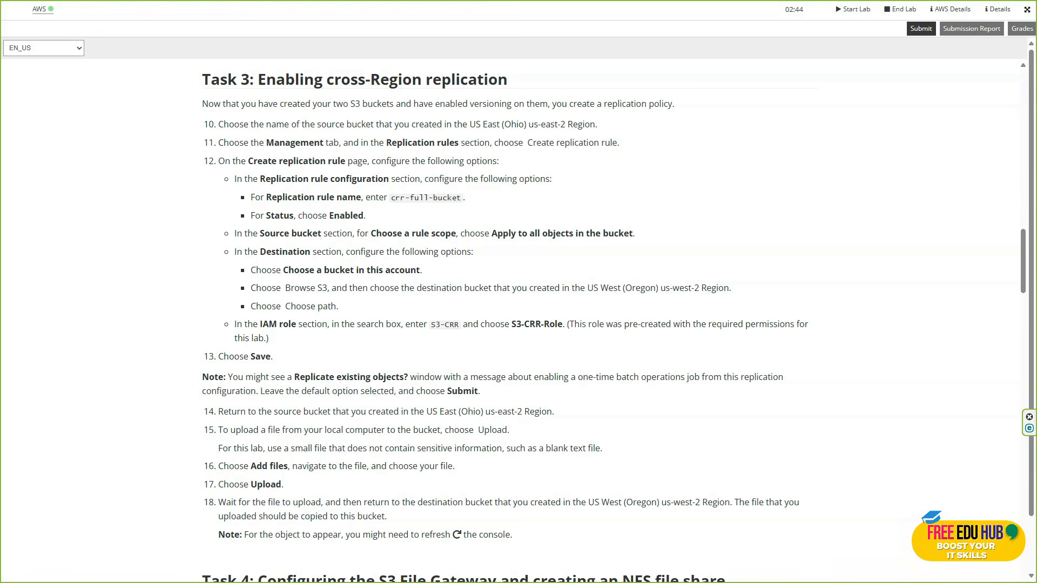
{"action": "key", "text": "ctrl+Tab"}
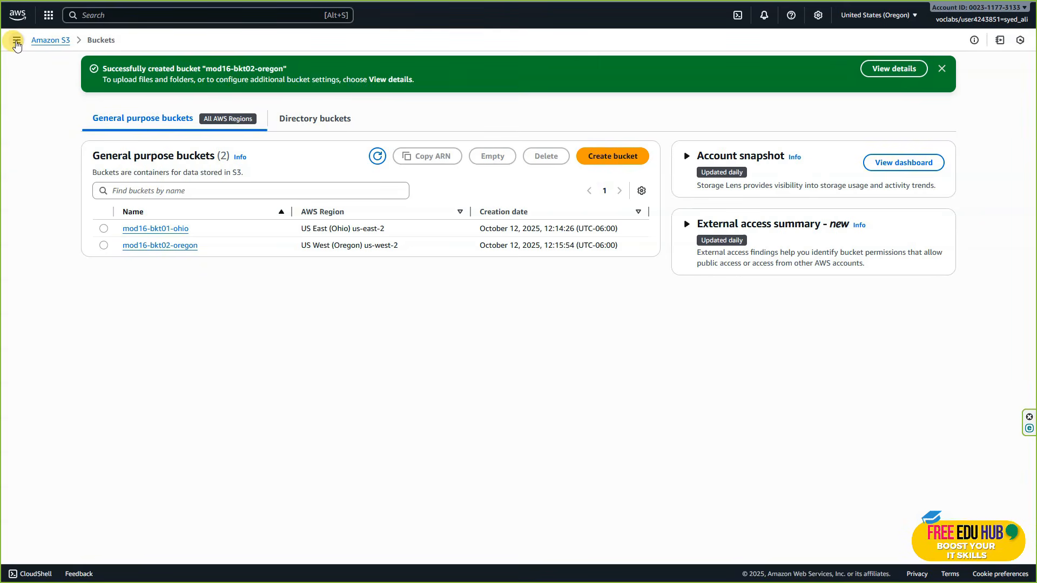
{"action": "left_click", "coordinate": [17, 41]}
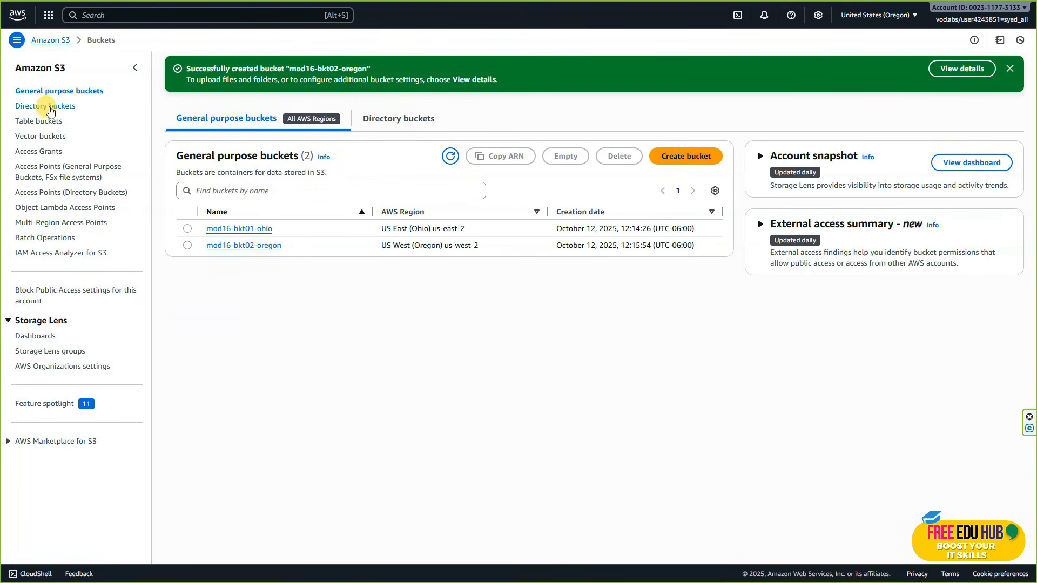
{"action": "left_click", "coordinate": [48, 107]}
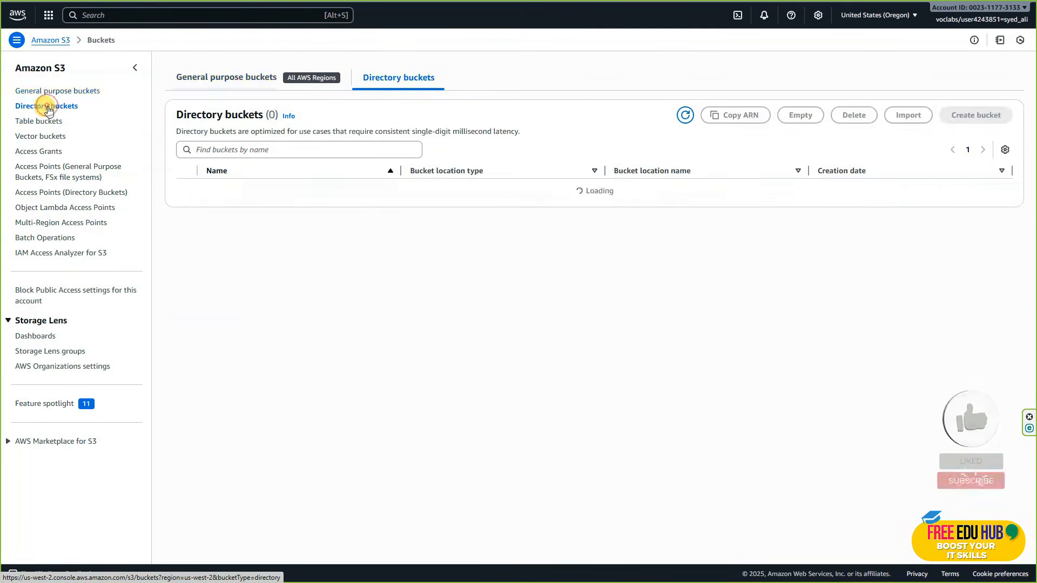
{"action": "left_click", "coordinate": [52, 94]}
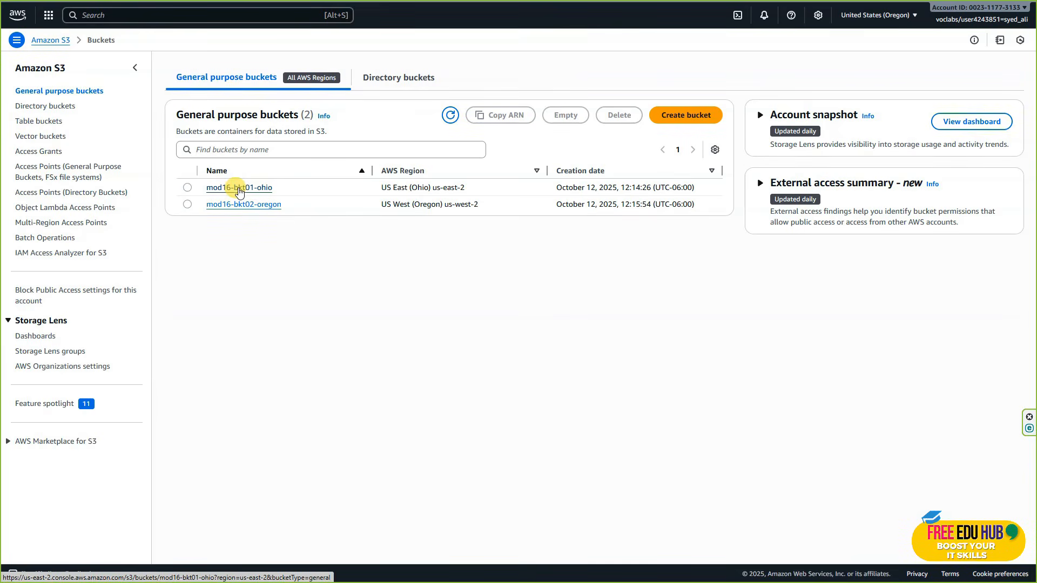
{"action": "left_click", "coordinate": [239, 188]}
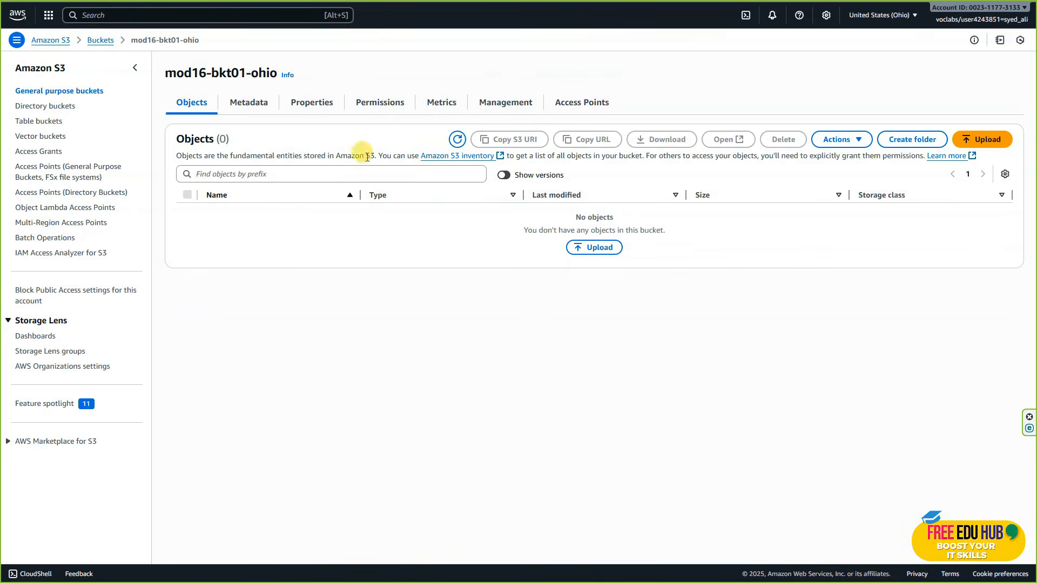
Start a replication rule named crr-full-bucket for the Ohio bucket and apply it to all objects in the bucket.
{"action": "left_click", "coordinate": [512, 103]}
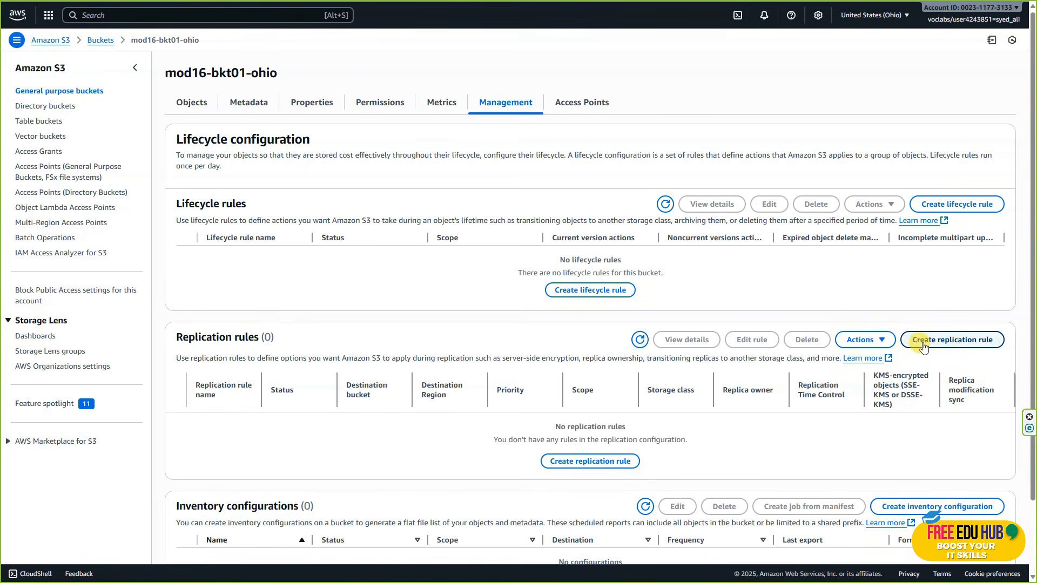
{"action": "left_click", "coordinate": [589, 462]}
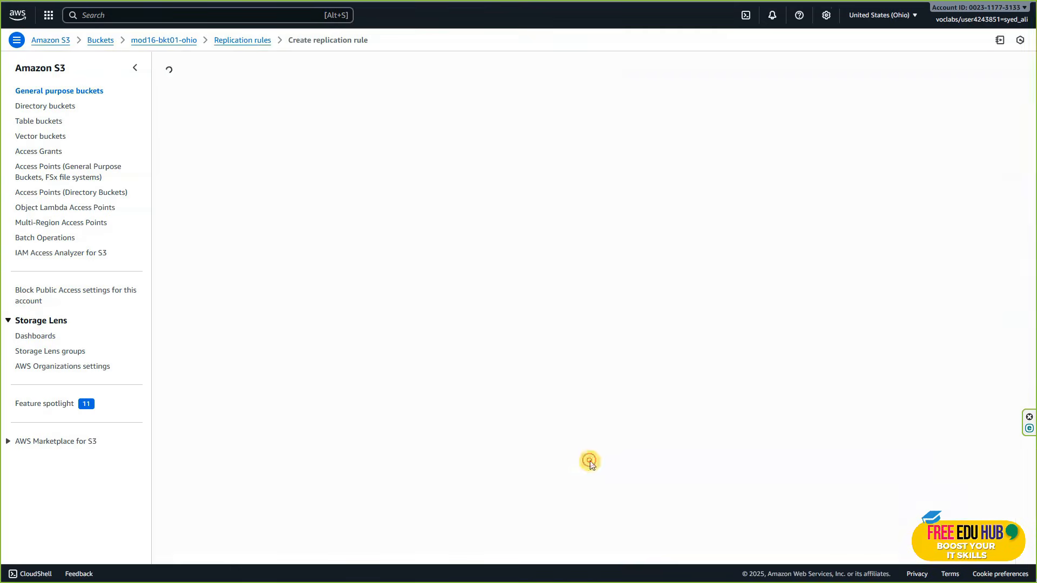
{"action": "left_click", "coordinate": [121, 141]}
{"action": "type", "text": "crr-full-bucket"}
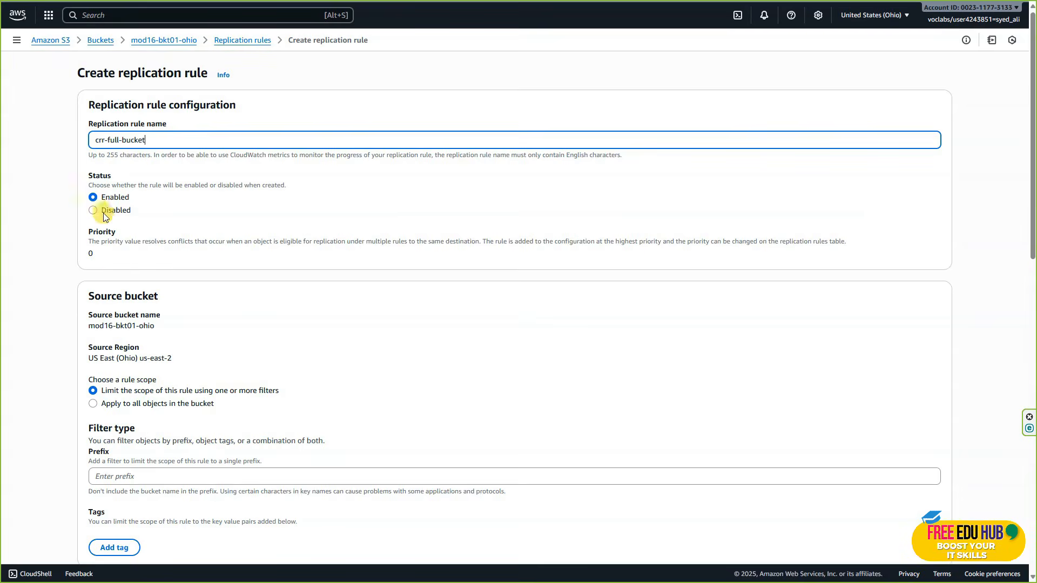
{"action": "scroll", "coordinate": [116, 216], "scroll_direction": "down", "scroll_amount": 3}
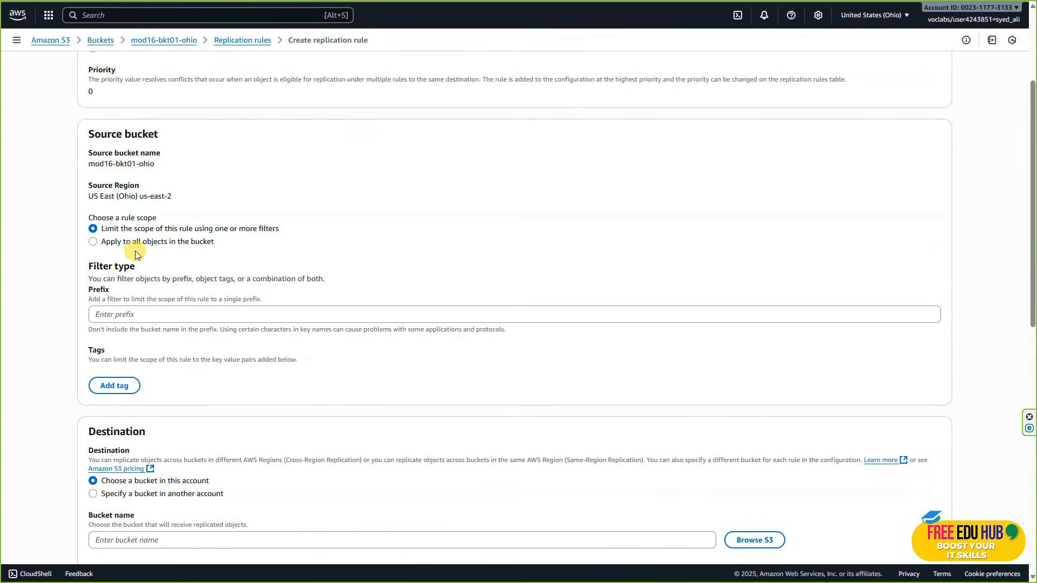
{"action": "left_click", "coordinate": [132, 244]}
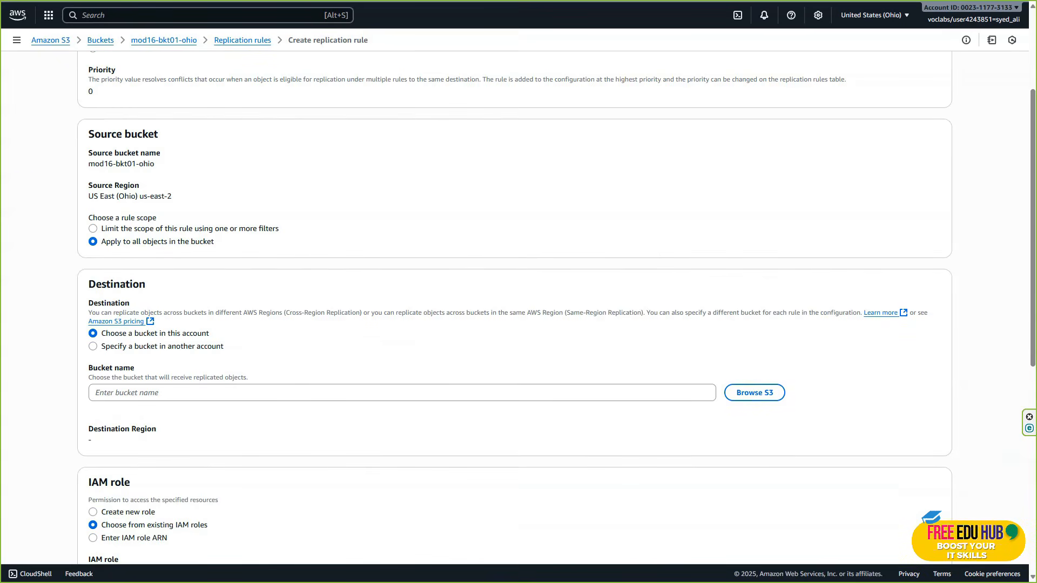
Set mod16-bkt02-oregon in this account as the replication rule's destination bucket.
{"action": "scroll", "coordinate": [307, 335], "scroll_direction": "down", "scroll_amount": 1}
{"action": "scroll", "coordinate": [139, 337], "scroll_direction": "down", "scroll_amount": 1}
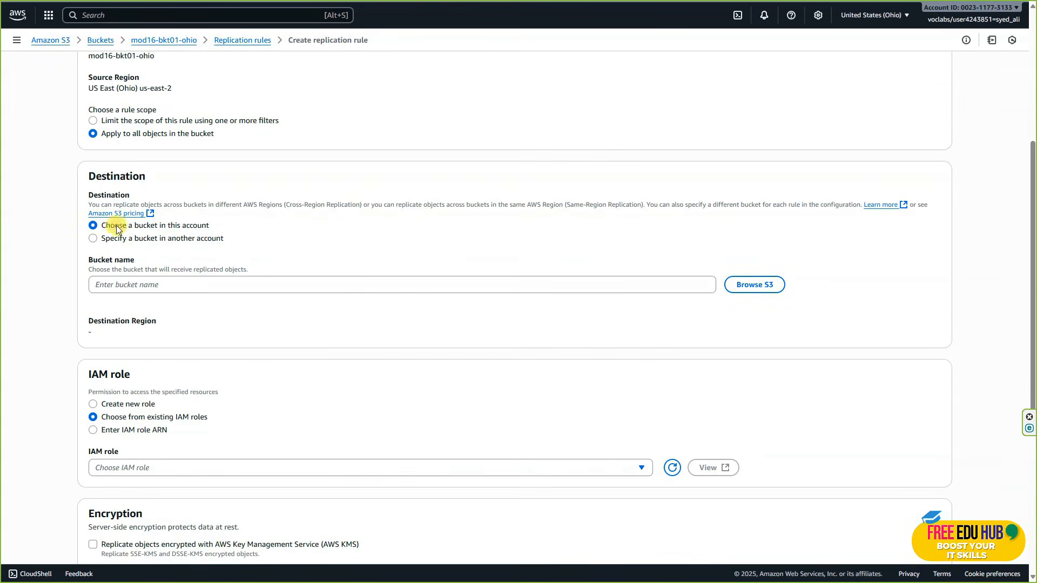
{"action": "left_click", "coordinate": [756, 284]}
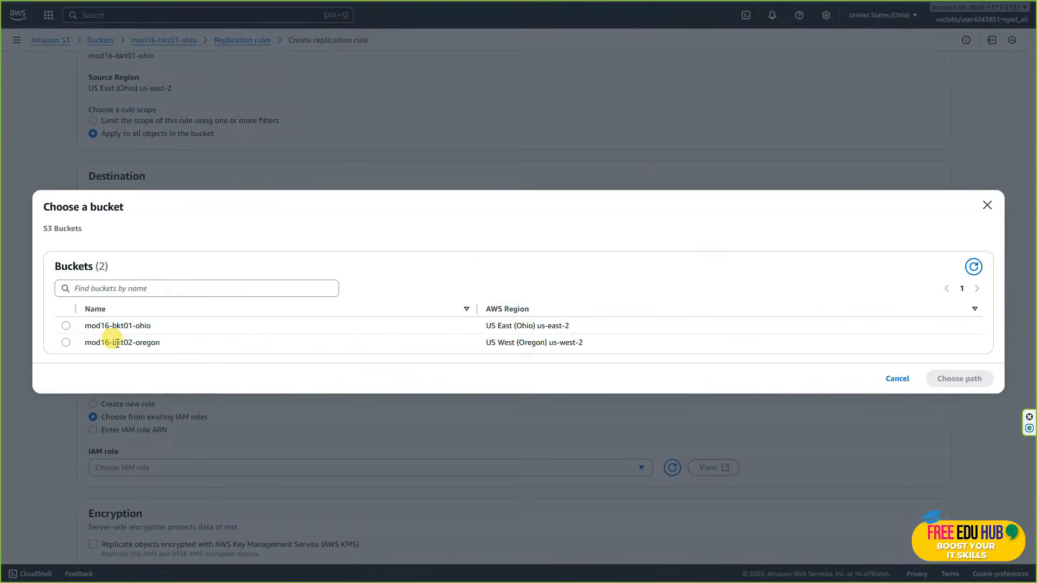
{"action": "left_click", "coordinate": [66, 342]}
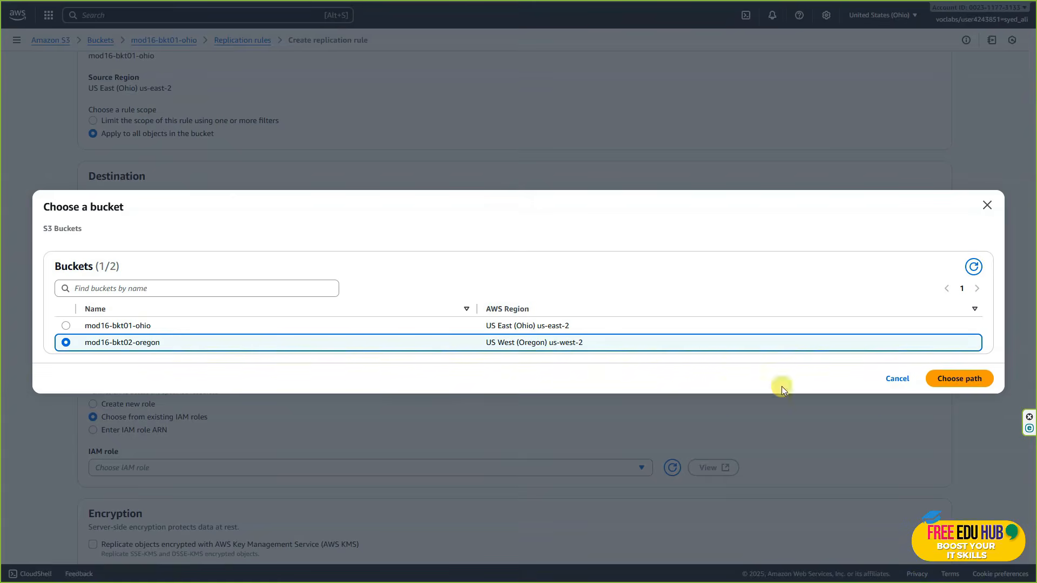
{"action": "left_click", "coordinate": [960, 378]}
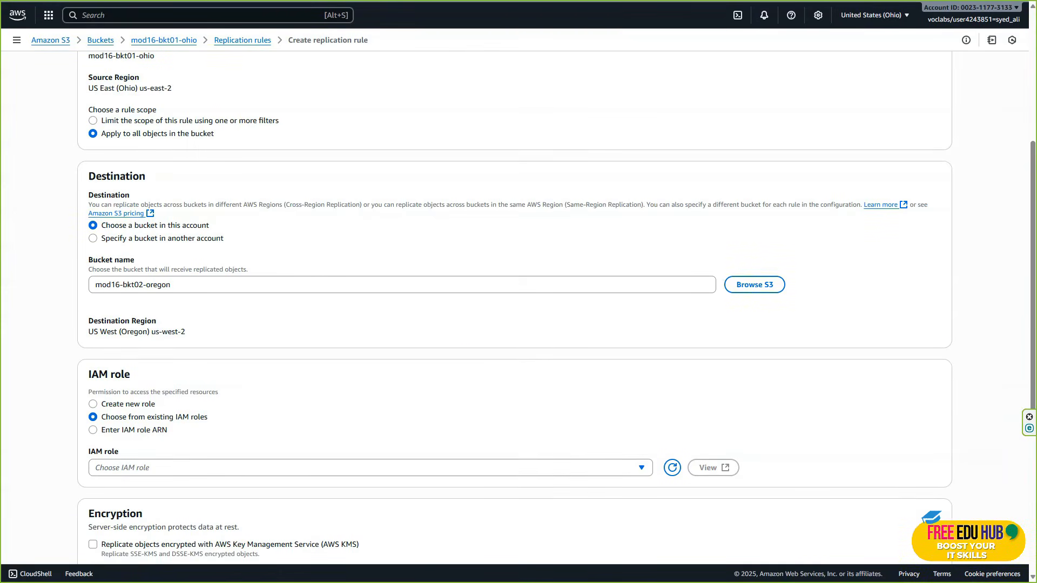
Switch to the lab guide and copy the IAM role search term S3-CRR from the replication rule instructions.
{"action": "key", "text": "alt+Tab"}
{"action": "scroll", "coordinate": [365, 282], "scroll_direction": "down", "scroll_amount": 2}
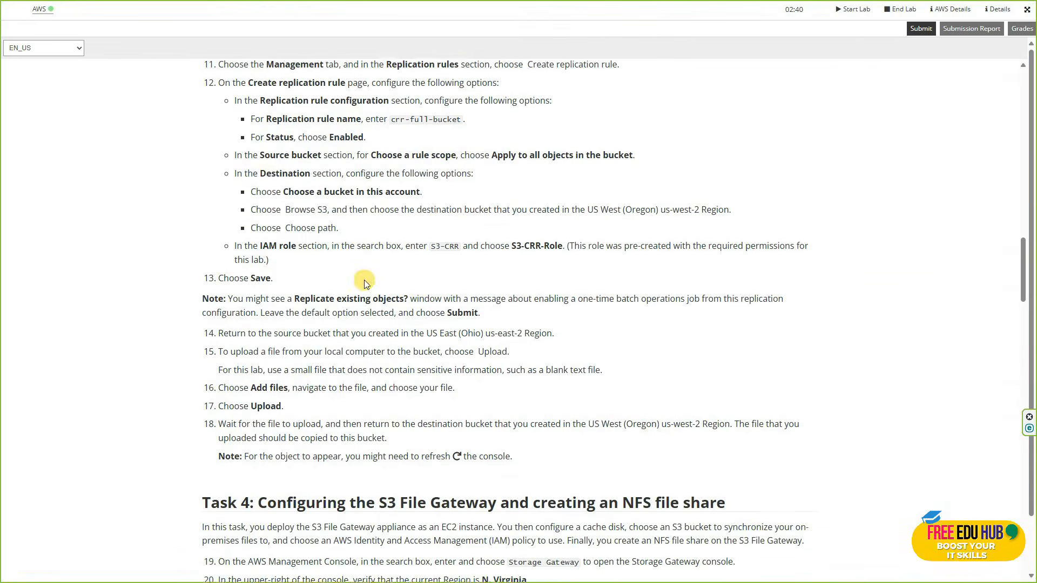
{"action": "scroll", "coordinate": [364, 280], "scroll_direction": "down", "scroll_amount": 1}
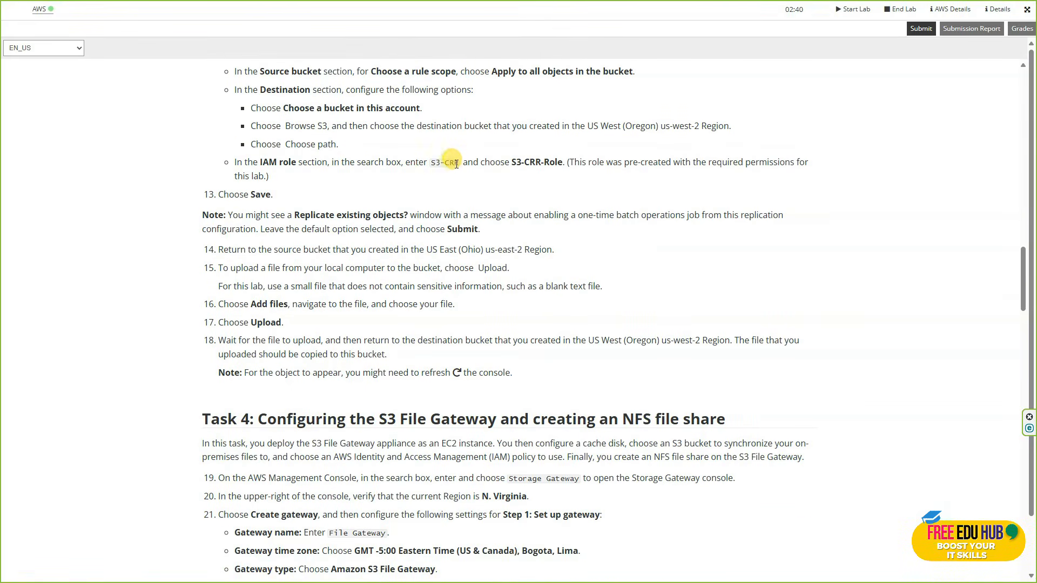
{"action": "left_click_drag", "start_coordinate": [459, 163], "coordinate": [437, 162]}
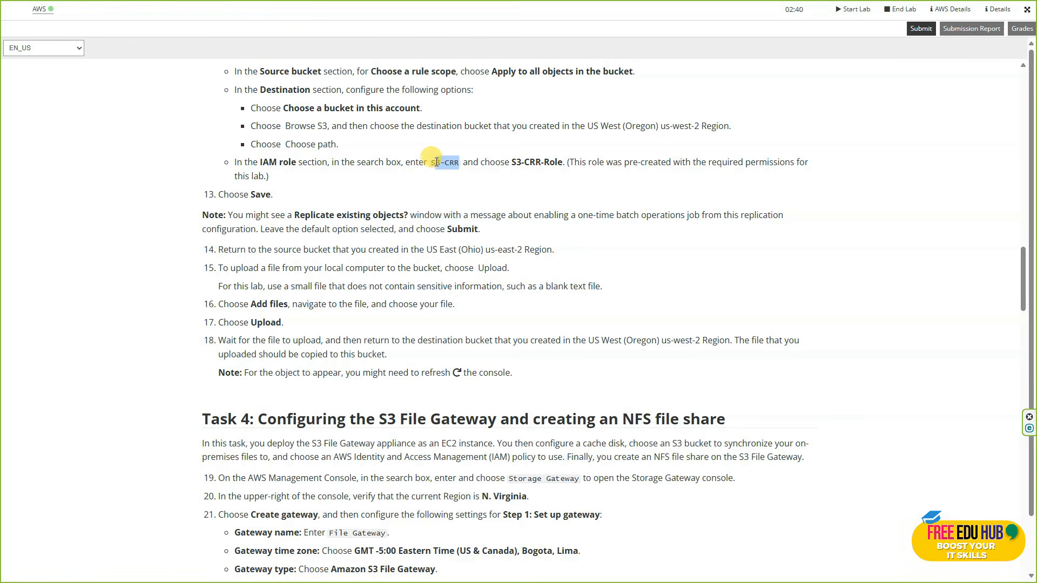
{"action": "left_click", "coordinate": [496, 187]}
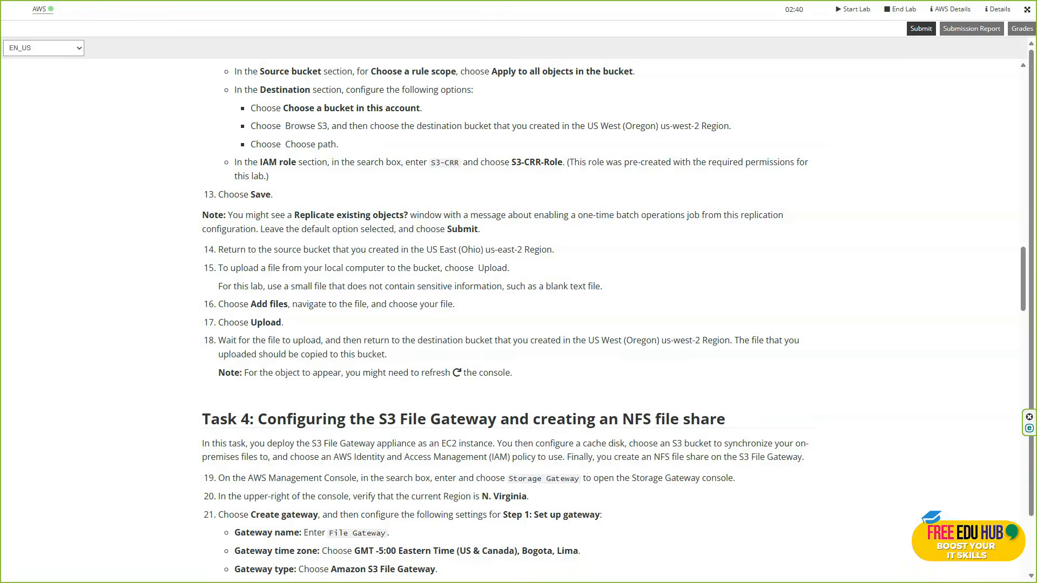
Return to the AWS console, search the existing IAM roles for S3-CRR and assign S3-CRR-Role to the replication rule.
{"action": "key", "text": "ctrl+Tab"}
{"action": "scroll", "coordinate": [210, 335], "scroll_direction": "down", "scroll_amount": 4}
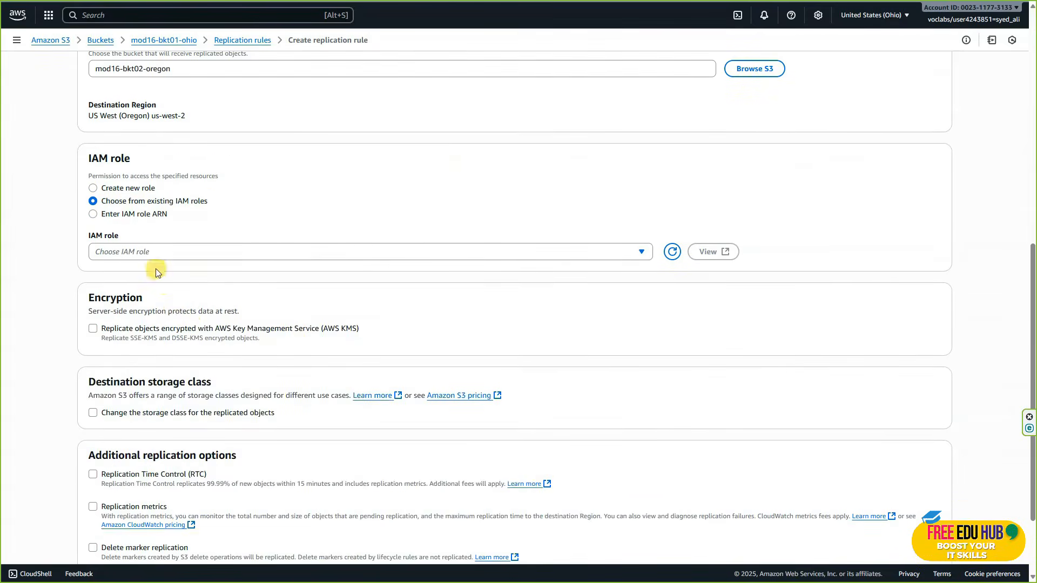
{"action": "left_click", "coordinate": [152, 250]}
{"action": "type", "text": "S3-CRR"}
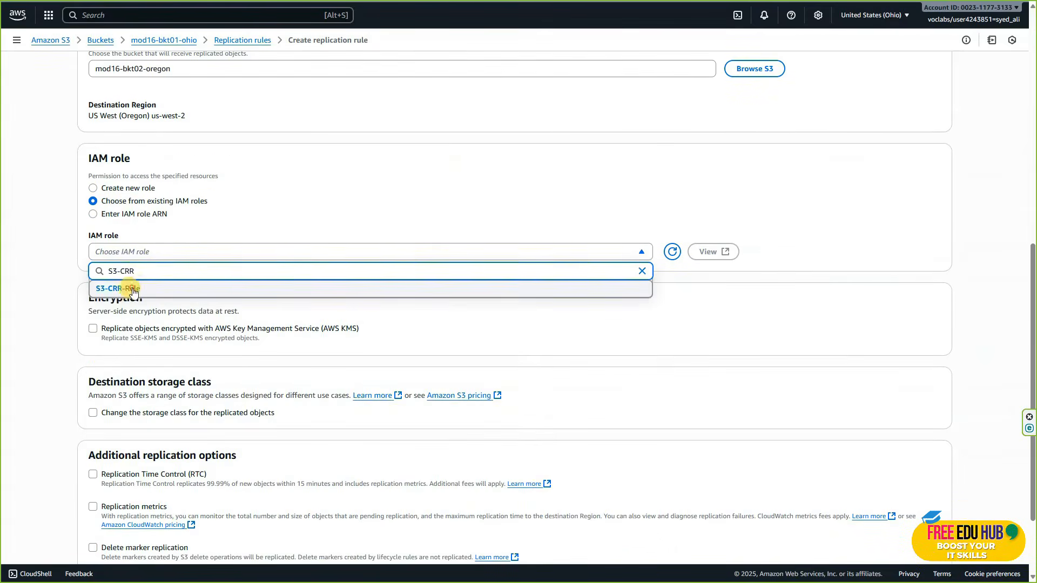
{"action": "left_click", "coordinate": [133, 290]}
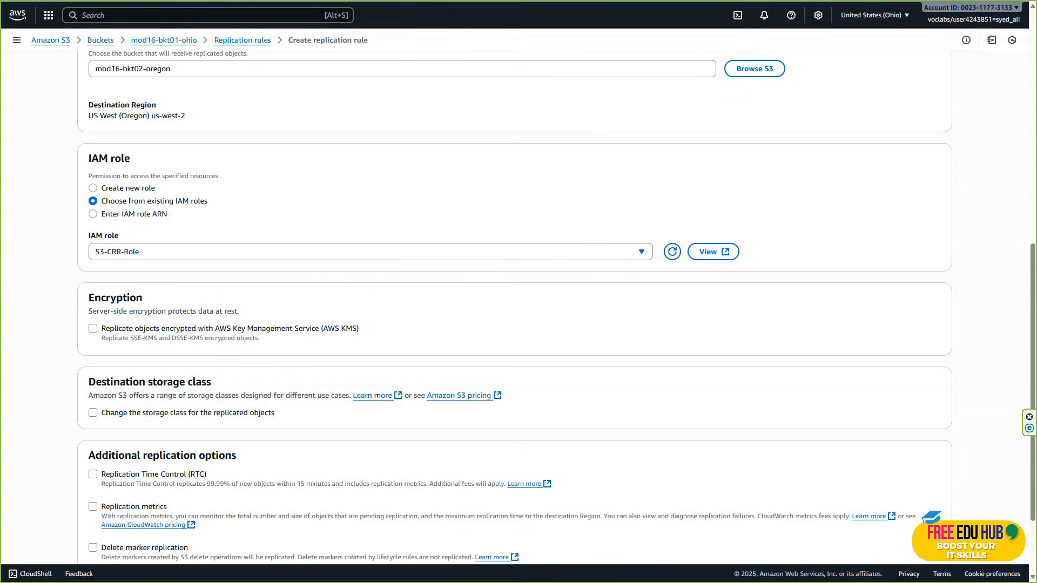
Save the replication rule and submit the choice not to replicate existing objects.
{"action": "scroll", "coordinate": [340, 273], "scroll_direction": "down", "scroll_amount": 2}
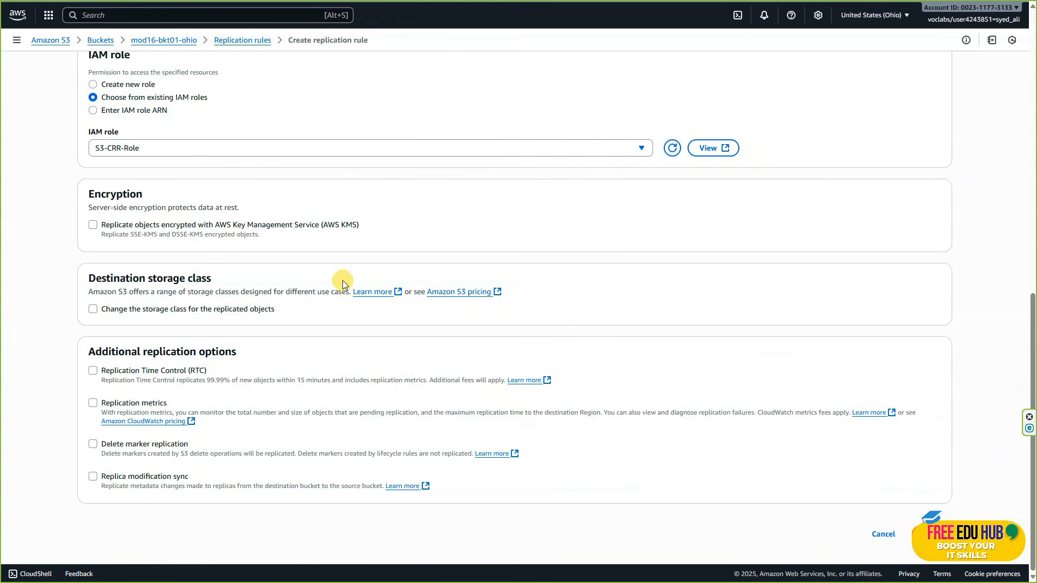
{"action": "left_click", "coordinate": [931, 534]}
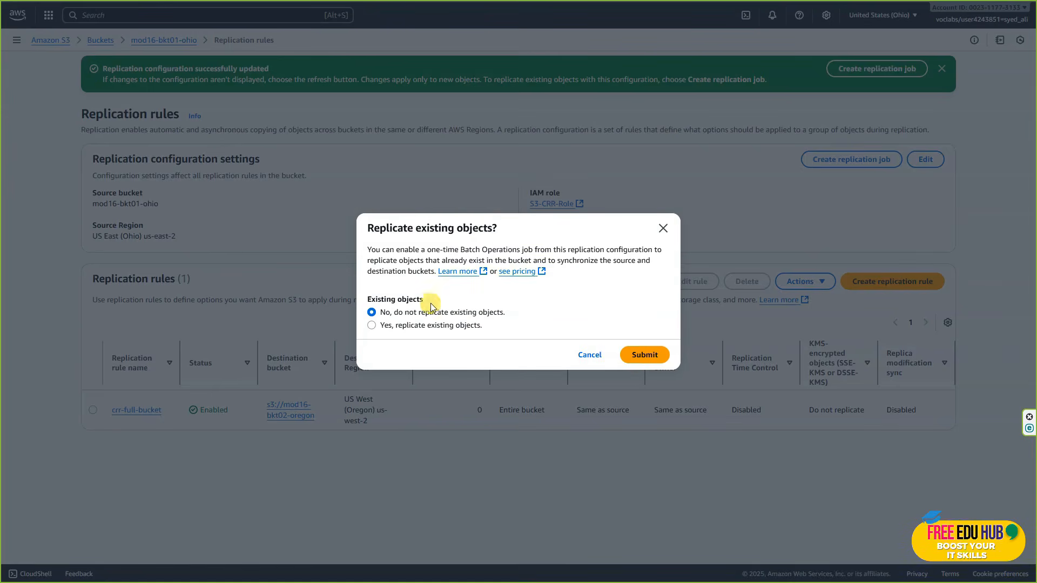
{"action": "left_click", "coordinate": [644, 354]}
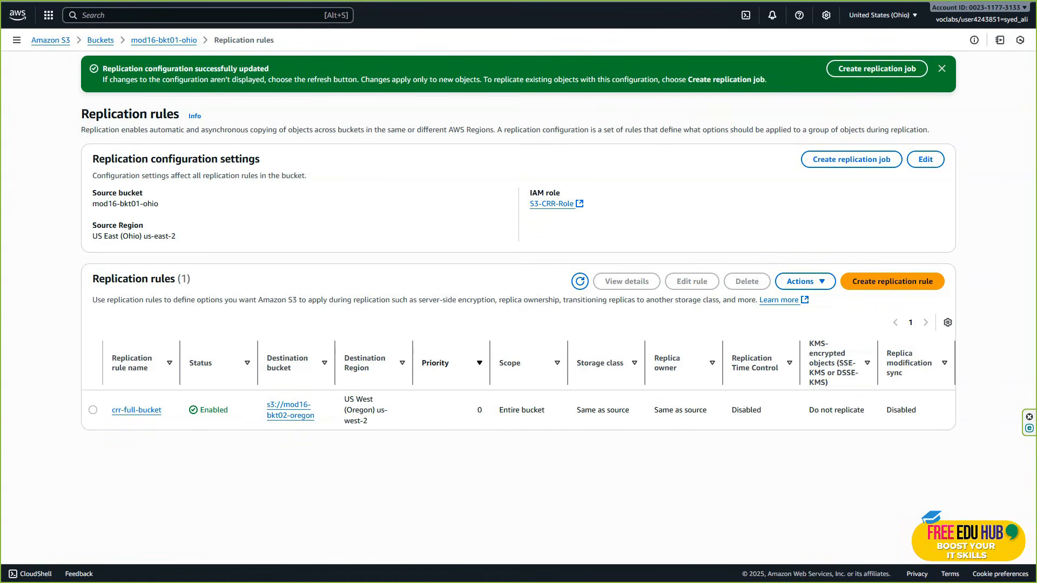
{"action": "left_click", "coordinate": [101, 41]}
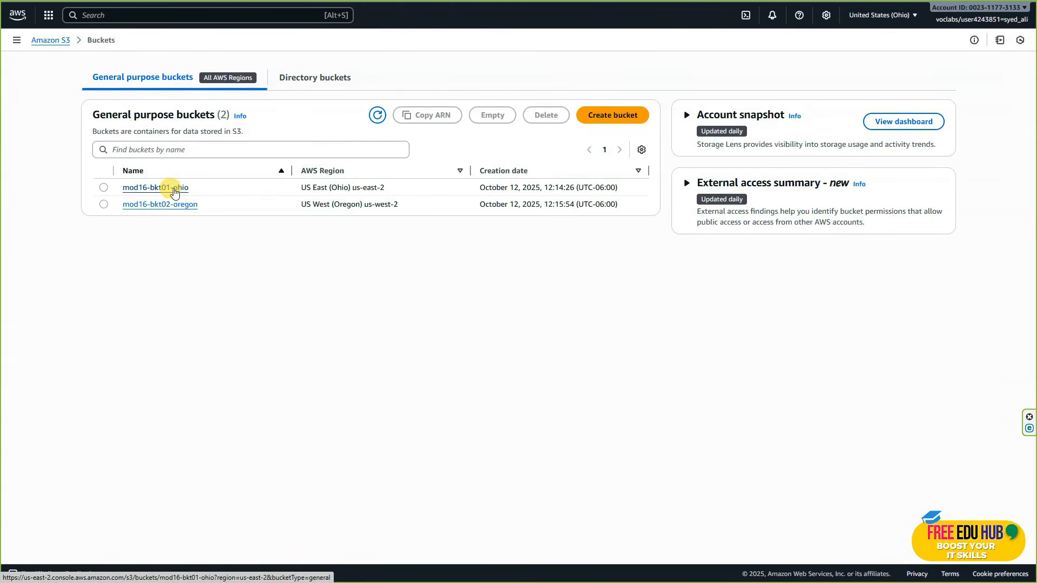
{"action": "left_click", "coordinate": [173, 194]}
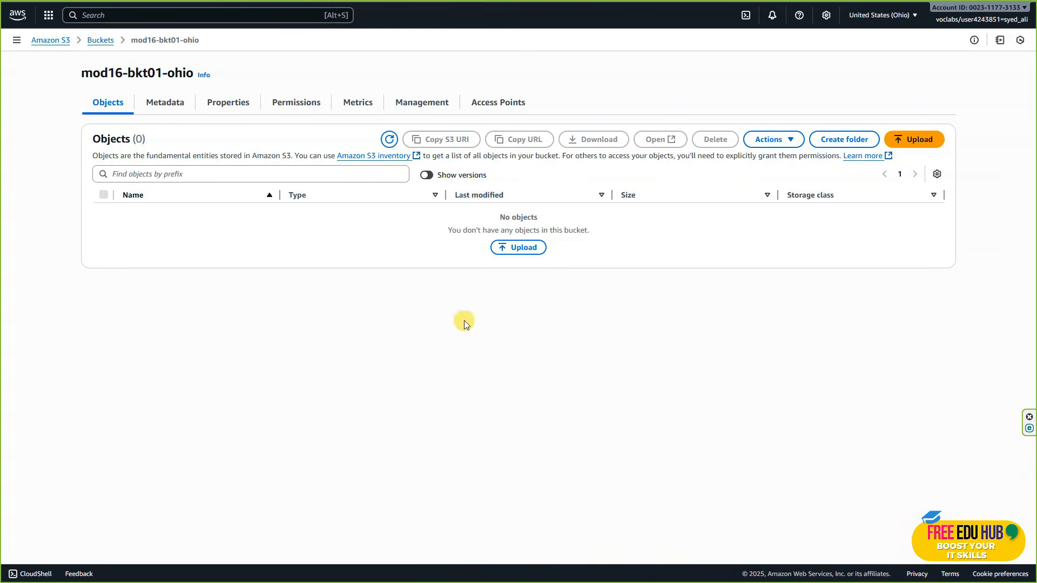
{"action": "left_click", "coordinate": [519, 250]}
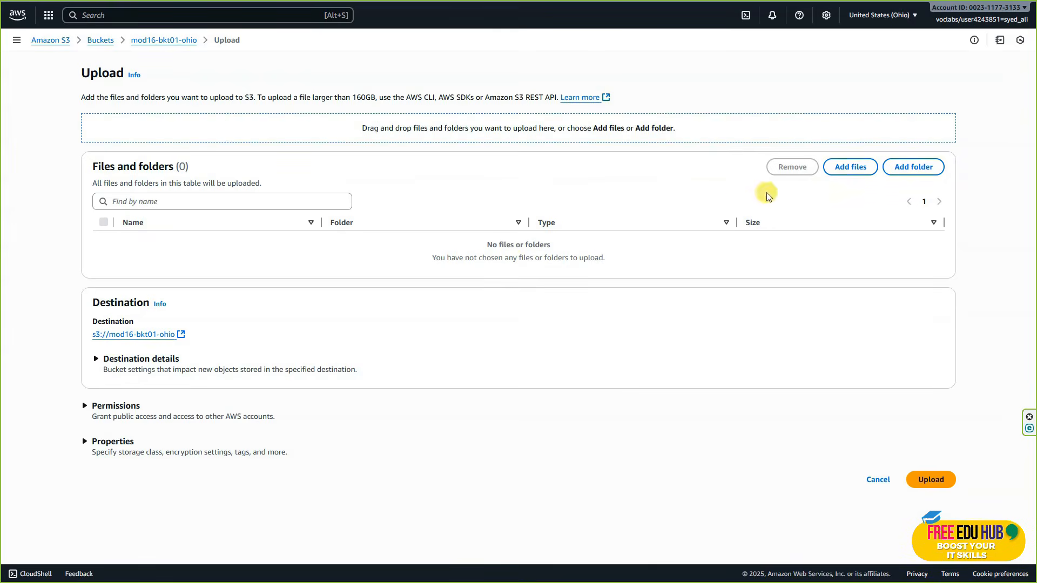
{"action": "left_click", "coordinate": [857, 176]}
{"action": "left_click", "coordinate": [103, 222]}
{"action": "left_click", "coordinate": [913, 447]}
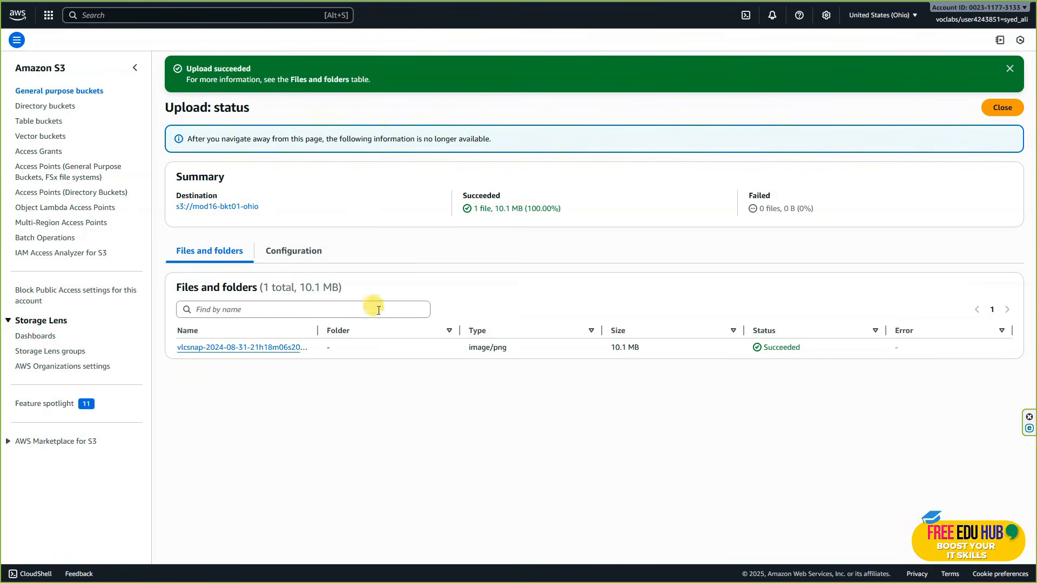
Check the objects in mod16-bkt02-oregon for the replicated file, and return to the bucket list.
{"action": "left_click", "coordinate": [68, 91]}
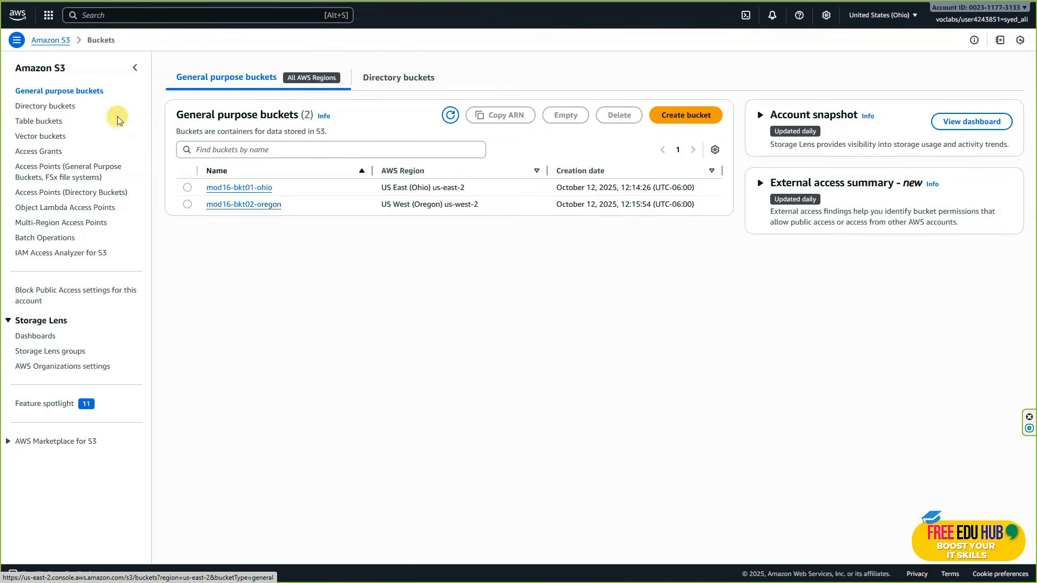
{"action": "left_click", "coordinate": [243, 204]}
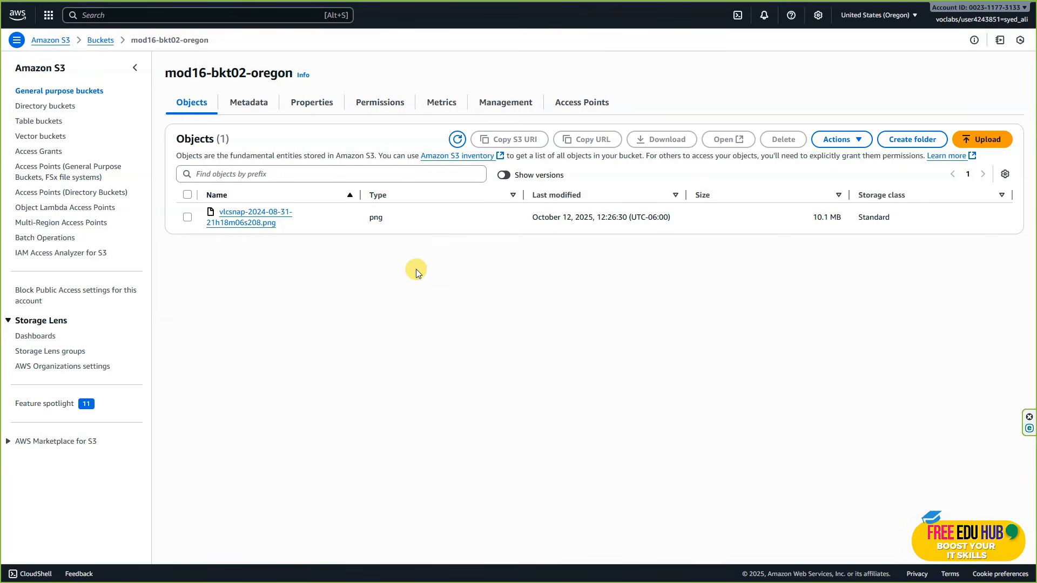
{"action": "left_click", "coordinate": [69, 89]}
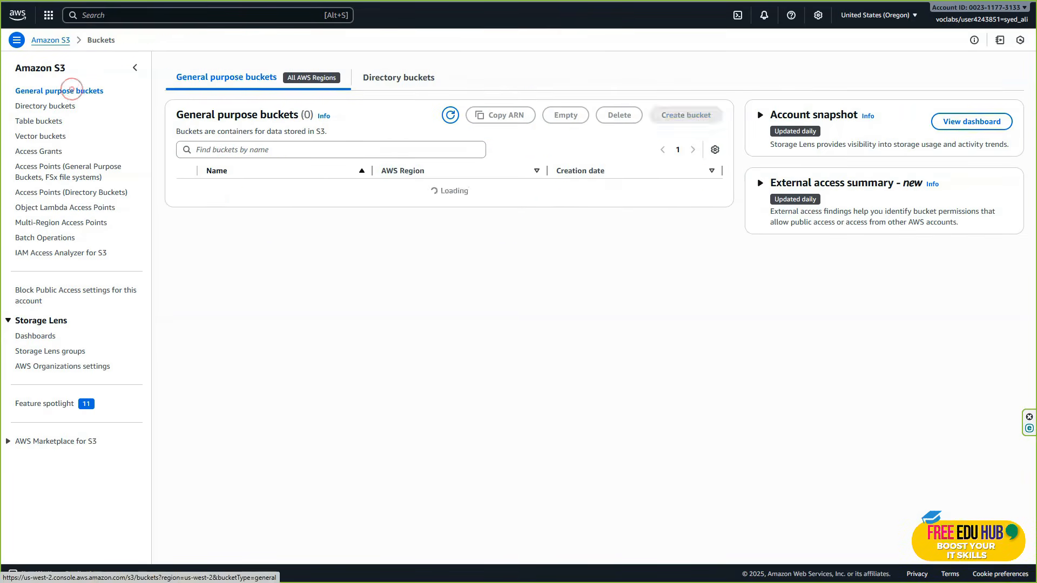
Copy the service name Storage Gateway and the gateway name File Gateway from the Task 4 lab instructions.
{"action": "key", "text": "ctrl+shift+Tab"}
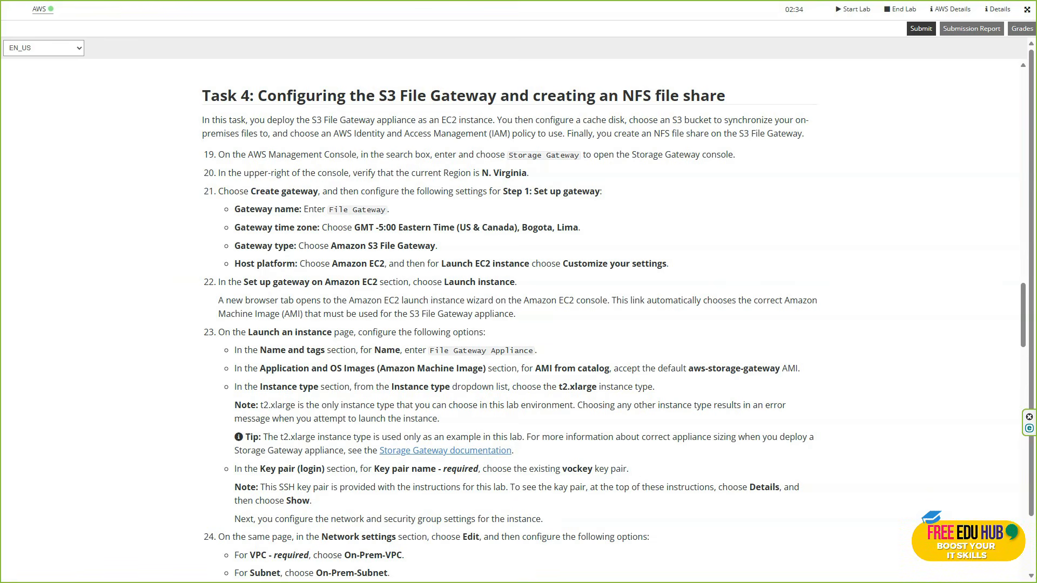
{"action": "left_click_drag", "start_coordinate": [560, 155], "coordinate": [538, 155]}
{"action": "left_click", "coordinate": [519, 167]}
{"action": "left_click_drag", "start_coordinate": [385, 210], "coordinate": [328, 213]}
{"action": "key", "text": "super+c"}
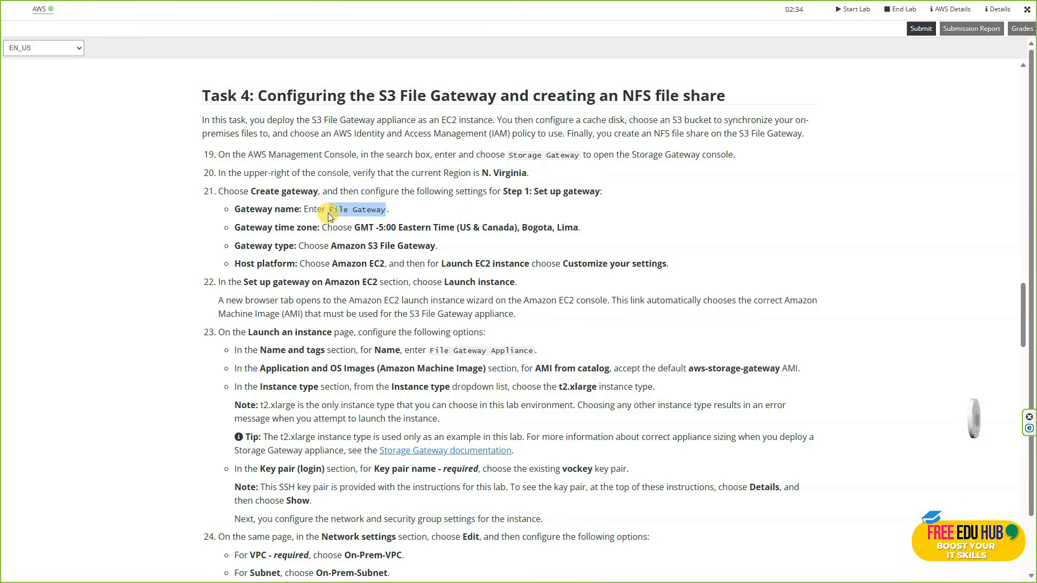
{"action": "left_click", "coordinate": [500, 247]}
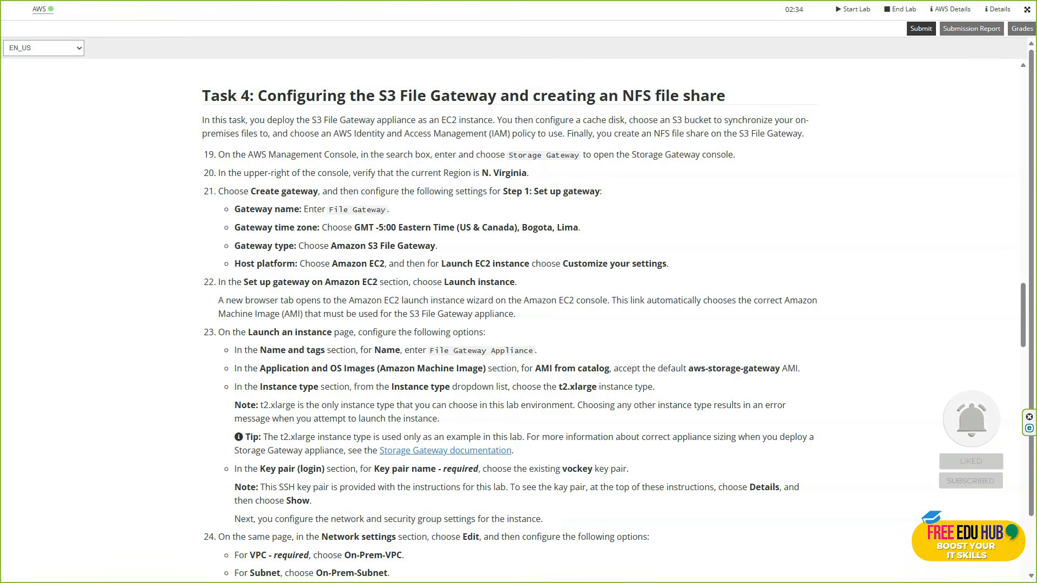
Find Storage Gateway in the AWS console, open it in a new browser tab and start creating a gateway.
{"action": "left_click", "coordinate": [146, 1]}
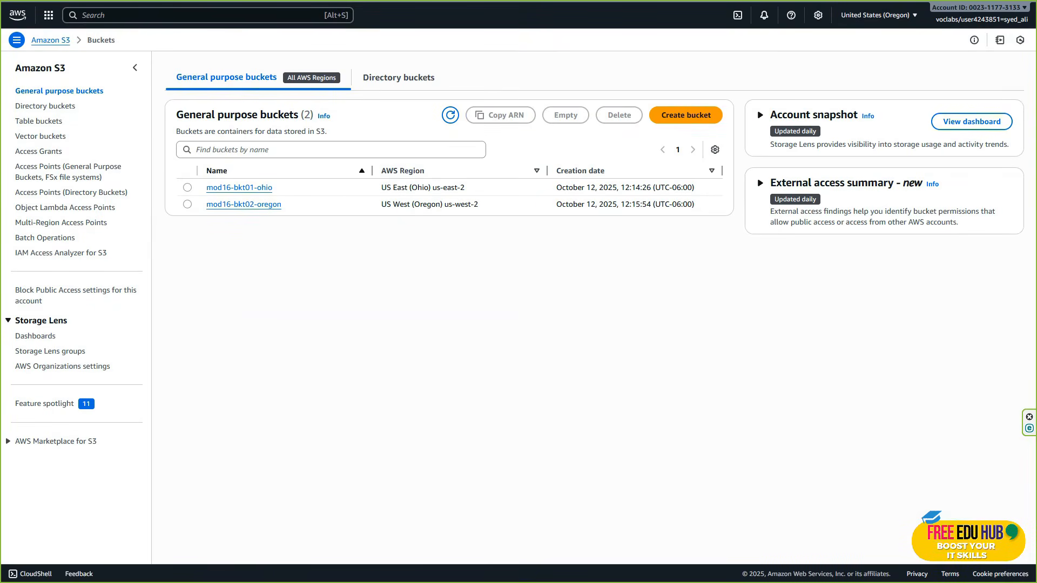
{"action": "left_click", "coordinate": [172, 15]}
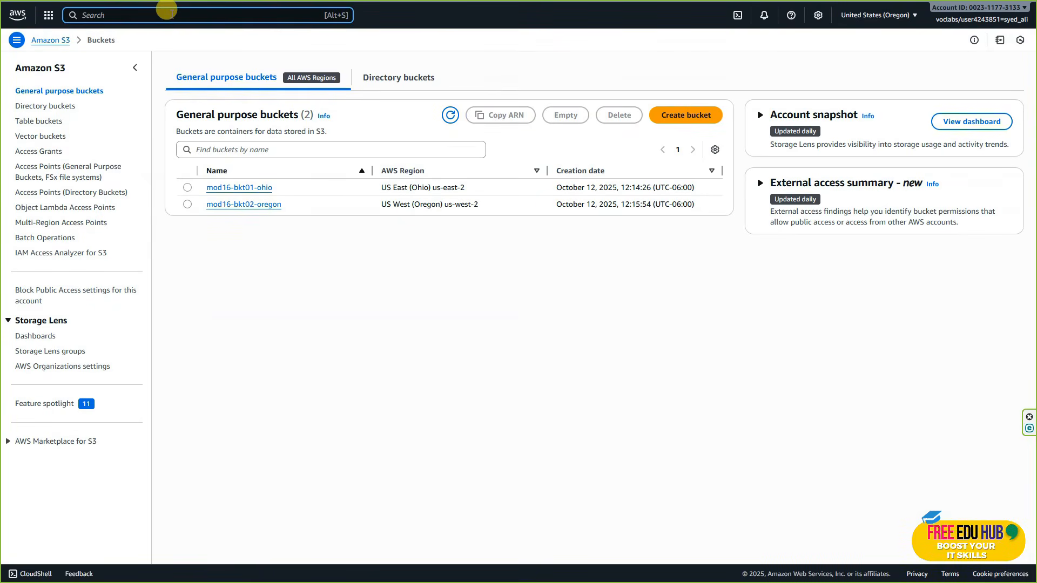
{"action": "left_click", "coordinate": [145, 157]}
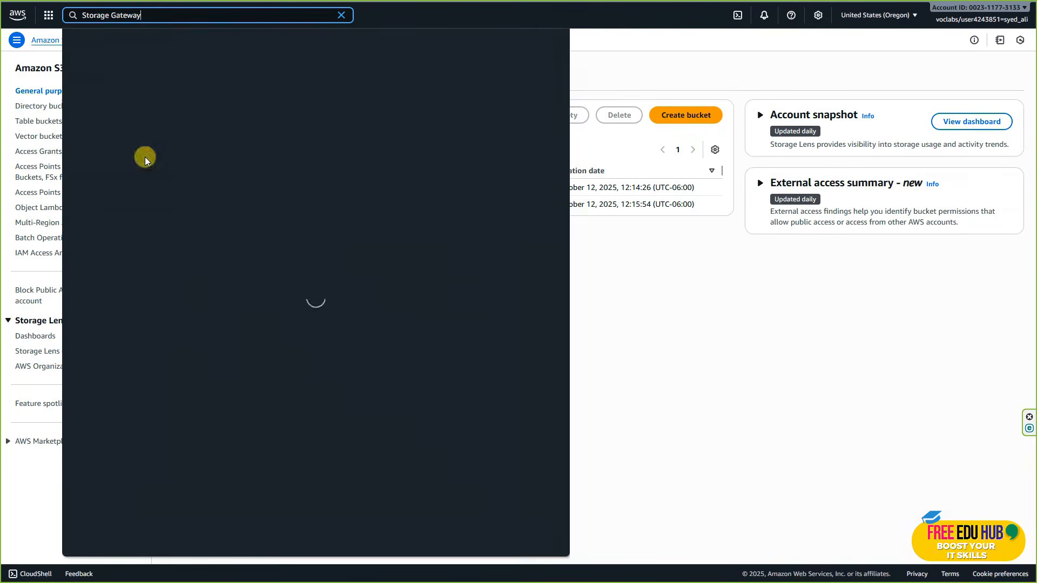
{"action": "right_click", "coordinate": [265, 74]}
{"action": "left_click", "coordinate": [294, 78]}
{"action": "left_click", "coordinate": [776, 346]}
{"action": "mouse_move", "coordinate": [476, 4]}
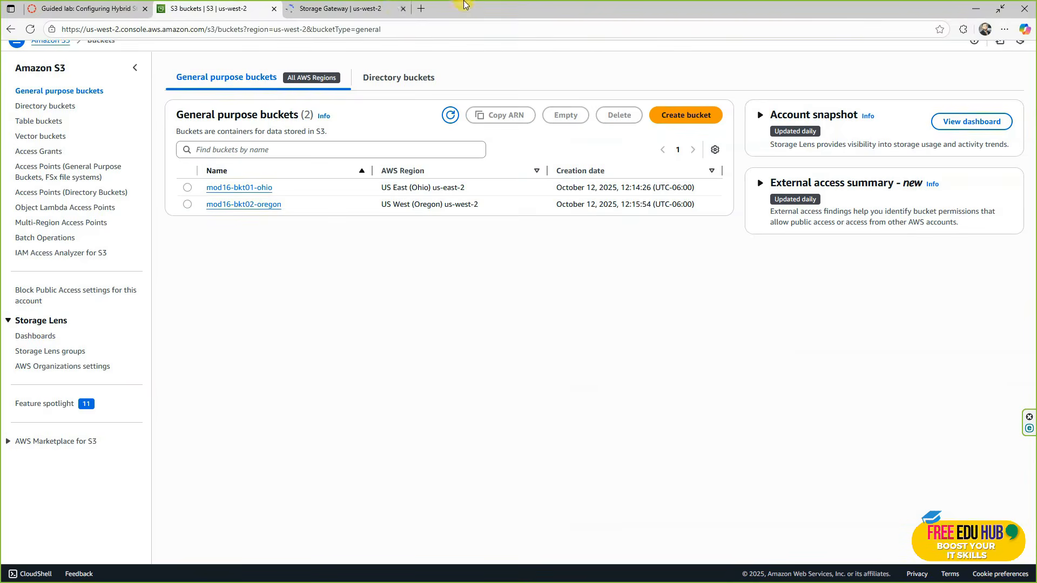
{"action": "left_click", "coordinate": [343, 9]}
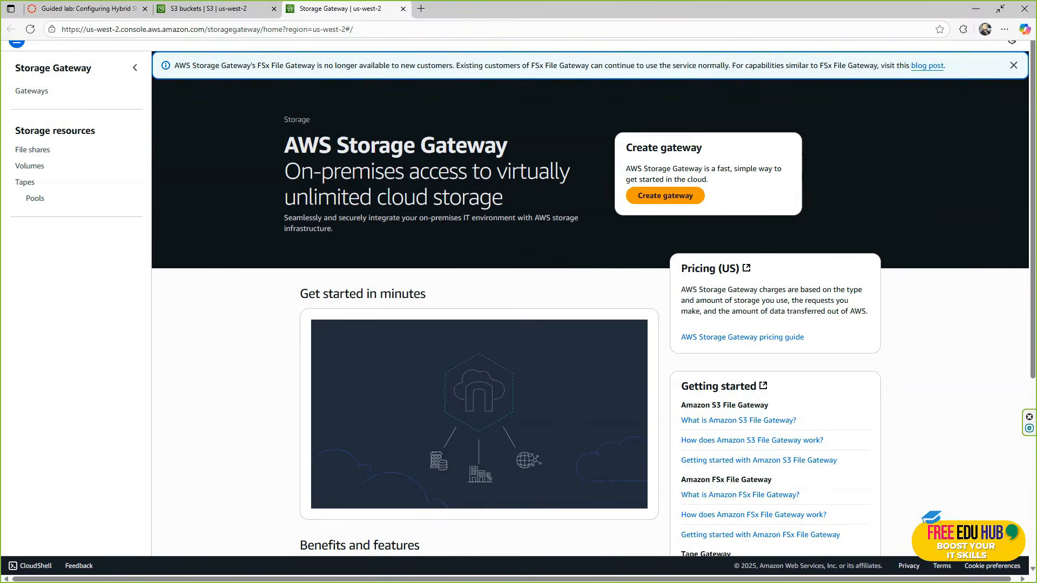
{"action": "left_click", "coordinate": [669, 201]}
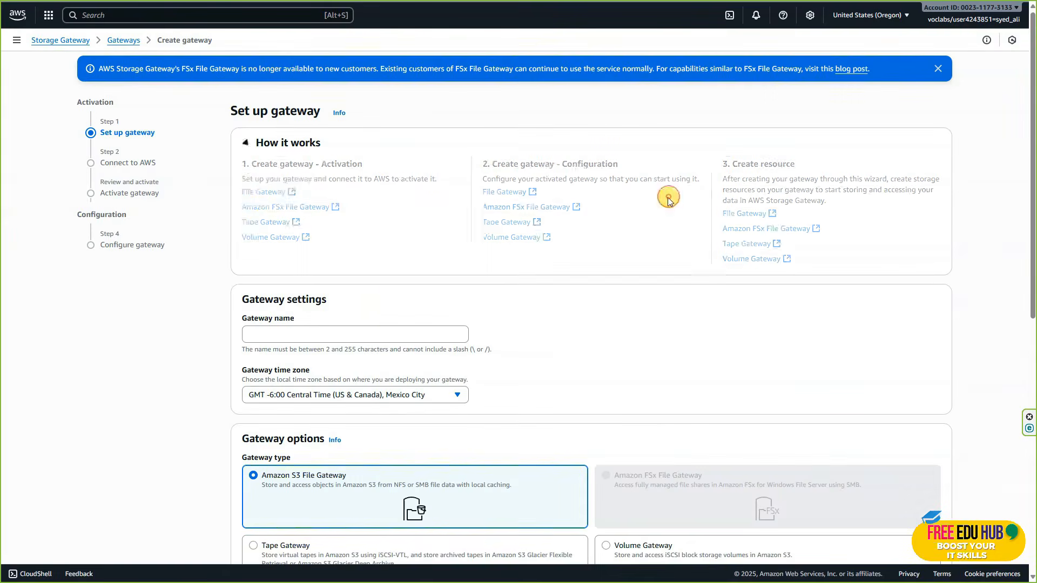
{"action": "left_click", "coordinate": [308, 332]}
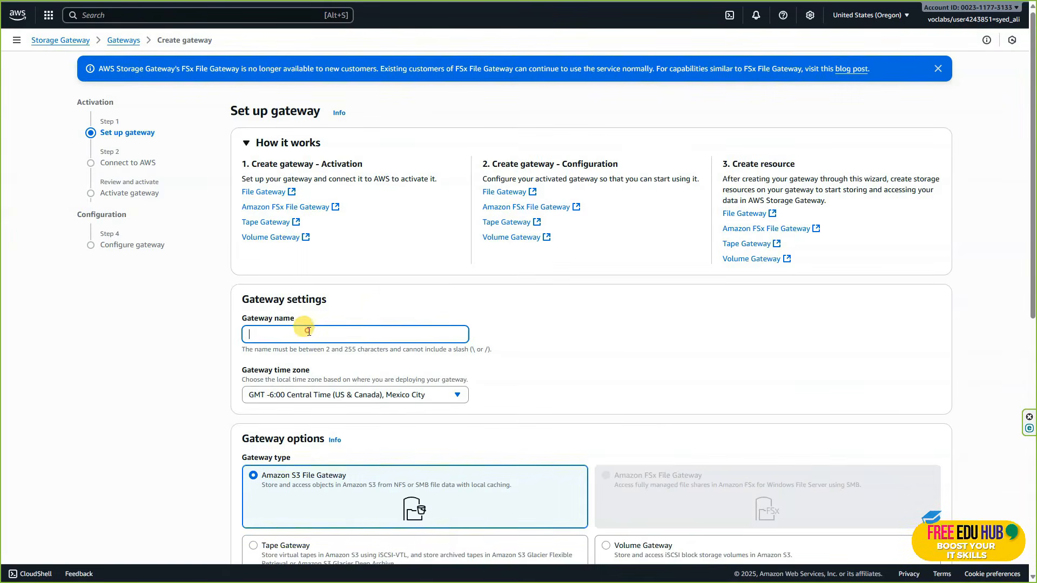
{"action": "key", "text": "super+v"}
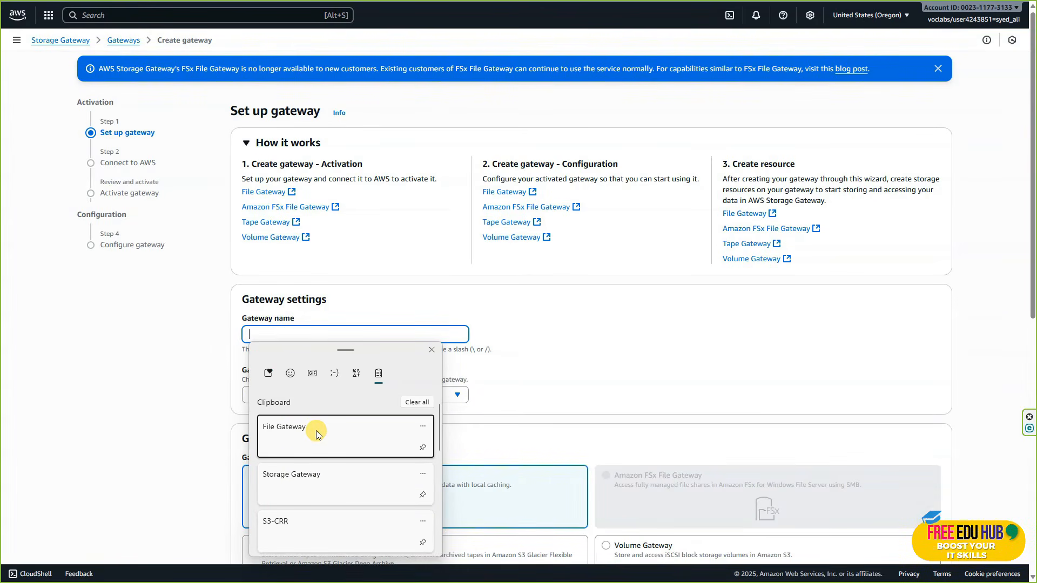
{"action": "left_click", "coordinate": [316, 430]}
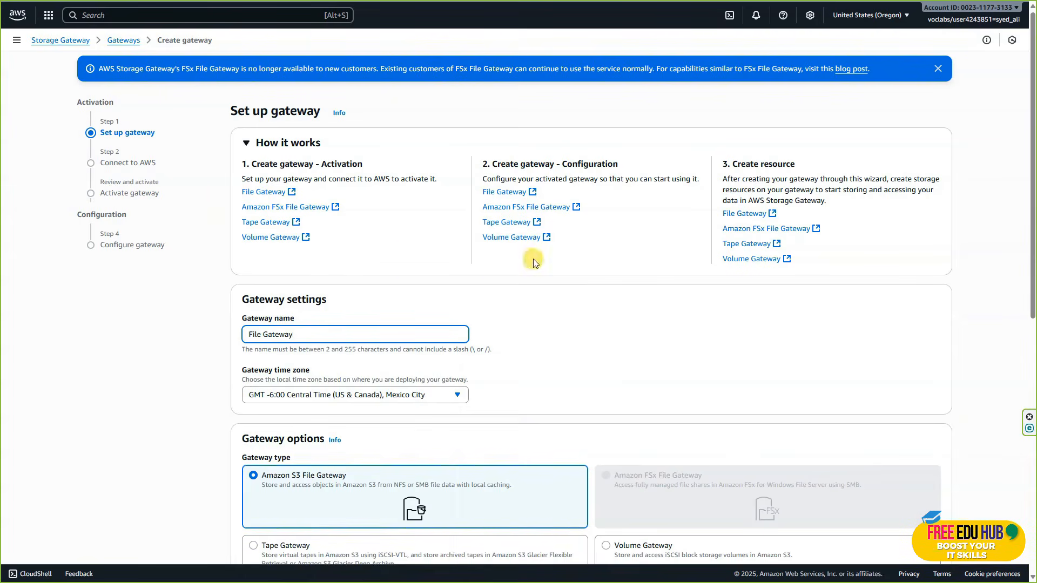
Switch the console Region to N. Virginia and name the gateway File Gateway.
{"action": "left_click", "coordinate": [874, 15]}
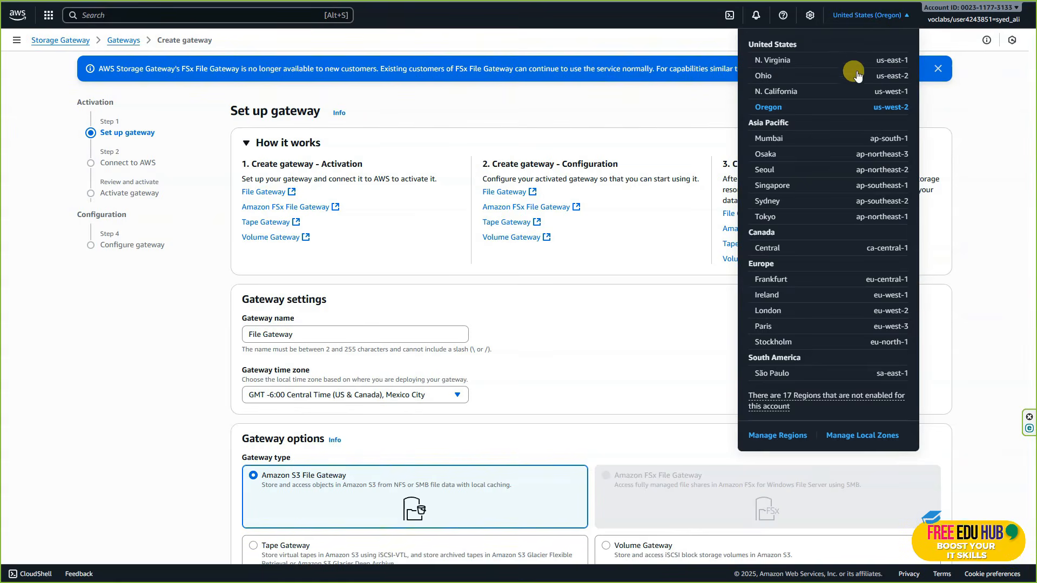
{"action": "left_click", "coordinate": [793, 60]}
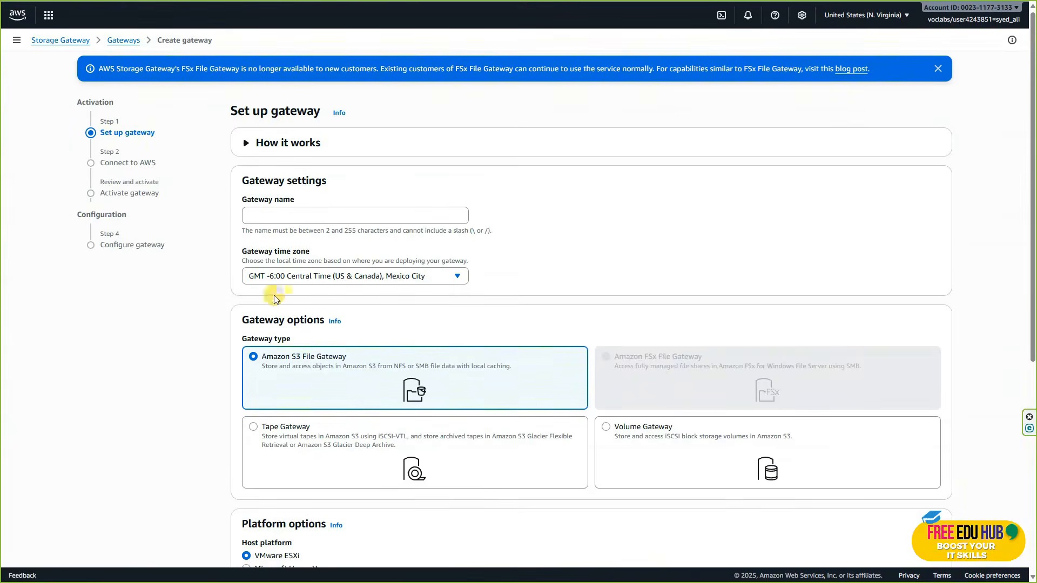
{"action": "left_click", "coordinate": [276, 335]}
{"action": "type", "text": "File Gateway"}
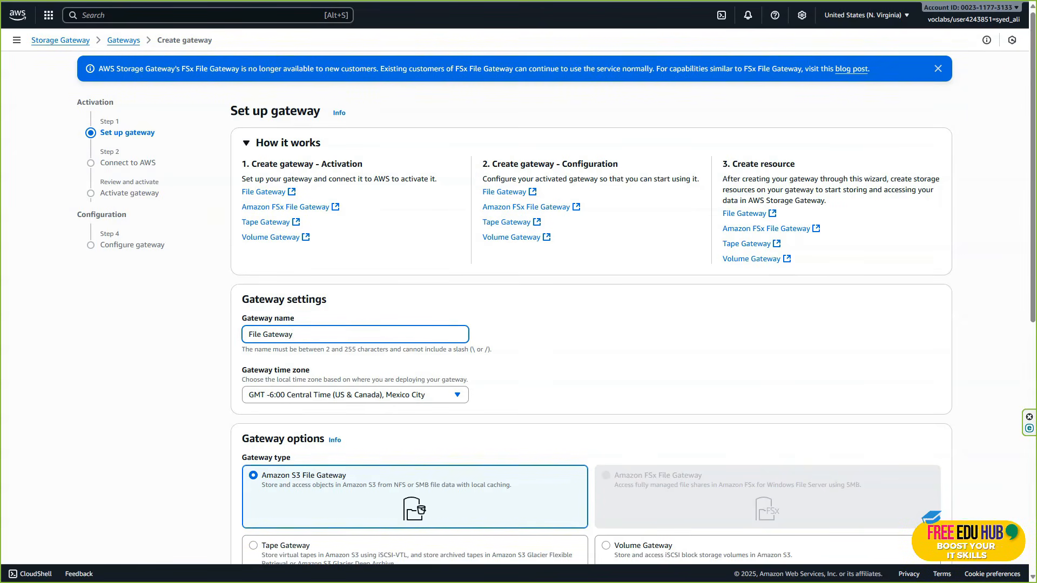
Set the gateway time zone to GMT -5:00 Eastern Time (US & Canada), Bogota, Lima.
{"action": "left_click", "coordinate": [308, 395]}
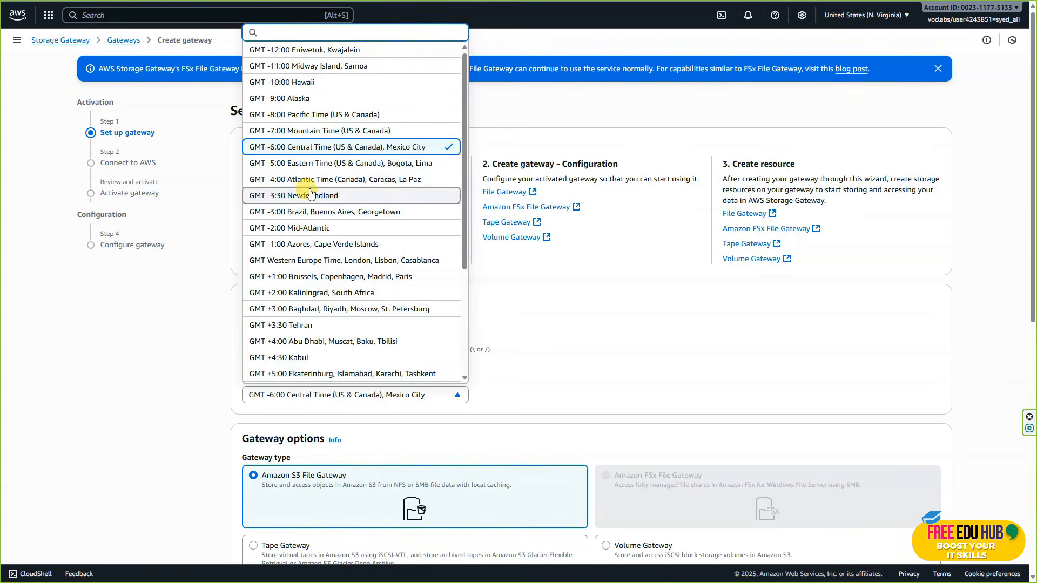
{"action": "left_click", "coordinate": [320, 163]}
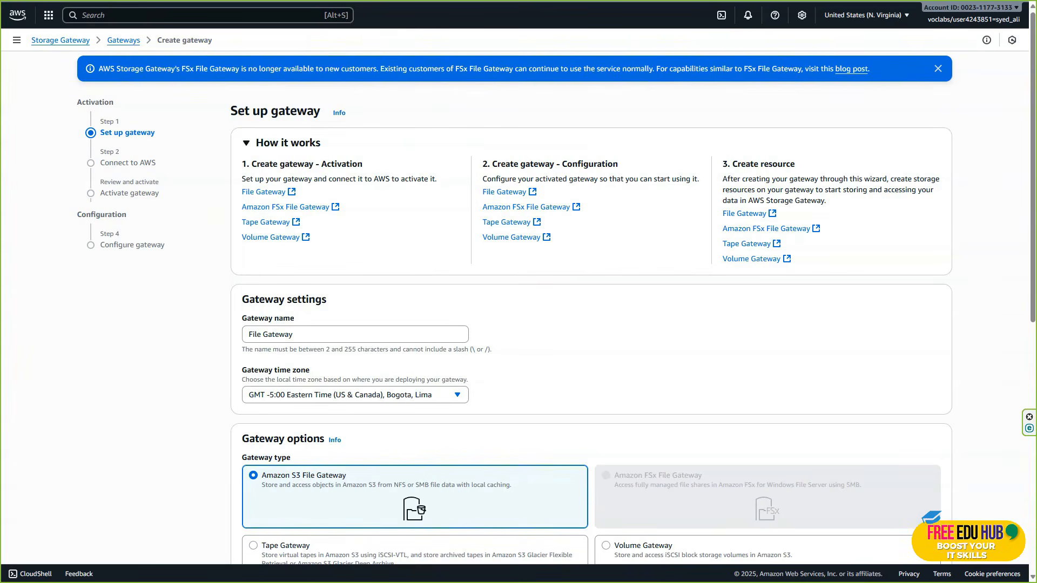
{"action": "scroll", "coordinate": [104, 363], "scroll_direction": "down", "scroll_amount": 5}
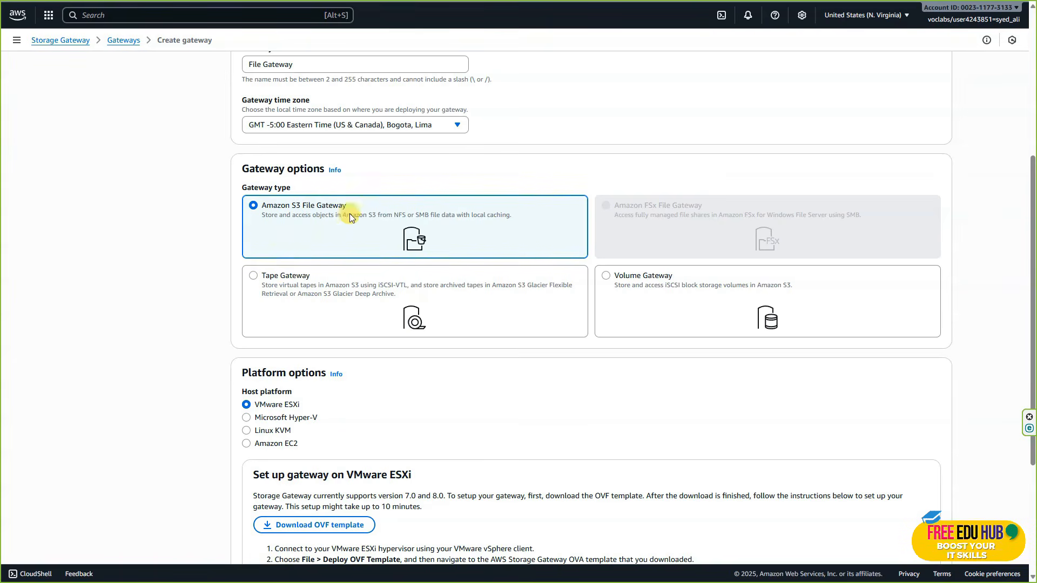
Set the gateway's host platform to Amazon EC2 with customized settings and open the EC2 instance launch page.
{"action": "scroll", "coordinate": [216, 288], "scroll_direction": "down", "scroll_amount": 4}
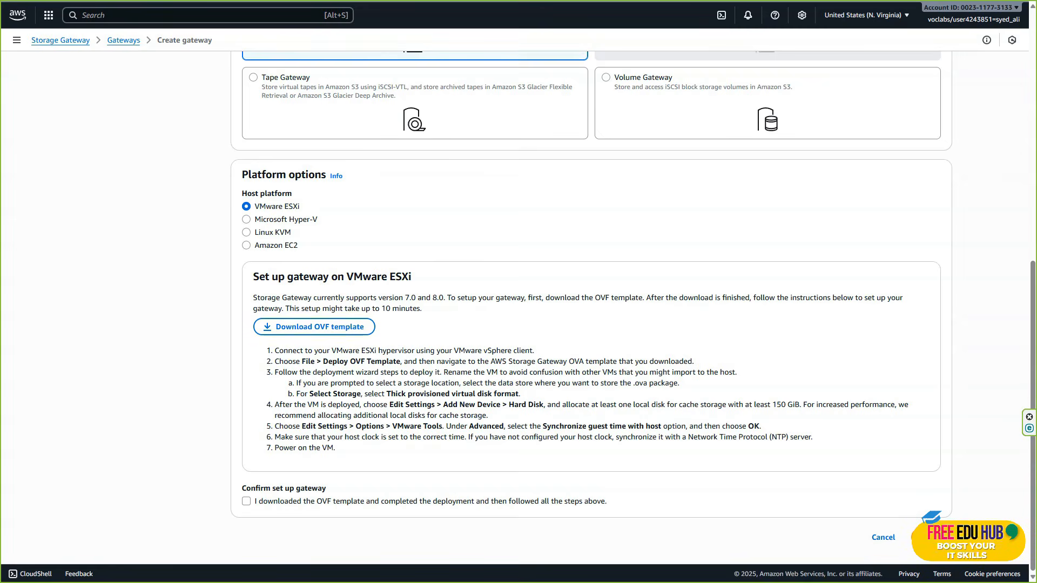
{"action": "left_click", "coordinate": [247, 245]}
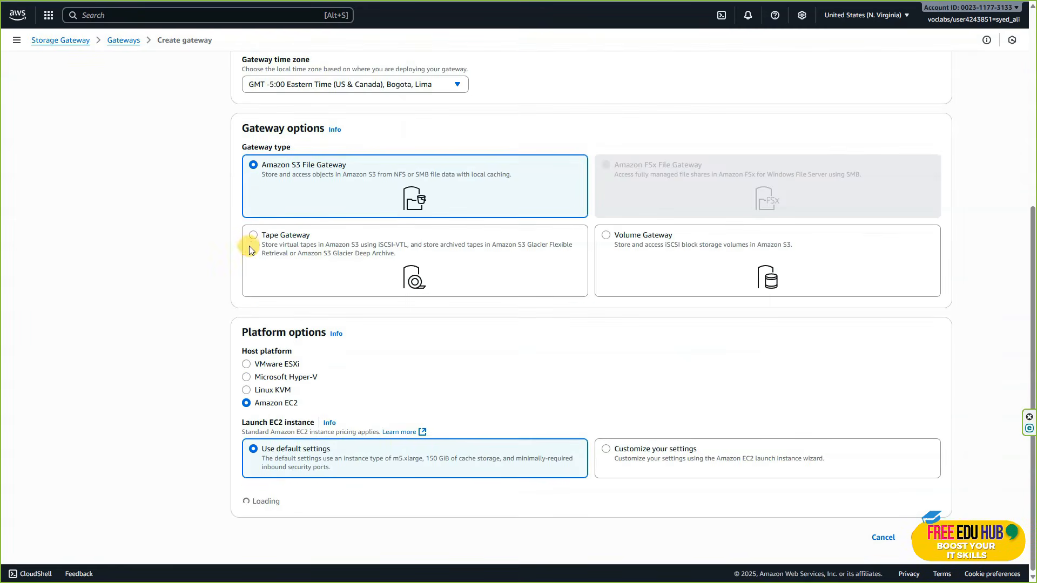
{"action": "scroll", "coordinate": [405, 324], "scroll_direction": "down", "scroll_amount": 3}
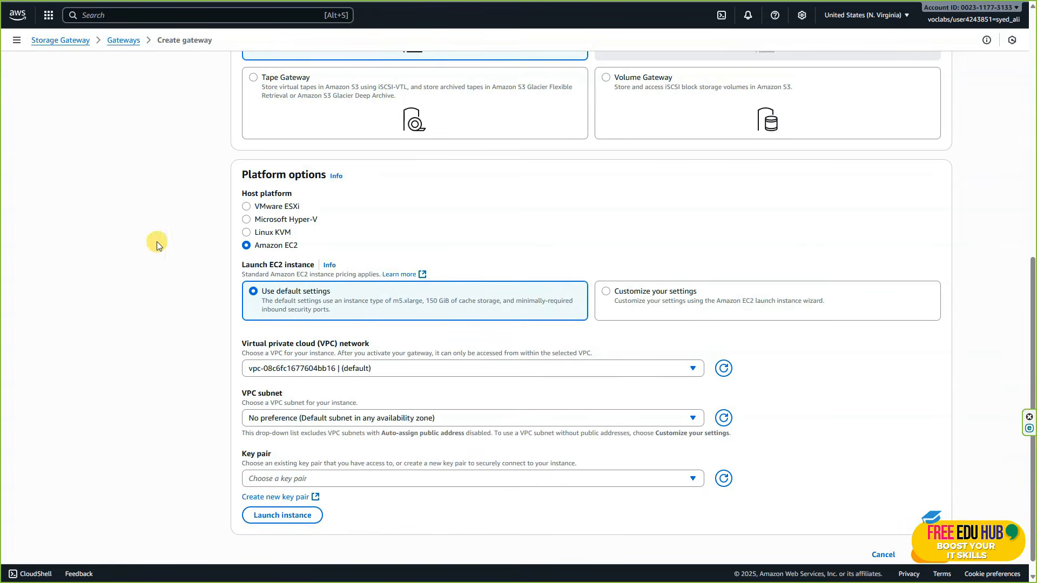
{"action": "left_click", "coordinate": [615, 291]}
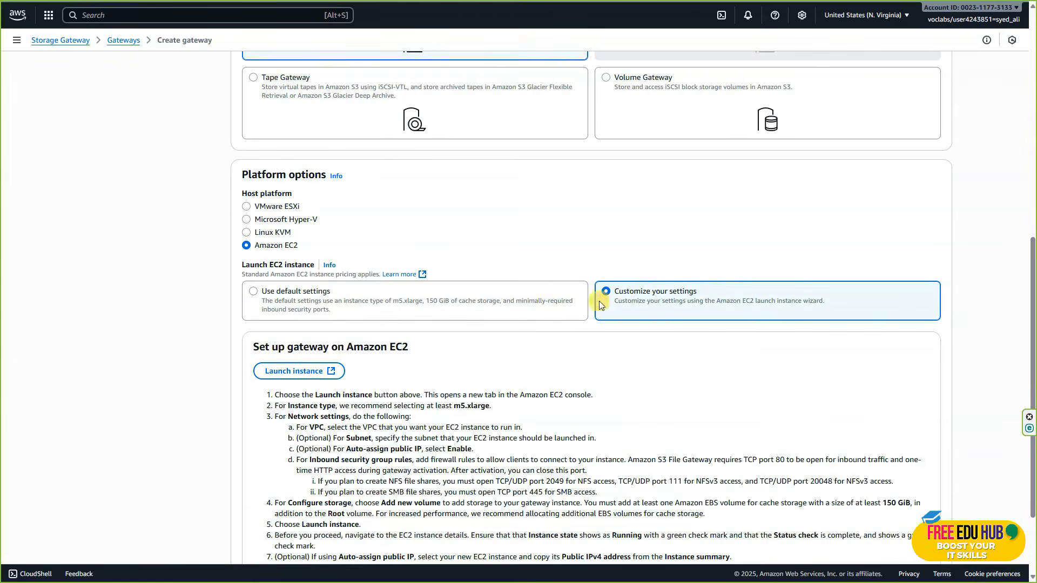
{"action": "scroll", "coordinate": [529, 324], "scroll_direction": "down", "scroll_amount": 2}
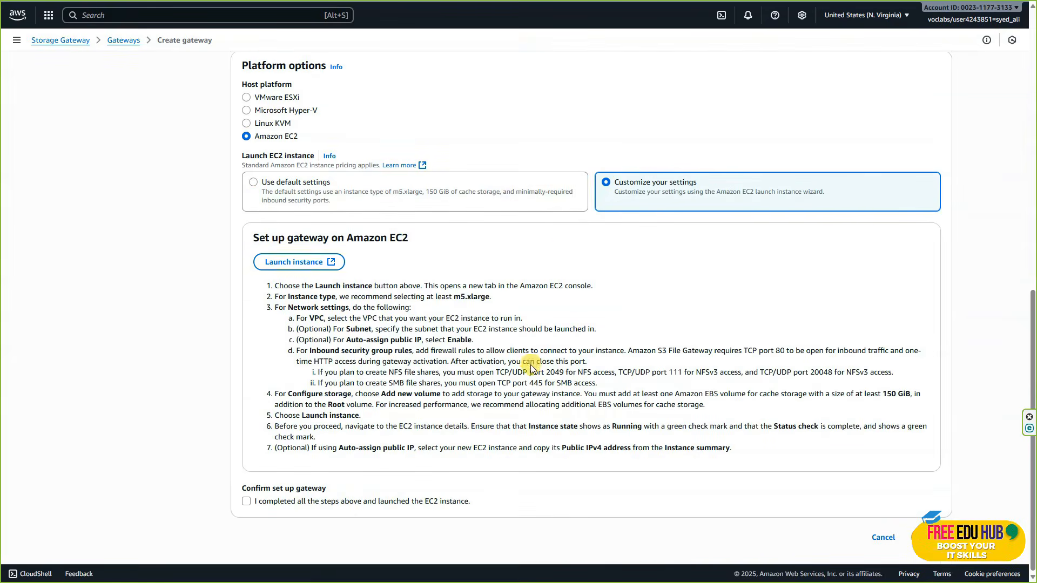
{"action": "left_click", "coordinate": [286, 267]}
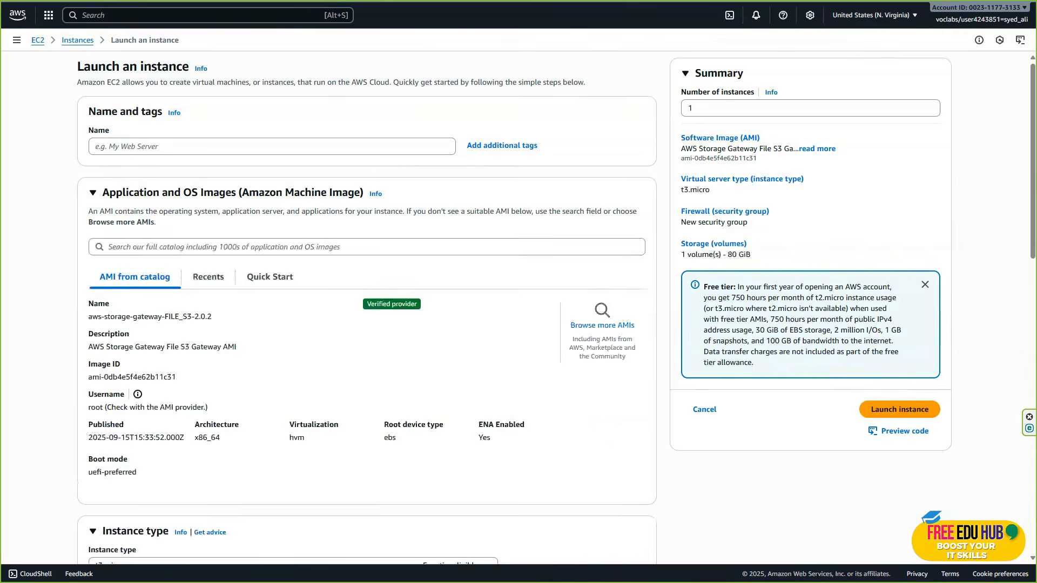
Copy the name File Gateway Appliance from the lab instructions and use it as the new EC2 instance's name.
{"action": "key", "text": "ctrl+shift+Tab"}
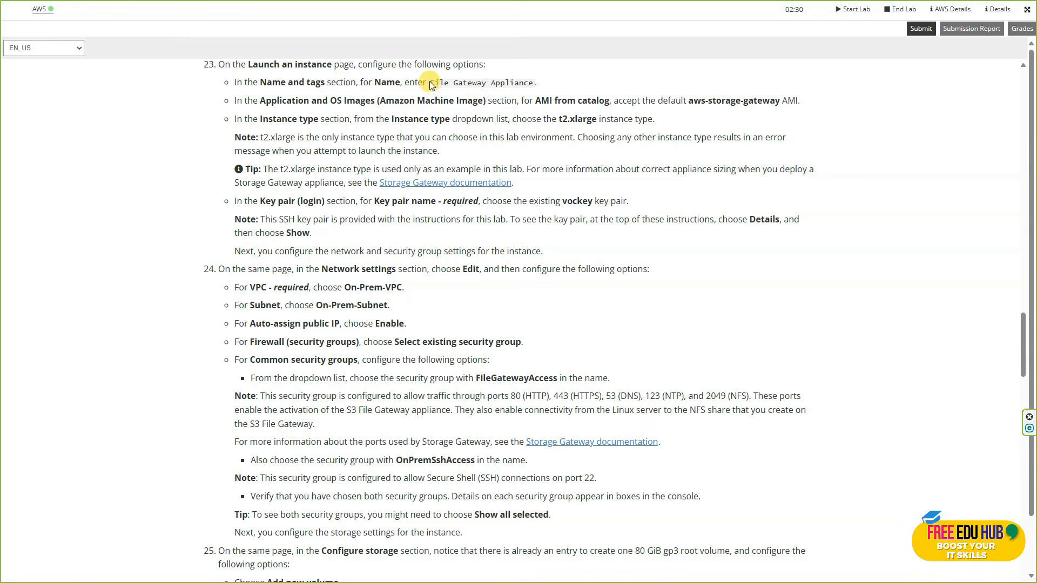
{"action": "left_click_drag", "start_coordinate": [432, 84], "coordinate": [534, 84]}
{"action": "key", "text": "ctrl+c"}
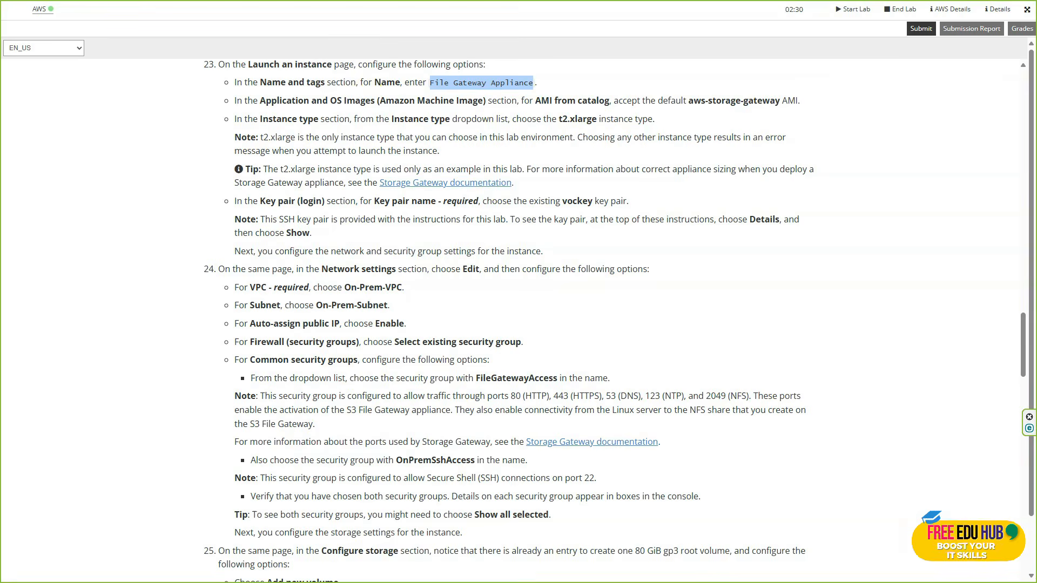
{"action": "key", "text": "alt+Tab"}
{"action": "left_click", "coordinate": [108, 146]}
{"action": "key", "text": "ctrl+v"}
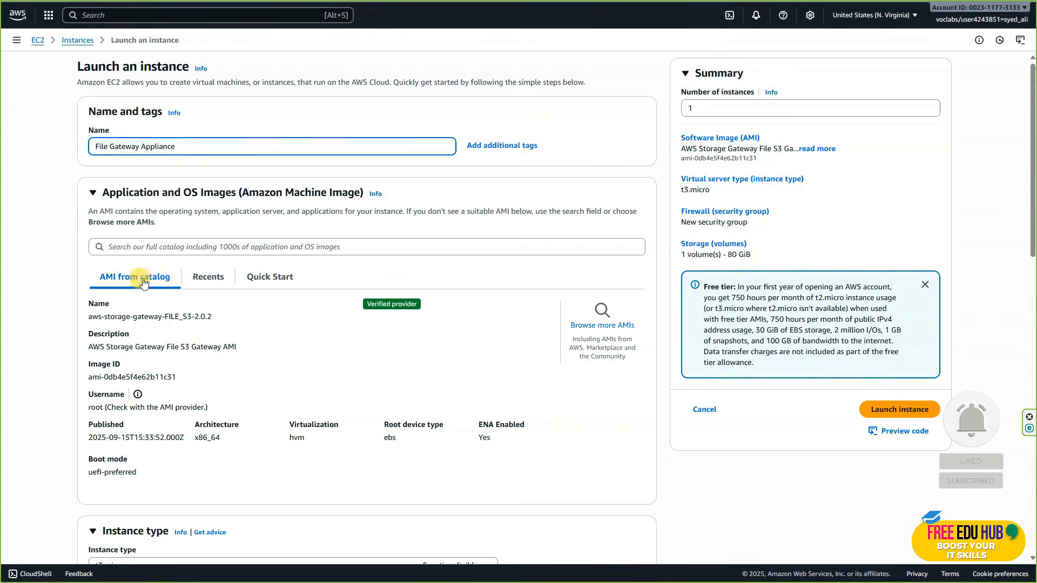
Find the m5 instance types and choose m5.xlarge for the instance.
{"action": "scroll", "coordinate": [169, 314], "scroll_direction": "down", "scroll_amount": 8}
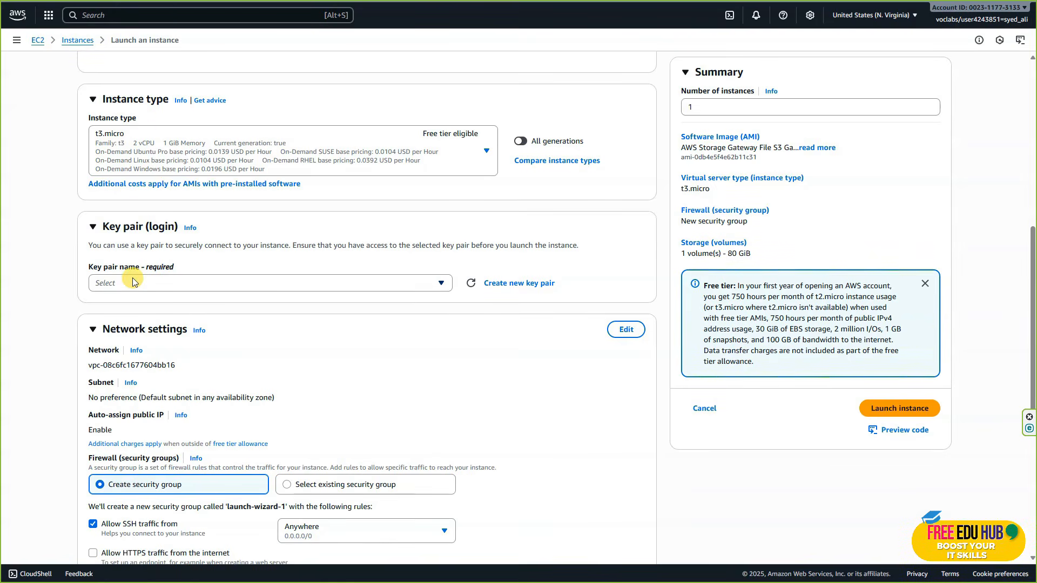
{"action": "left_click", "coordinate": [136, 149]}
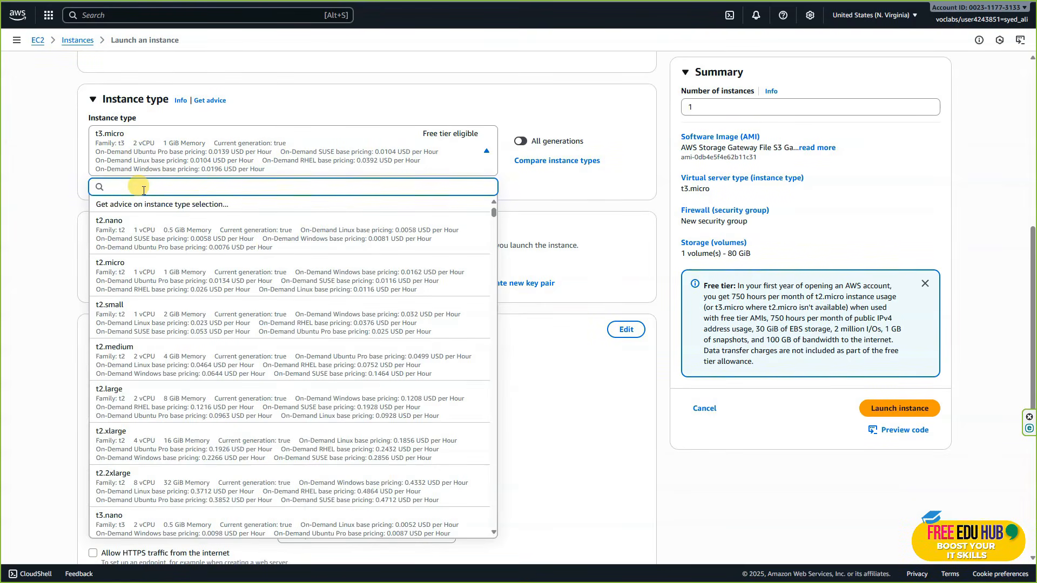
{"action": "type", "text": "m5"}
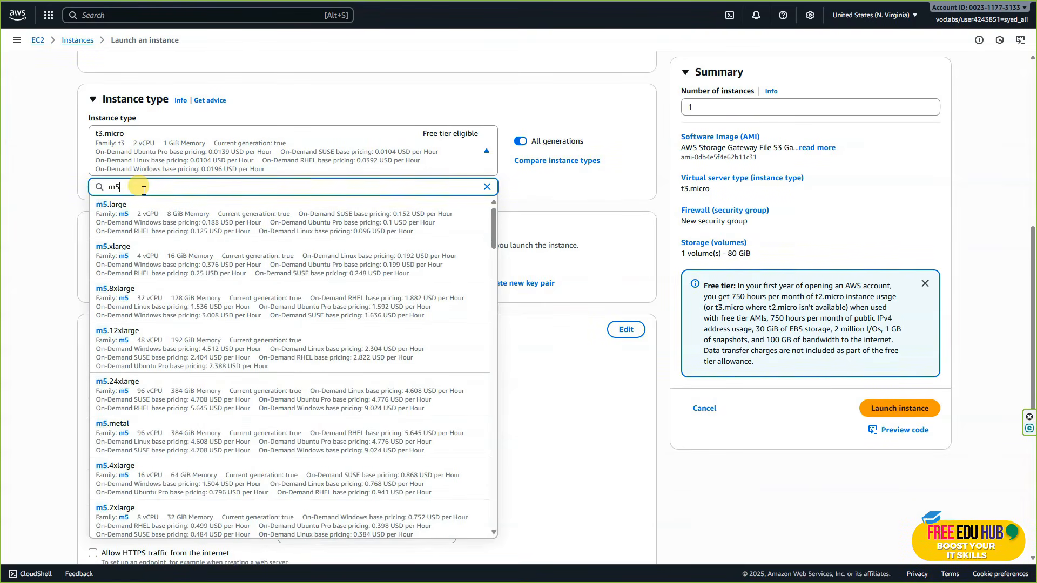
{"action": "left_click", "coordinate": [166, 259]}
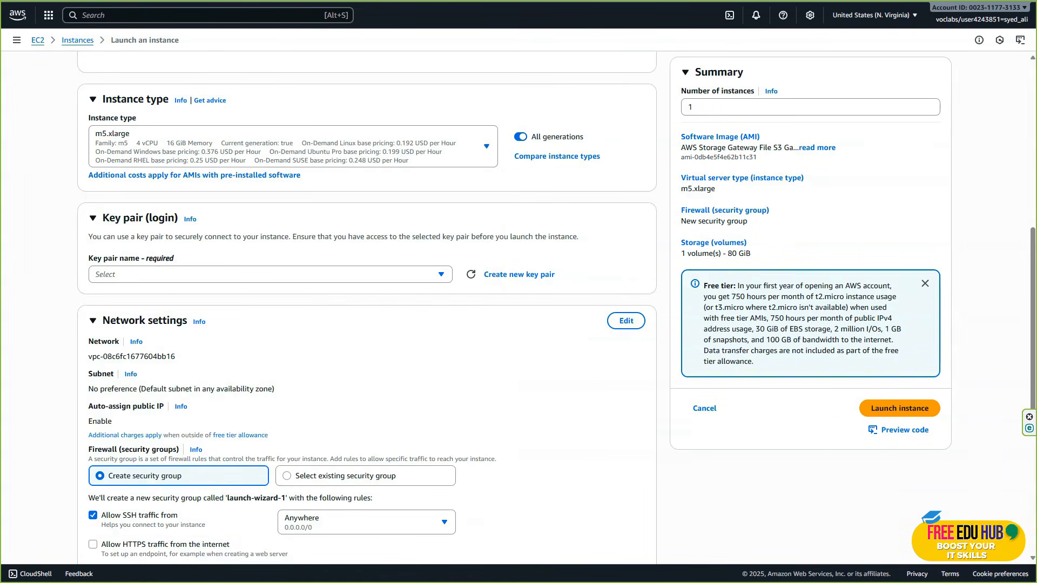
Check the instance type given in the lab instructions against the one recommended in the gateway's EC2 setup notes, then return to the launch page.
{"action": "key", "text": "ctrl+Tab"}
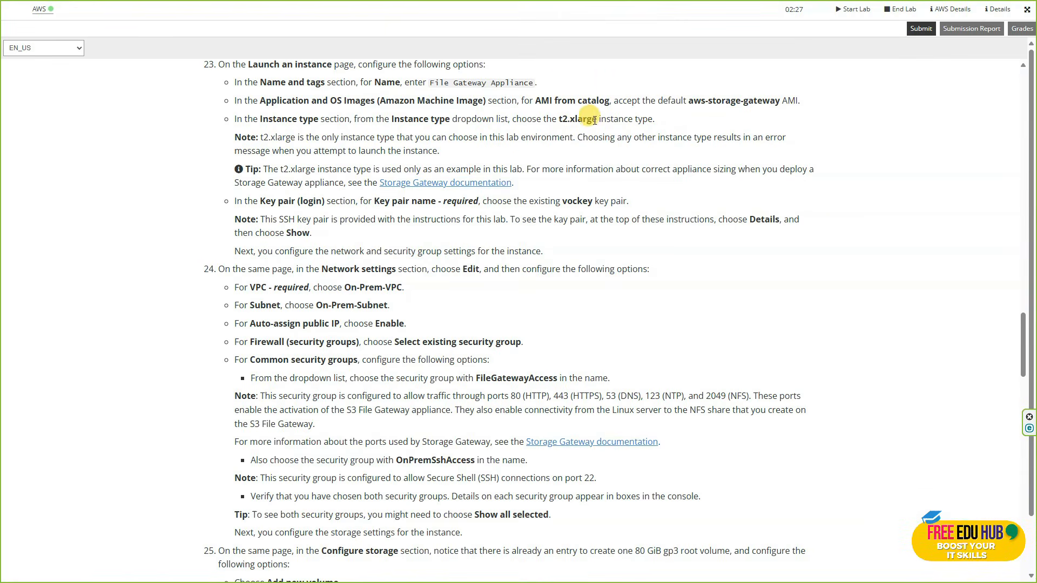
{"action": "left_click_drag", "start_coordinate": [597, 120], "coordinate": [560, 121]}
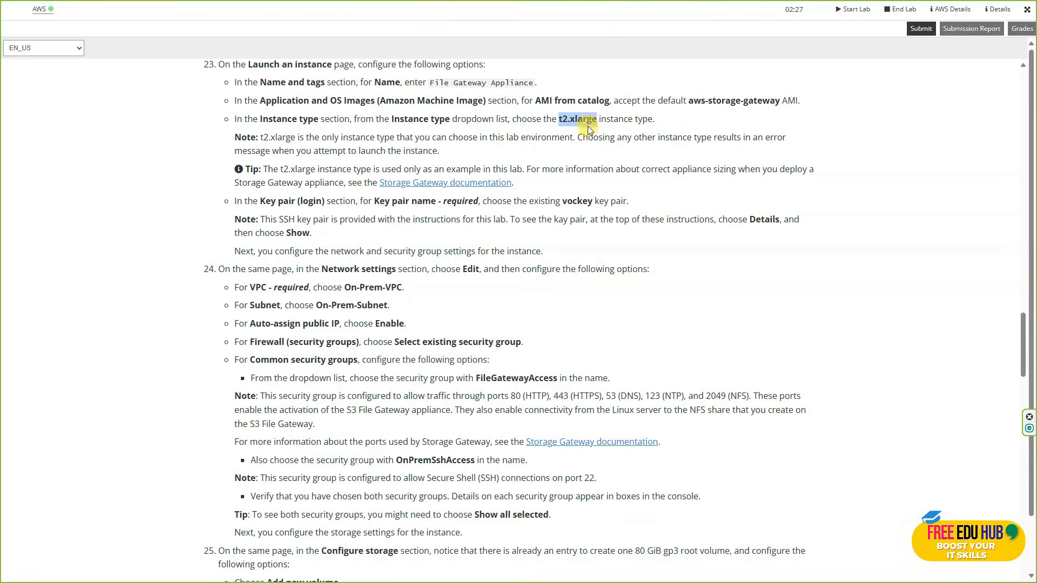
{"action": "left_click", "coordinate": [173, 201]}
{"action": "key", "text": "ctrl+Tab"}
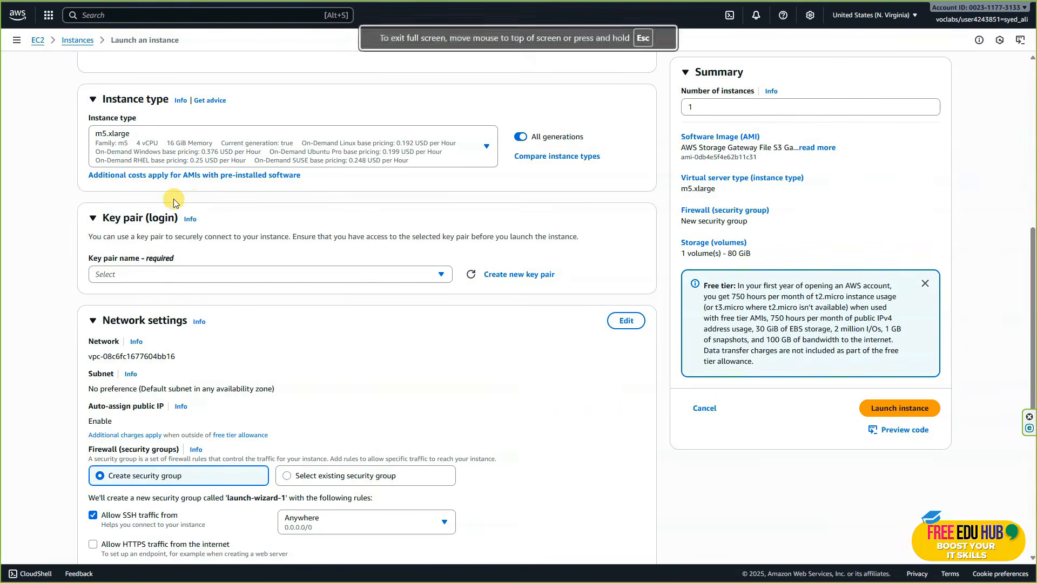
{"action": "mouse_move", "coordinate": [433, 4]}
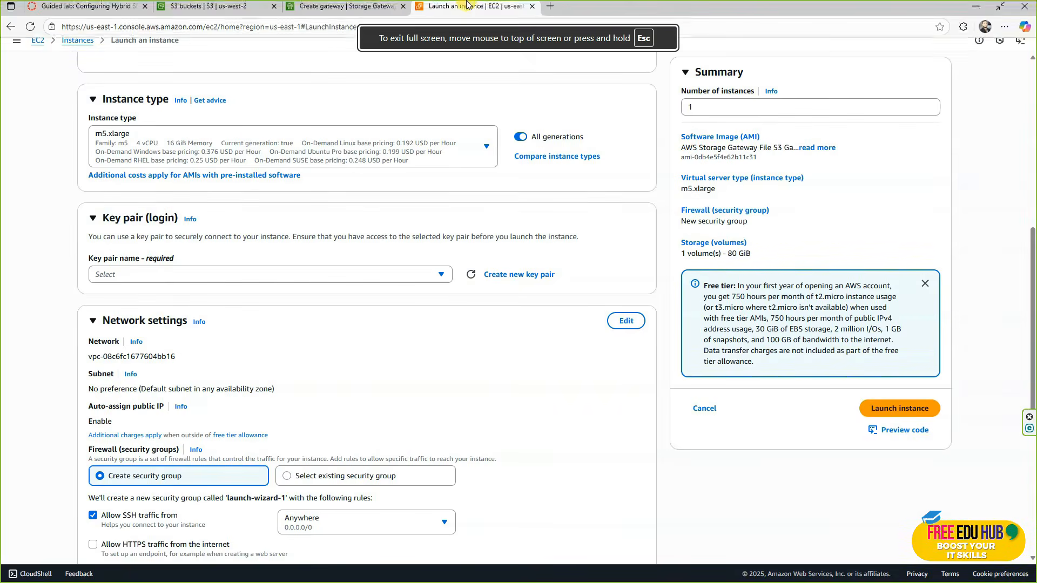
{"action": "left_click", "coordinate": [350, 8]}
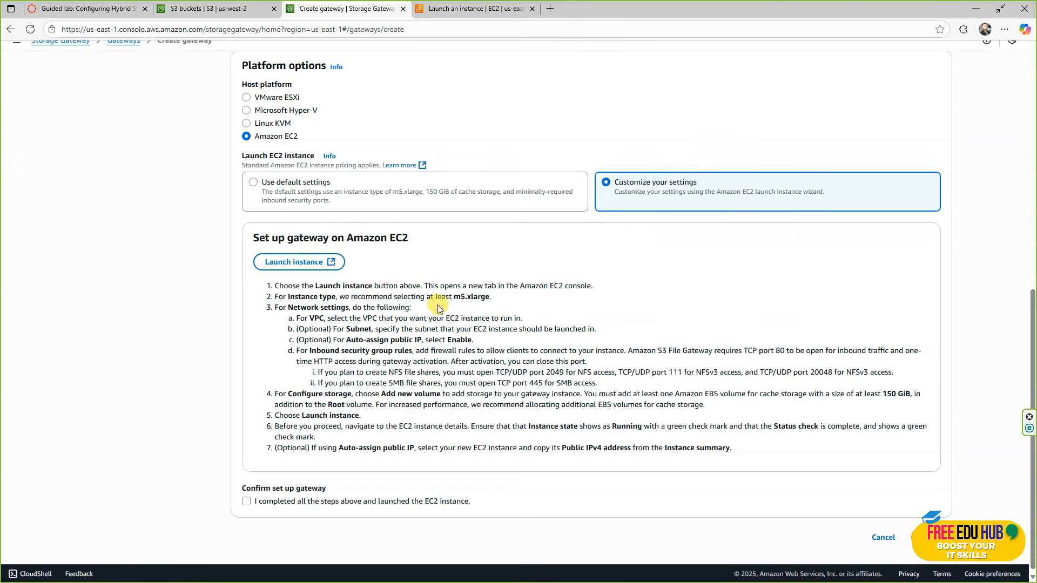
{"action": "left_click_drag", "start_coordinate": [489, 297], "coordinate": [453, 297]}
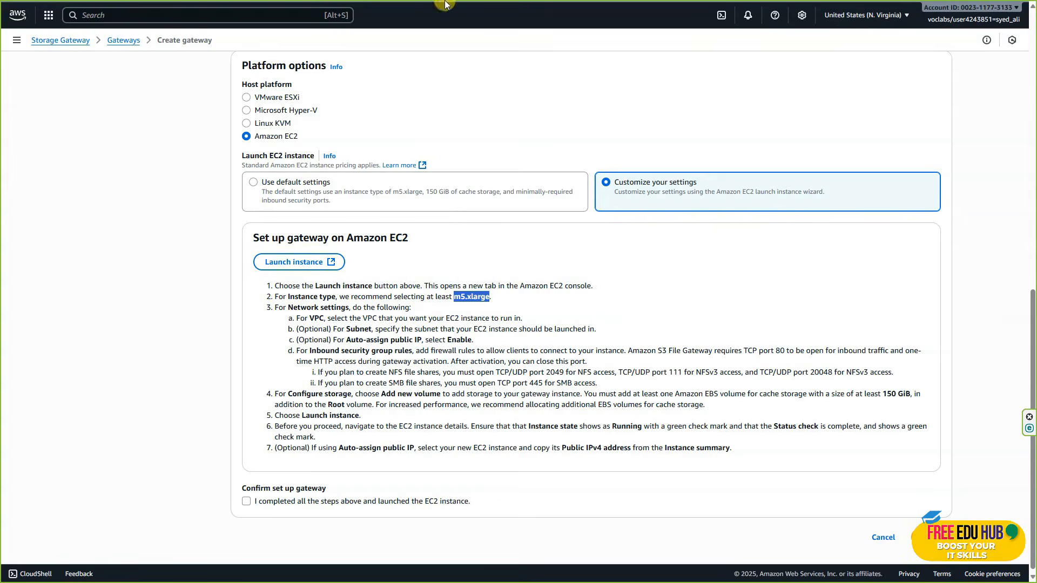
{"action": "left_click", "coordinate": [465, 8]}
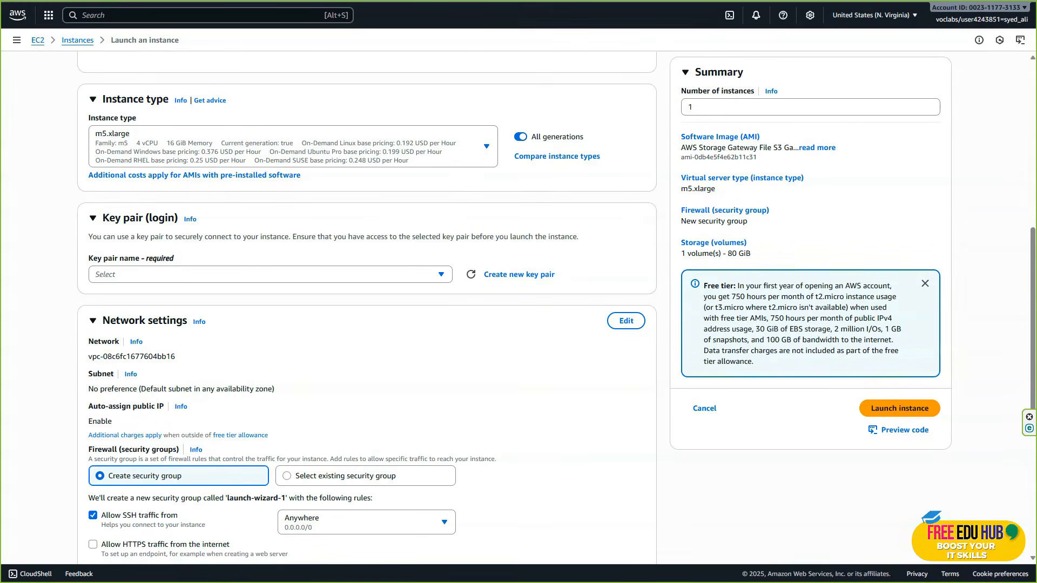
Choose the existing vockey key pair for logging in to the instance.
{"action": "scroll", "coordinate": [199, 293], "scroll_direction": "down", "scroll_amount": 2}
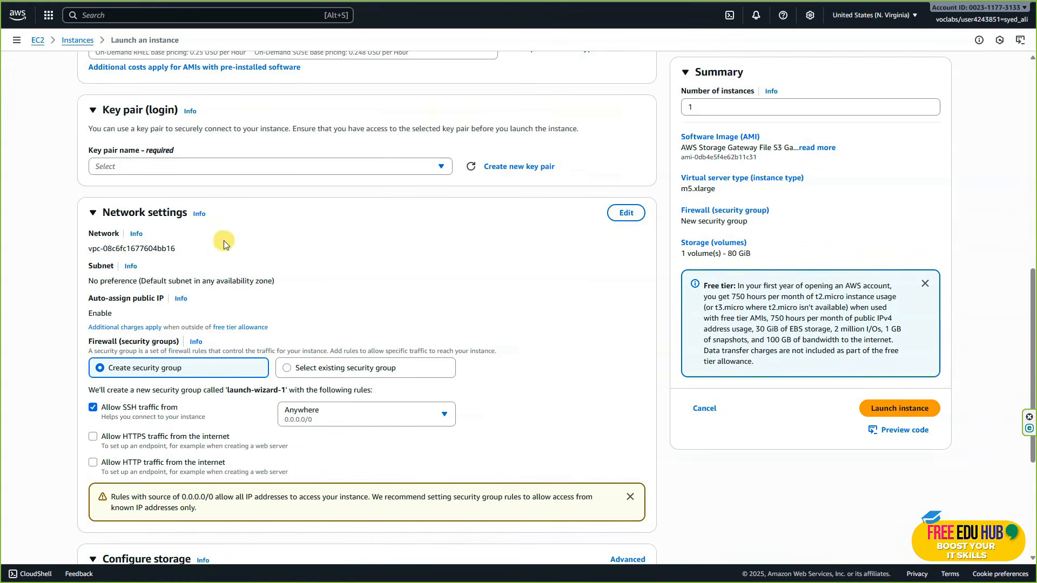
{"action": "left_click", "coordinate": [283, 167]}
{"action": "left_click", "coordinate": [120, 221]}
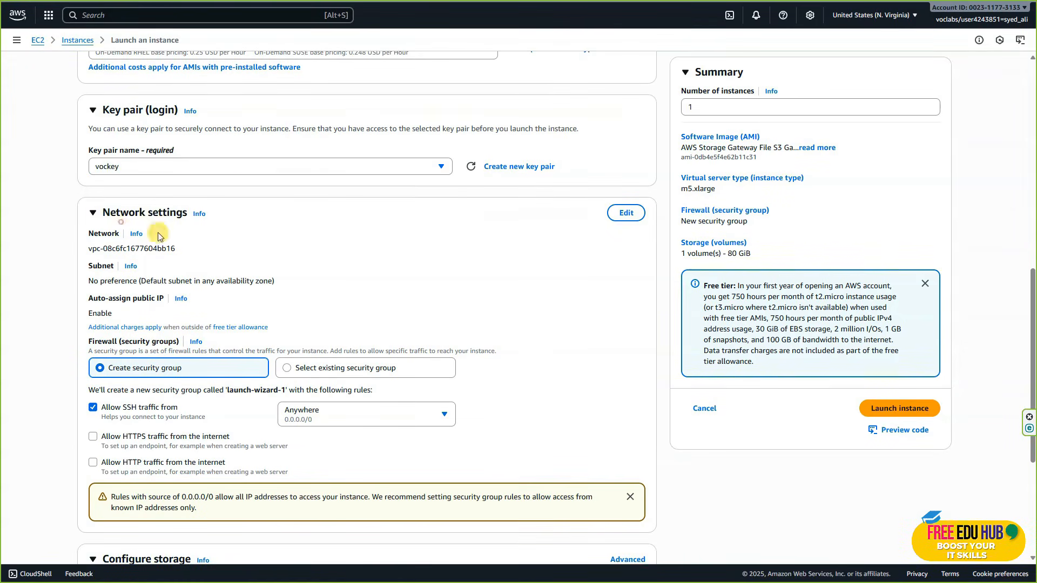
Edit the instance's network settings to use On-Prem-VPC and the On-Prem-Subnet subnet.
{"action": "scroll", "coordinate": [313, 263], "scroll_direction": "down", "scroll_amount": 3}
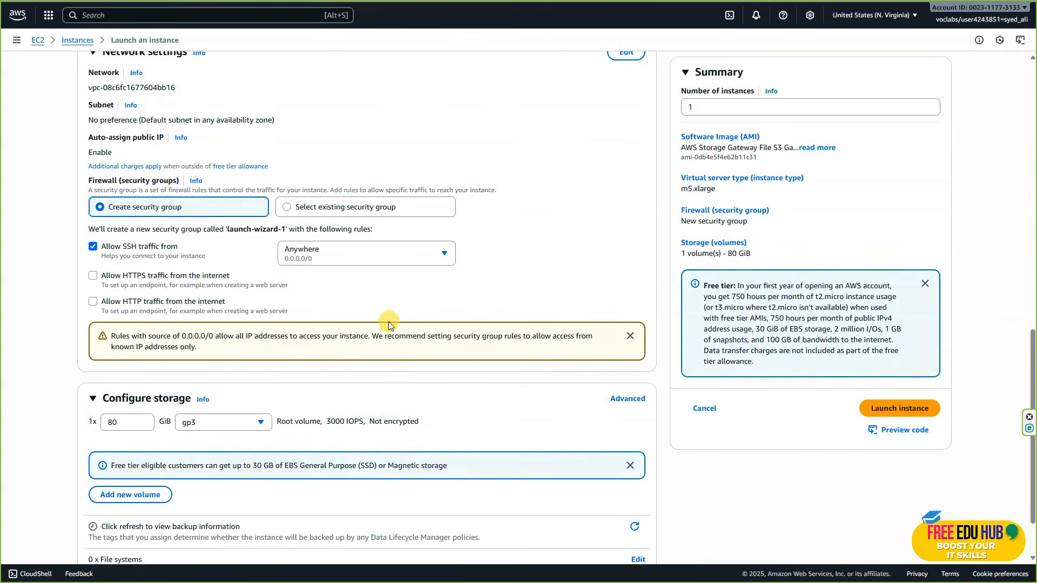
{"action": "scroll", "coordinate": [389, 322], "scroll_direction": "down", "scroll_amount": 1}
{"action": "scroll", "coordinate": [389, 322], "scroll_direction": "up", "scroll_amount": 1}
{"action": "scroll", "coordinate": [388, 322], "scroll_direction": "up", "scroll_amount": 1}
{"action": "scroll", "coordinate": [388, 322], "scroll_direction": "down", "scroll_amount": 1}
{"action": "scroll", "coordinate": [389, 321], "scroll_direction": "up", "scroll_amount": 1}
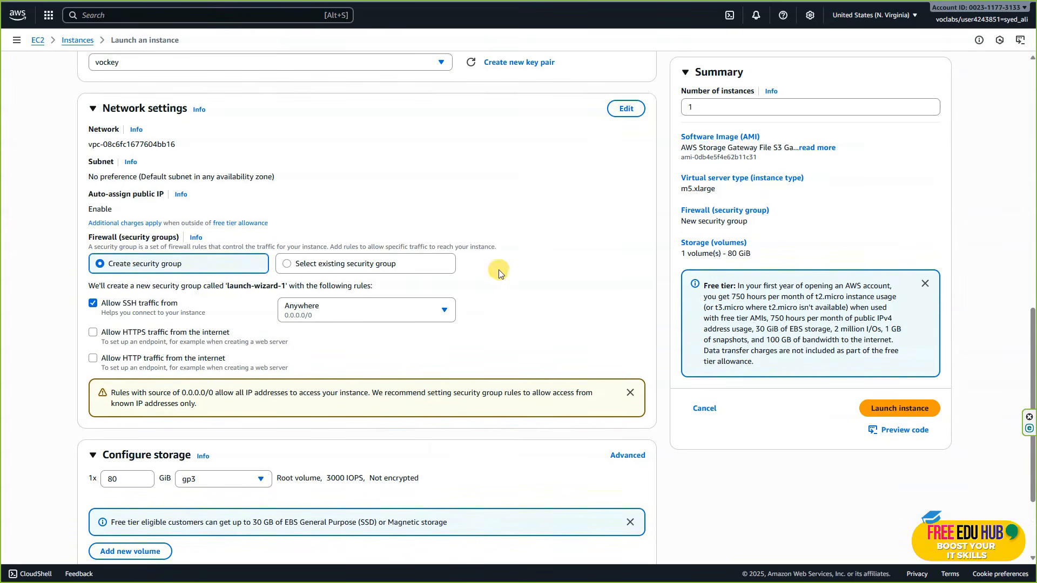
{"action": "left_click", "coordinate": [627, 109]}
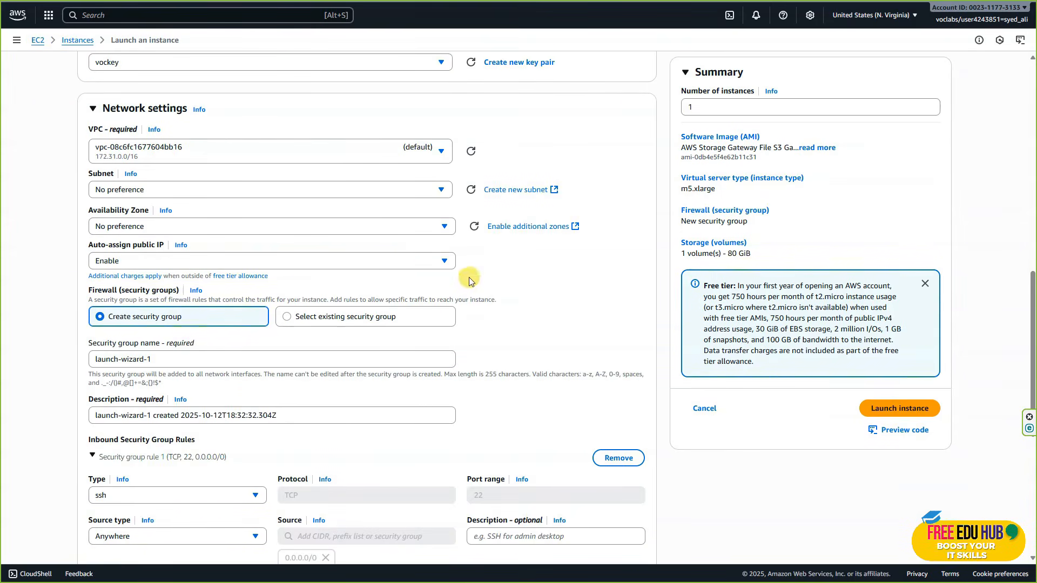
{"action": "left_click", "coordinate": [224, 152]}
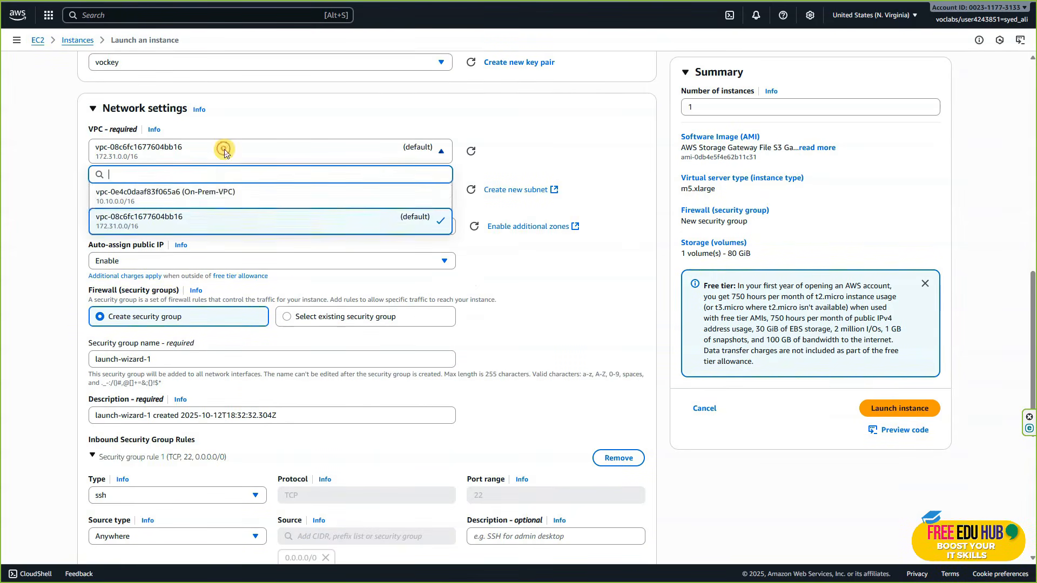
{"action": "left_click", "coordinate": [221, 195]}
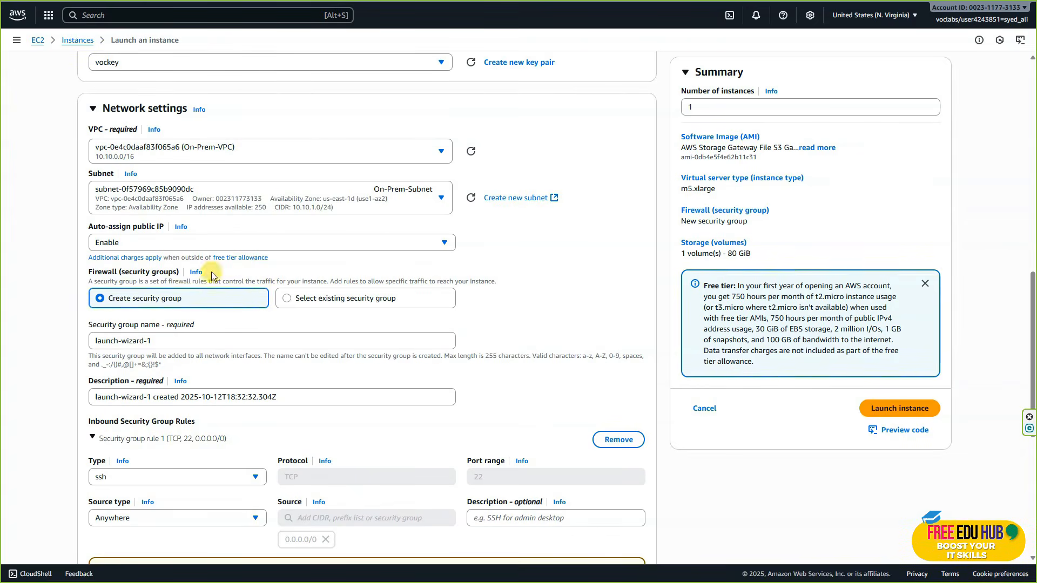
{"action": "left_click", "coordinate": [270, 195]}
{"action": "left_click", "coordinate": [288, 258]}
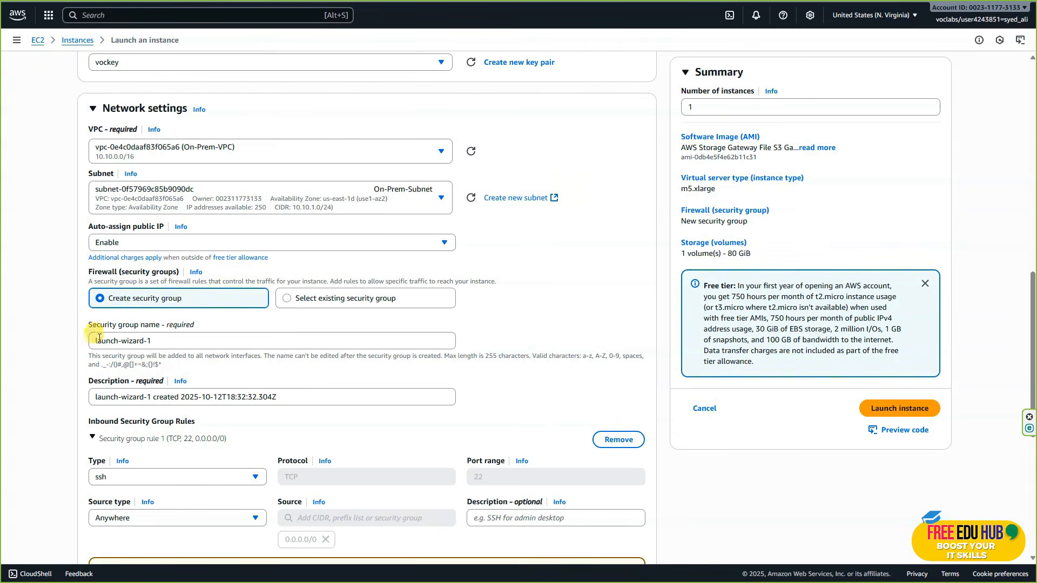
Switch the firewall to an existing security group and add the group with FileGatewayAccess in its name, as the lab instructions specify.
{"action": "scroll", "coordinate": [218, 300], "scroll_direction": "down", "scroll_amount": 1}
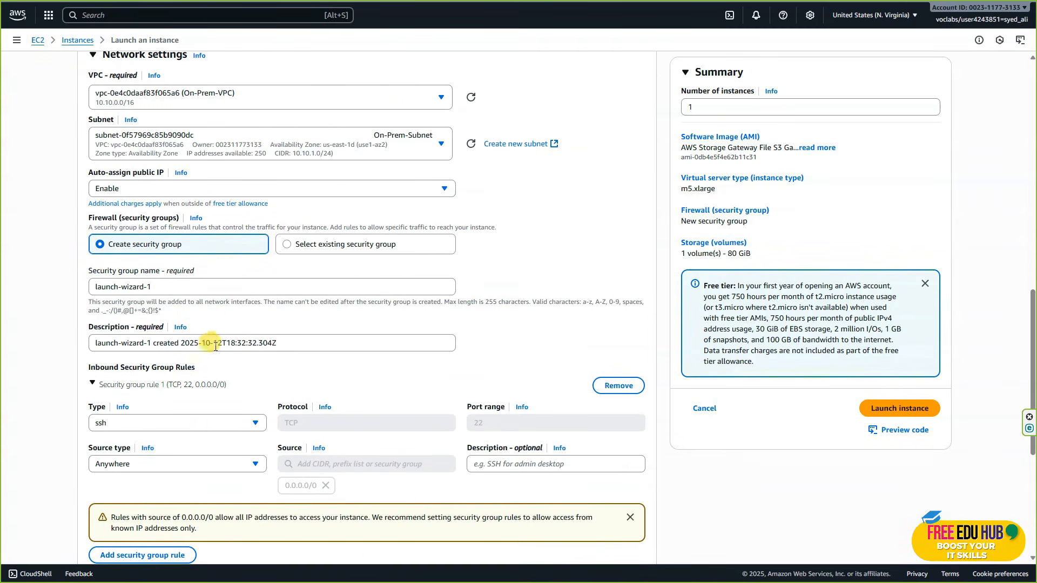
{"action": "scroll", "coordinate": [215, 346], "scroll_direction": "down", "scroll_amount": 2}
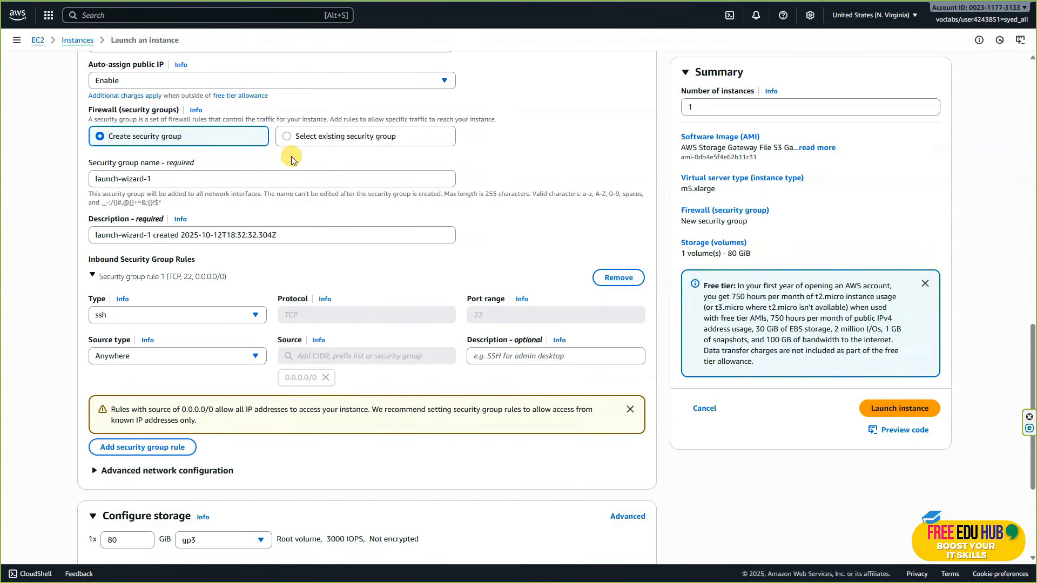
{"action": "left_click", "coordinate": [333, 139]}
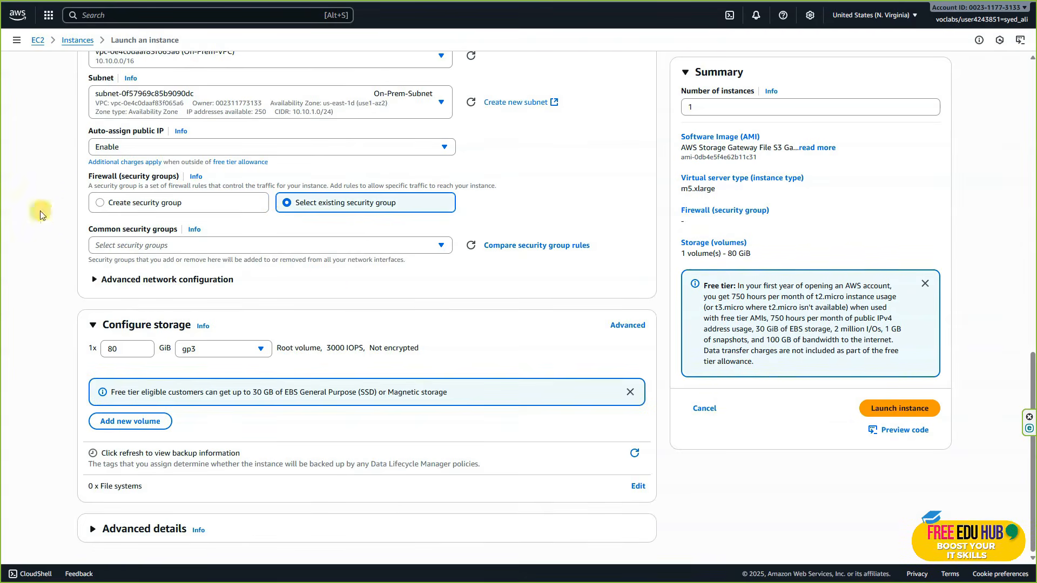
{"action": "key", "text": "ctrl+shift+Tab"}
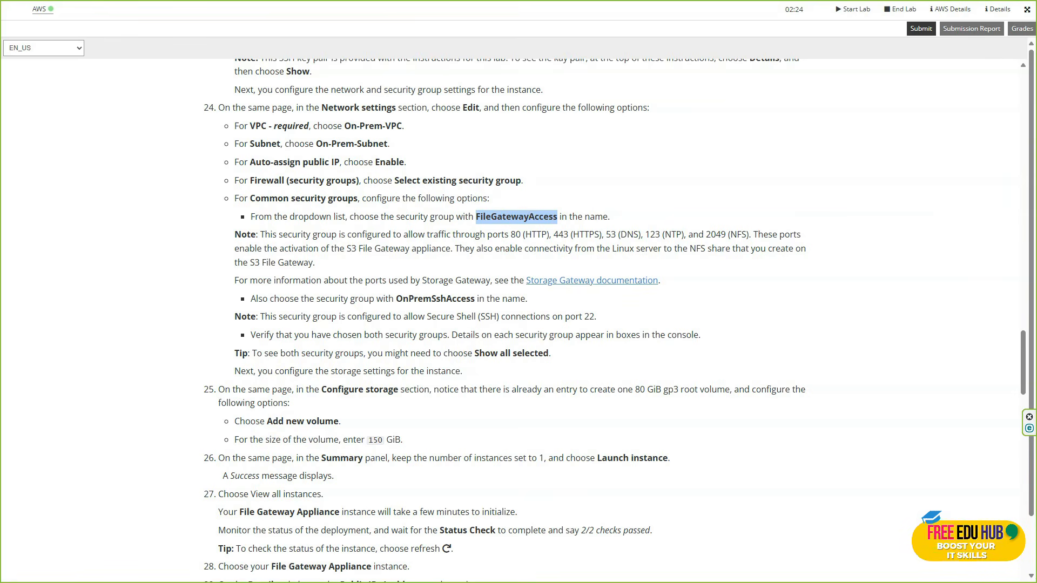
{"action": "key", "text": "ctrl+Tab"}
{"action": "left_click", "coordinate": [160, 253]}
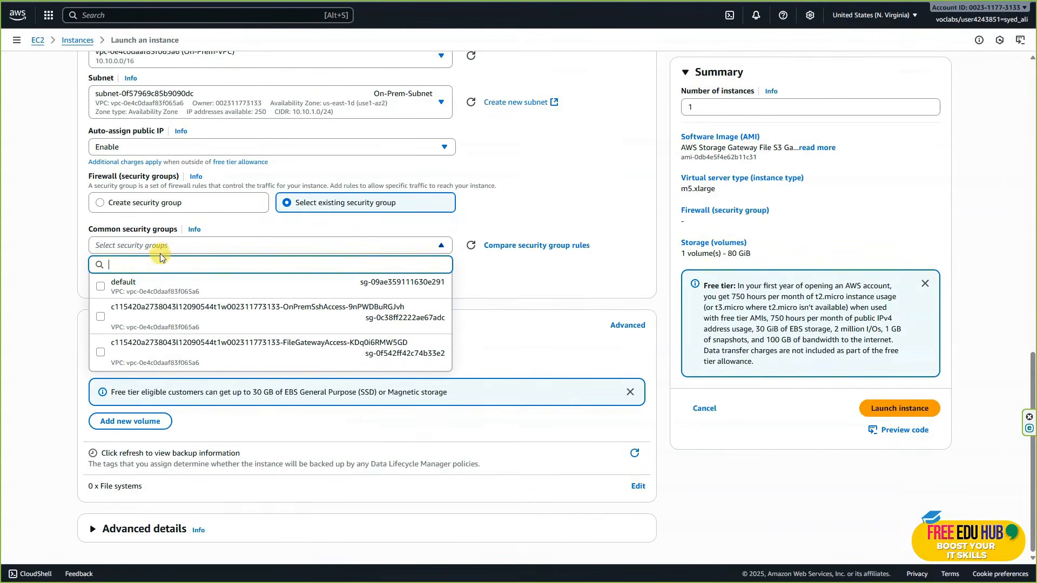
{"action": "type", "text": "FileGatewayAccess"}
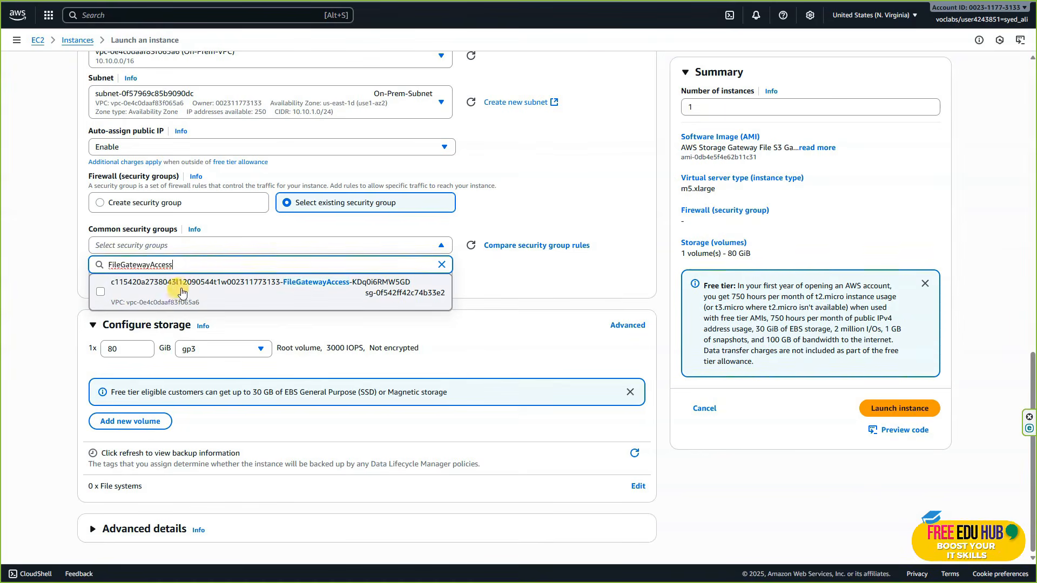
{"action": "left_click", "coordinate": [181, 292]}
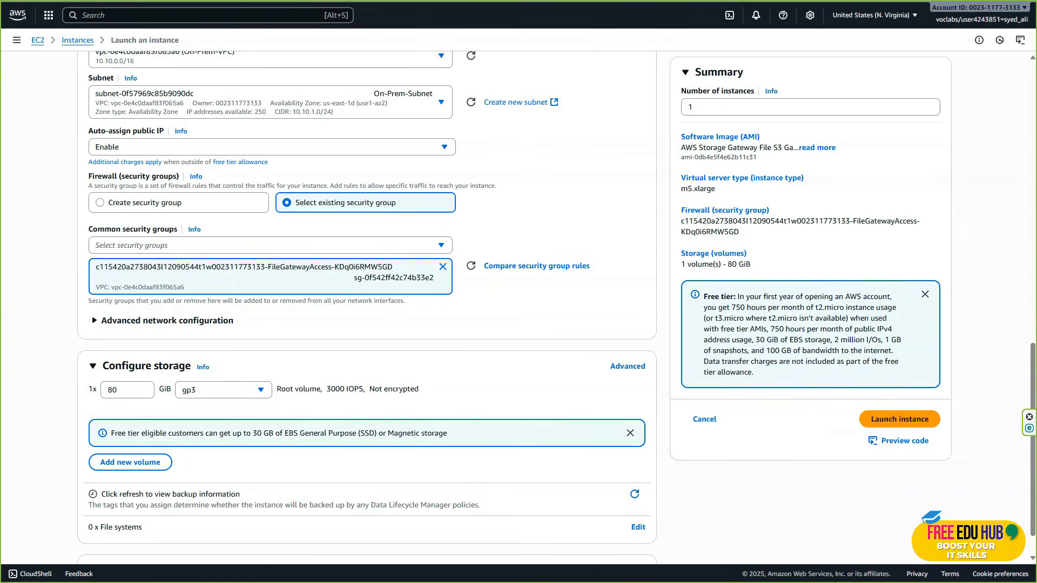
Read the lab instructions on the OnPremSshAccess security group, the additional storage volume and launching the instance.
{"action": "key", "text": "ctrl+Tab"}
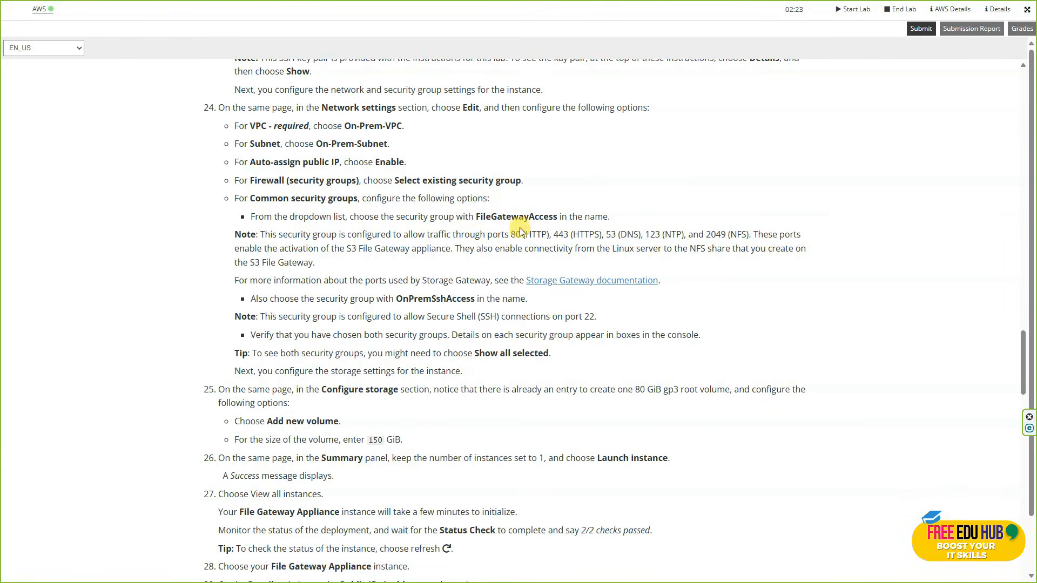
{"action": "scroll", "coordinate": [502, 242], "scroll_direction": "down", "scroll_amount": 2}
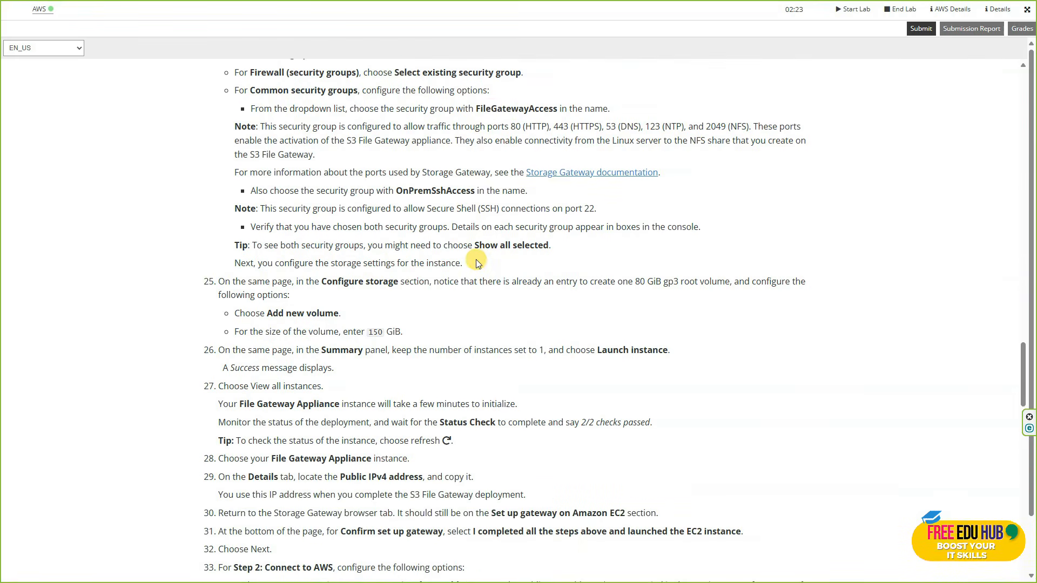
{"action": "scroll", "coordinate": [475, 263], "scroll_direction": "down", "scroll_amount": 1}
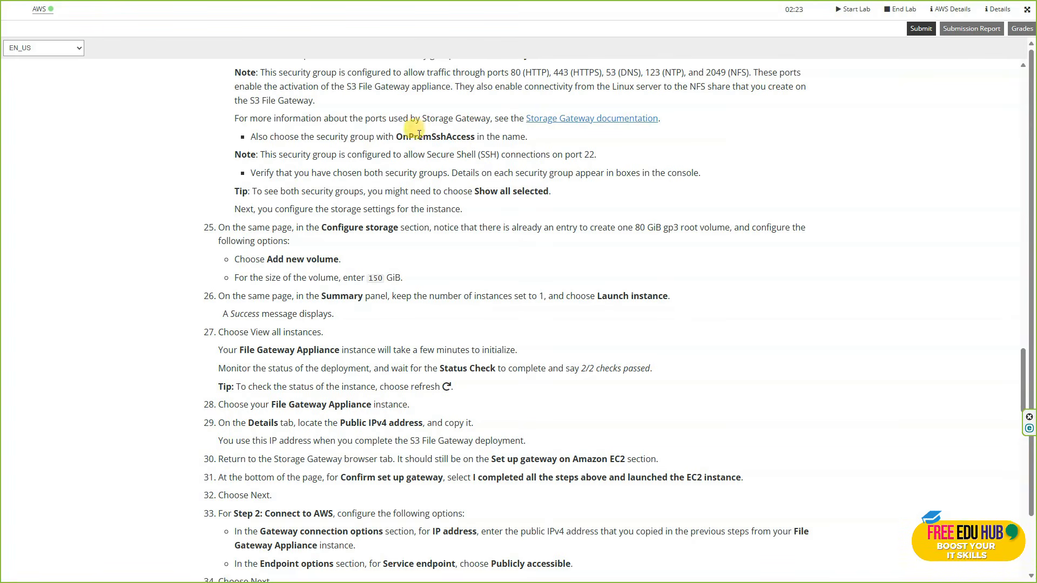
{"action": "scroll", "coordinate": [431, 110], "scroll_direction": "down", "scroll_amount": 1}
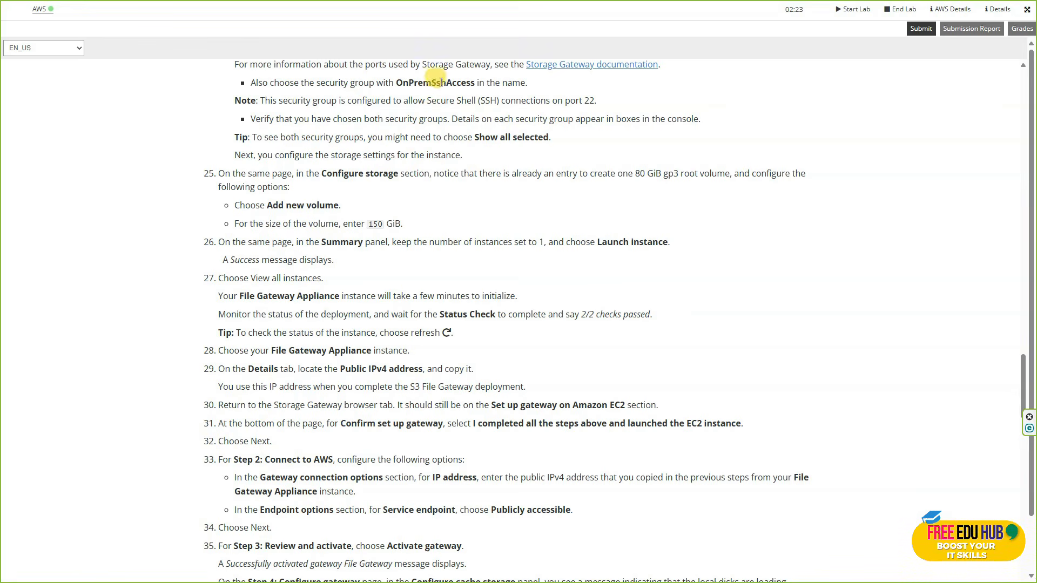
{"action": "left_click_drag", "start_coordinate": [475, 81], "coordinate": [396, 85]}
{"action": "scroll", "coordinate": [478, 159], "scroll_direction": "down", "scroll_amount": 2}
{"action": "scroll", "coordinate": [478, 159], "scroll_direction": "up", "scroll_amount": 1}
{"action": "scroll", "coordinate": [393, 134], "scroll_direction": "down", "scroll_amount": 1}
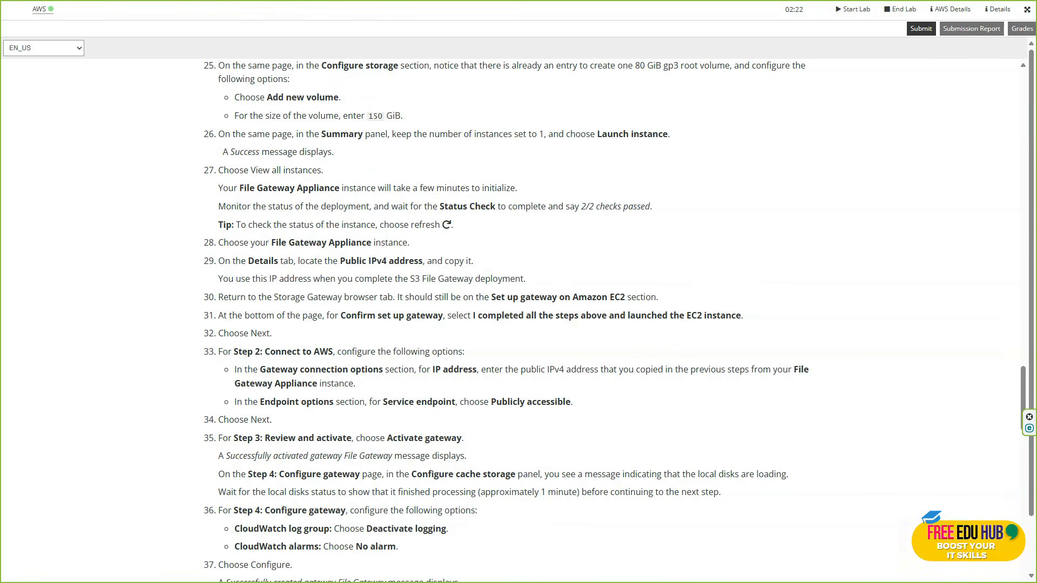
Return to the instance launch page and add a second EBS volume of 150 GiB, type gp3.
{"action": "key", "text": "ctrl+Tab"}
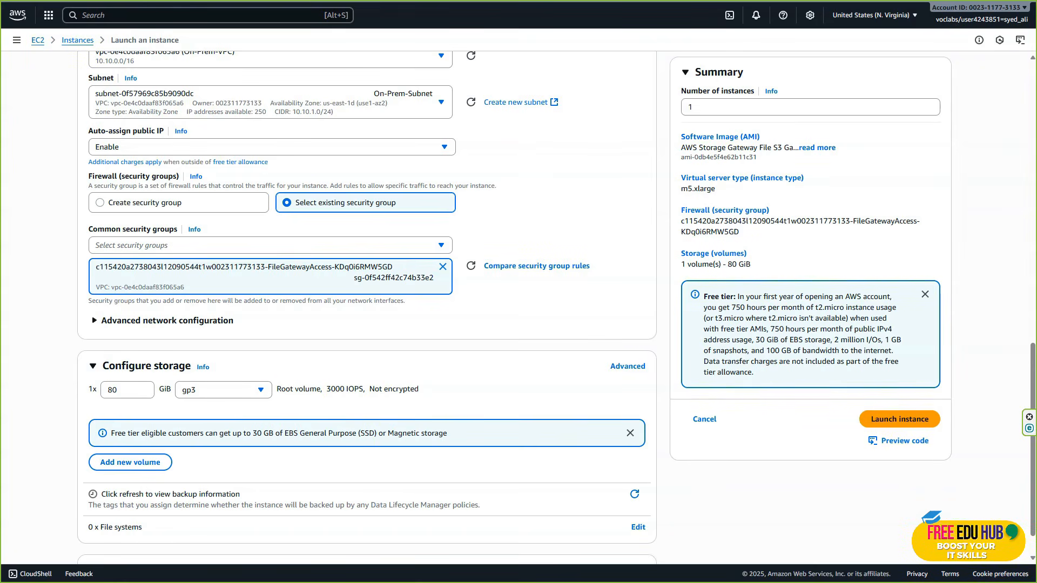
{"action": "left_click", "coordinate": [135, 463]}
{"action": "left_click_drag", "start_coordinate": [128, 435], "coordinate": [96, 435]}
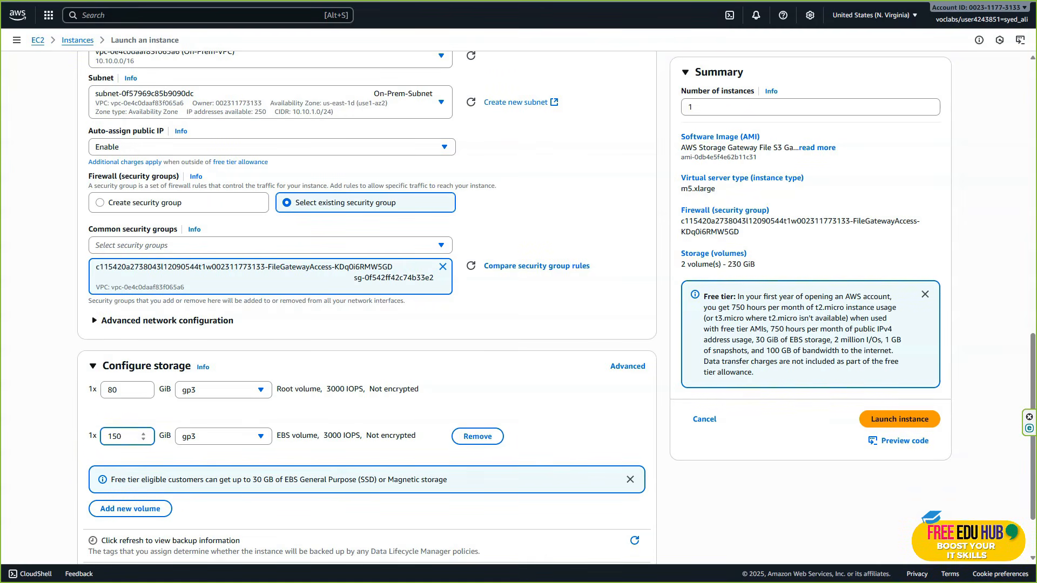
Review the network and storage settings, keep the number of instances at 1, and launch the instance.
{"action": "scroll", "coordinate": [875, 215], "scroll_direction": "up", "scroll_amount": 1}
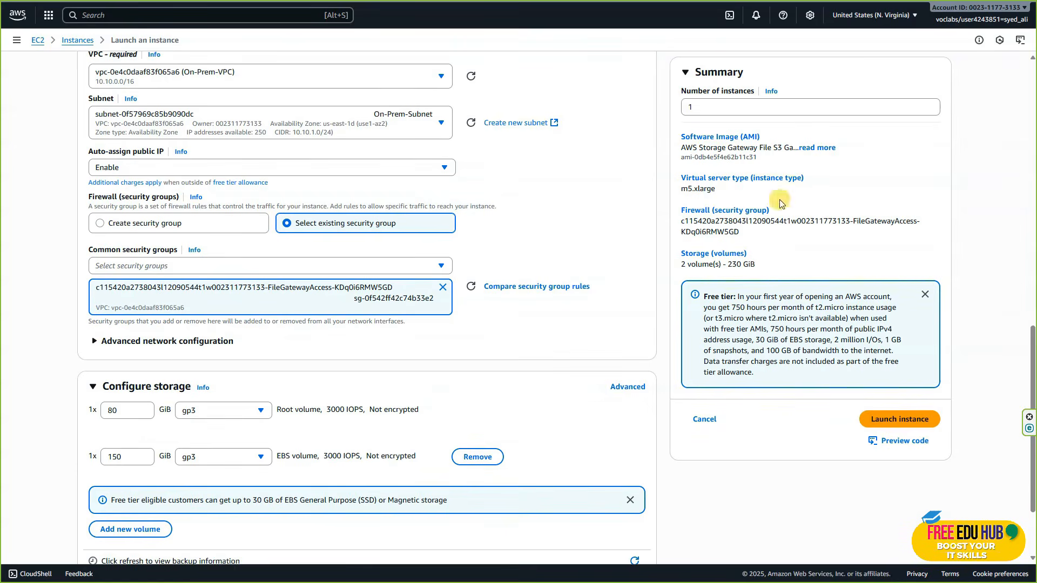
{"action": "left_click", "coordinate": [707, 106]}
{"action": "left_click", "coordinate": [631, 118]}
{"action": "scroll", "coordinate": [789, 290], "scroll_direction": "down", "scroll_amount": 2}
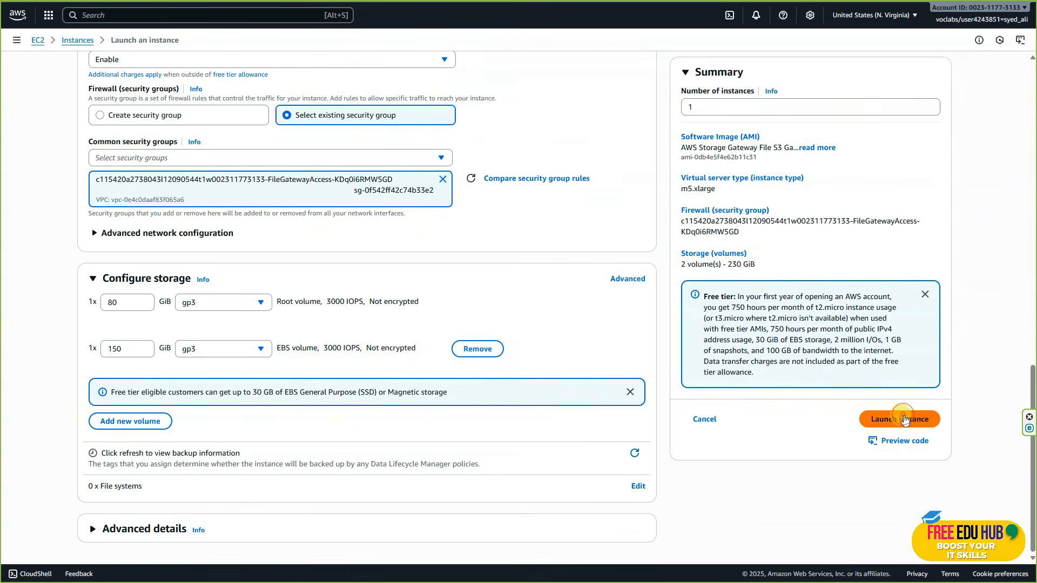
{"action": "left_click", "coordinate": [904, 420]}
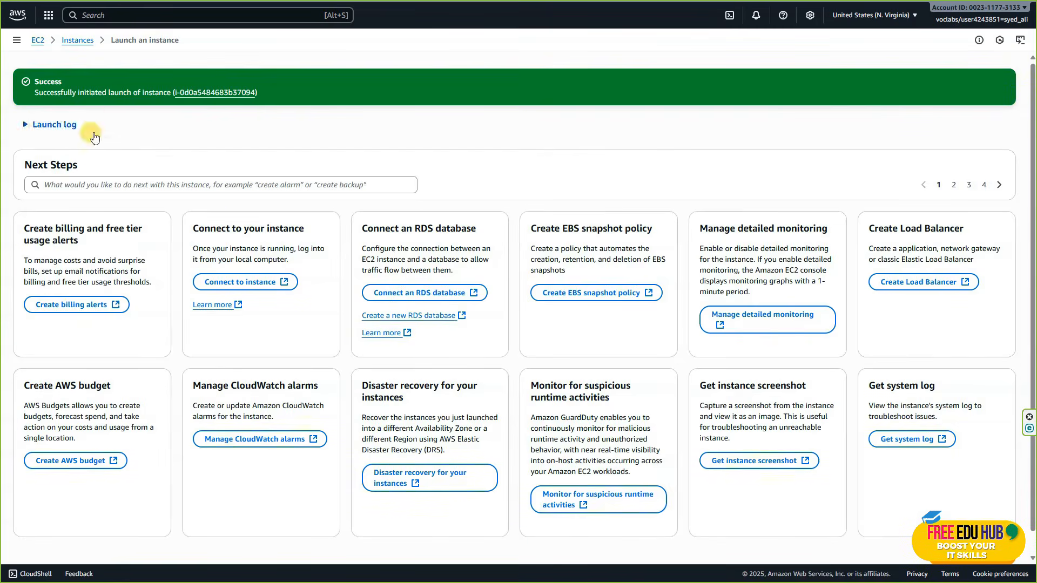
Open the list of EC2 instances and check the status check of the File Gateway Appliance.
{"action": "left_click", "coordinate": [78, 41]}
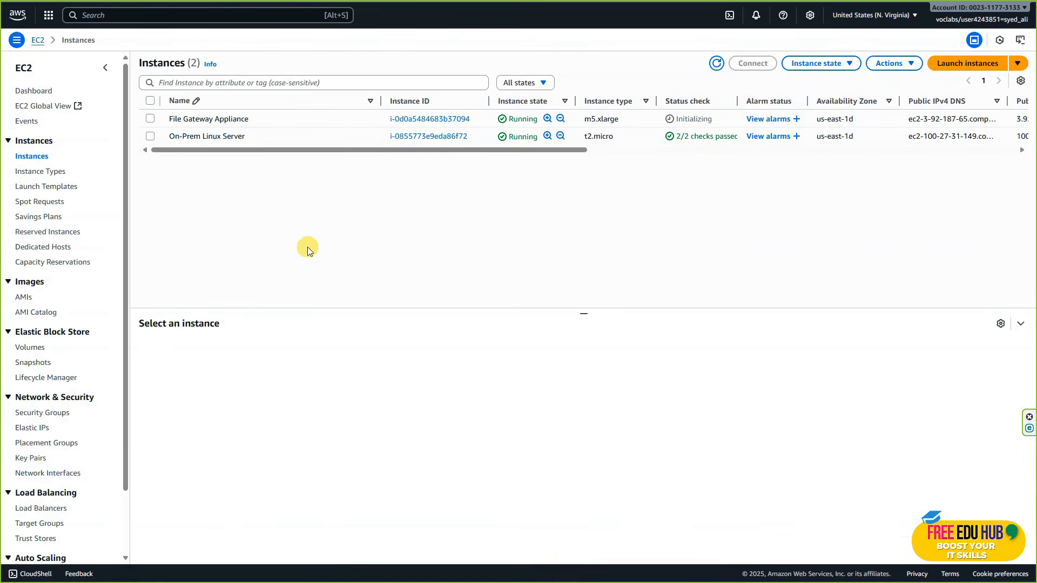
{"action": "left_click_drag", "start_coordinate": [716, 119], "coordinate": [678, 120]}
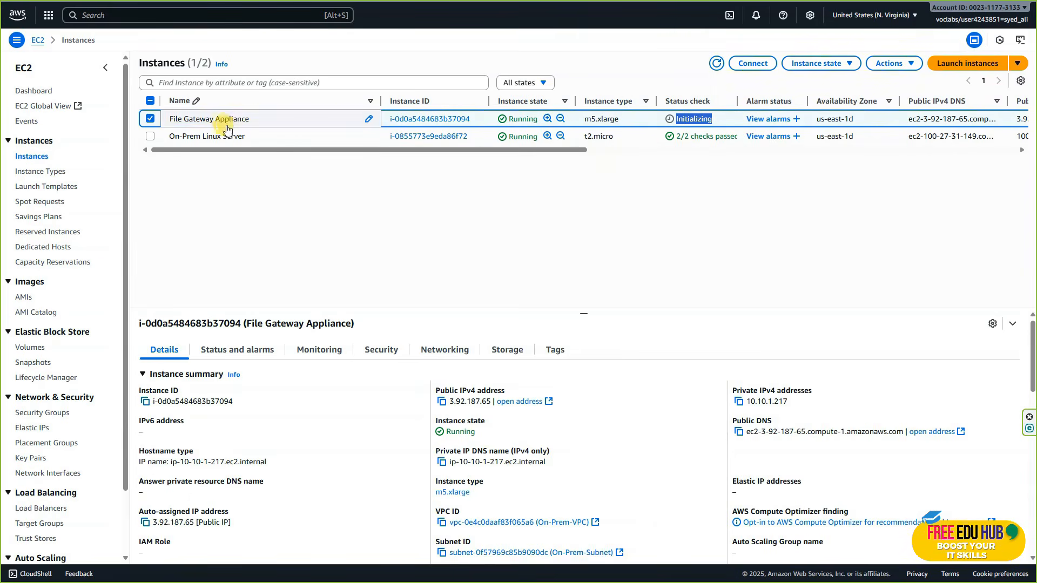
{"action": "left_click", "coordinate": [445, 244]}
{"action": "left_click", "coordinate": [150, 117]}
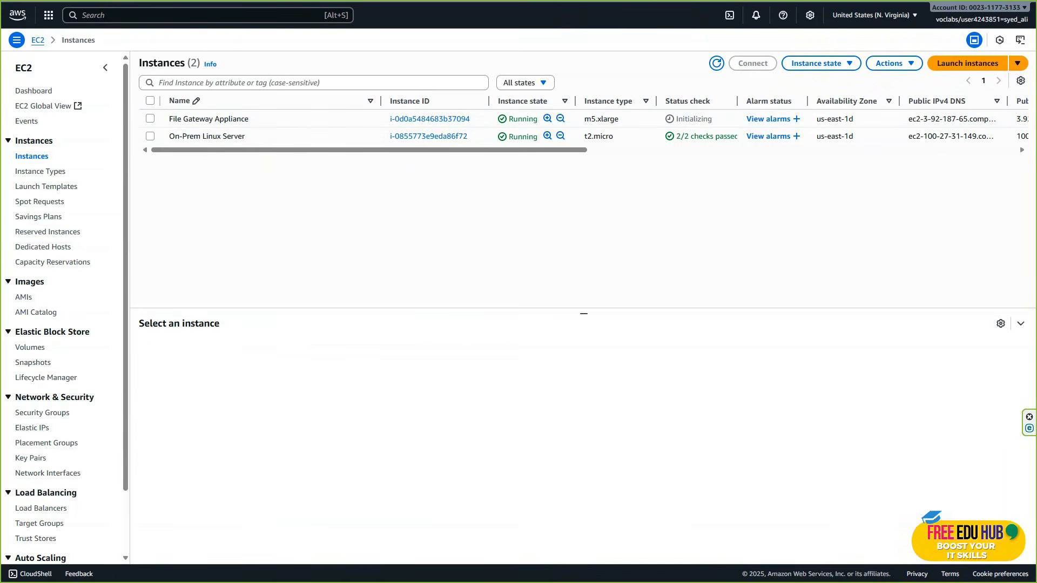
Read the lab's gateway connection and activation instructions, then refresh the instances list to recheck the appliance's status.
{"action": "key", "text": "ctrl+Tab"}
{"action": "scroll", "coordinate": [478, 291], "scroll_direction": "down", "scroll_amount": 2}
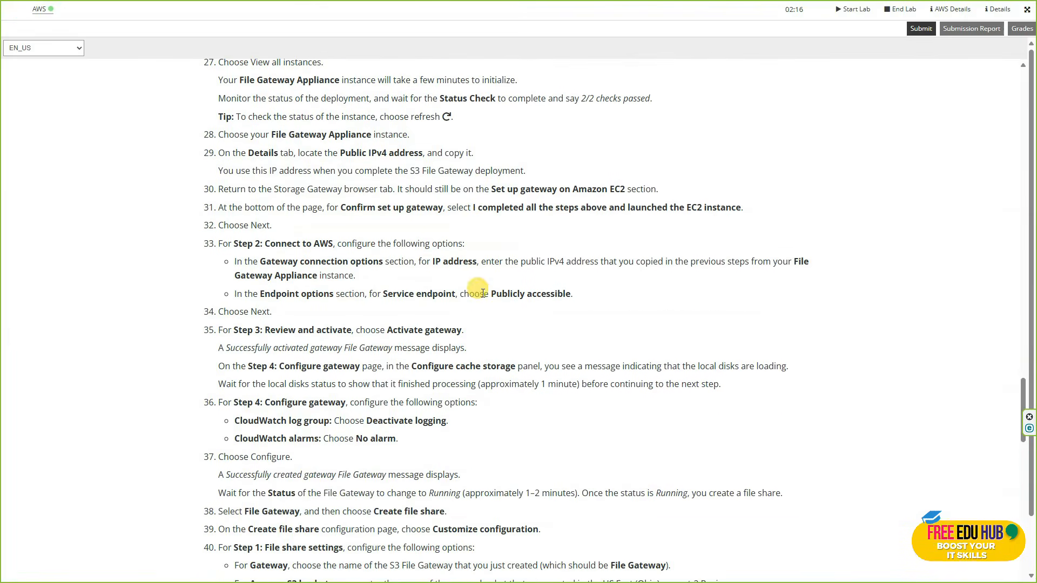
{"action": "scroll", "coordinate": [487, 120], "scroll_direction": "down", "scroll_amount": 1}
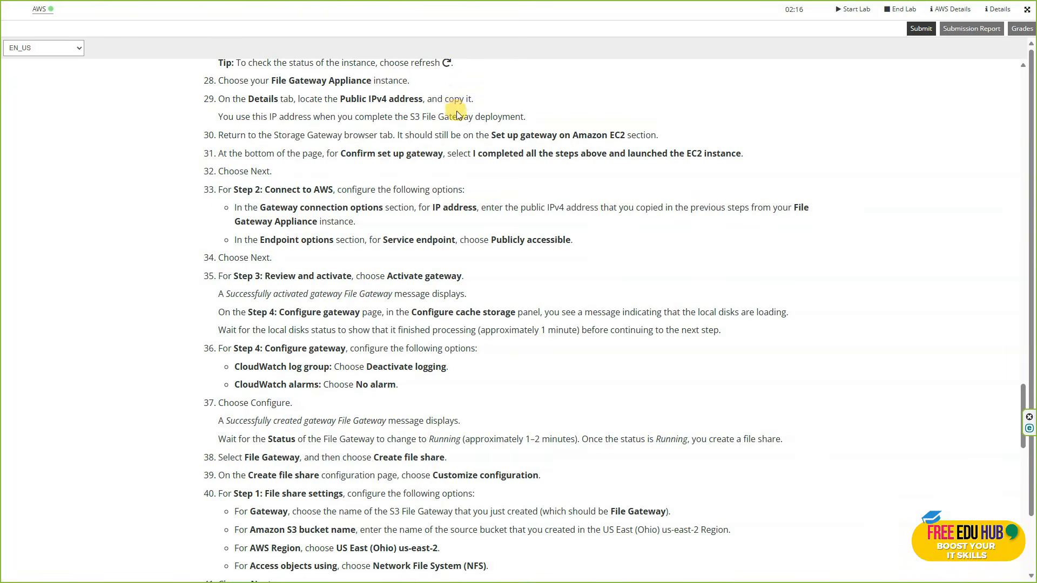
{"action": "scroll", "coordinate": [456, 108], "scroll_direction": "down", "scroll_amount": 1}
{"action": "scroll", "coordinate": [457, 104], "scroll_direction": "up", "scroll_amount": 1}
{"action": "key", "text": "ctrl+Tab"}
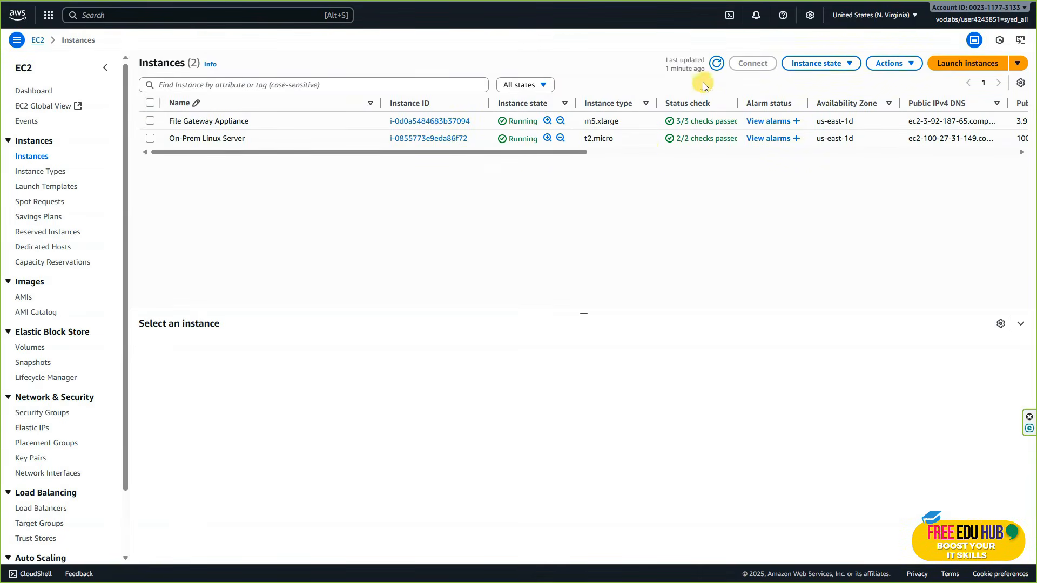
{"action": "left_click", "coordinate": [716, 63]}
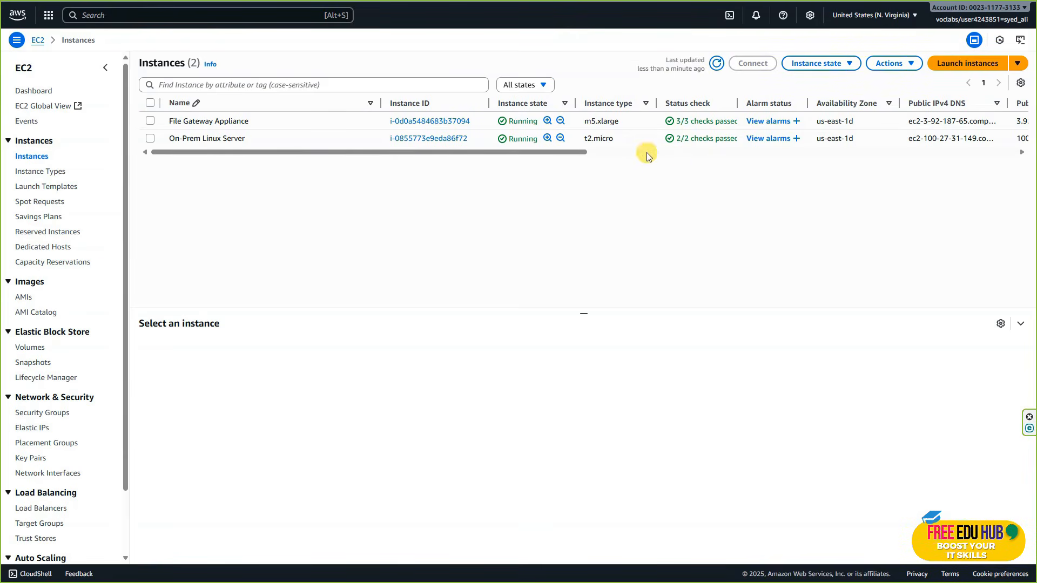
Copy the File Gateway Appliance's public IPv4 address from its instance details into a Notepad note.
{"action": "left_click", "coordinate": [224, 129]}
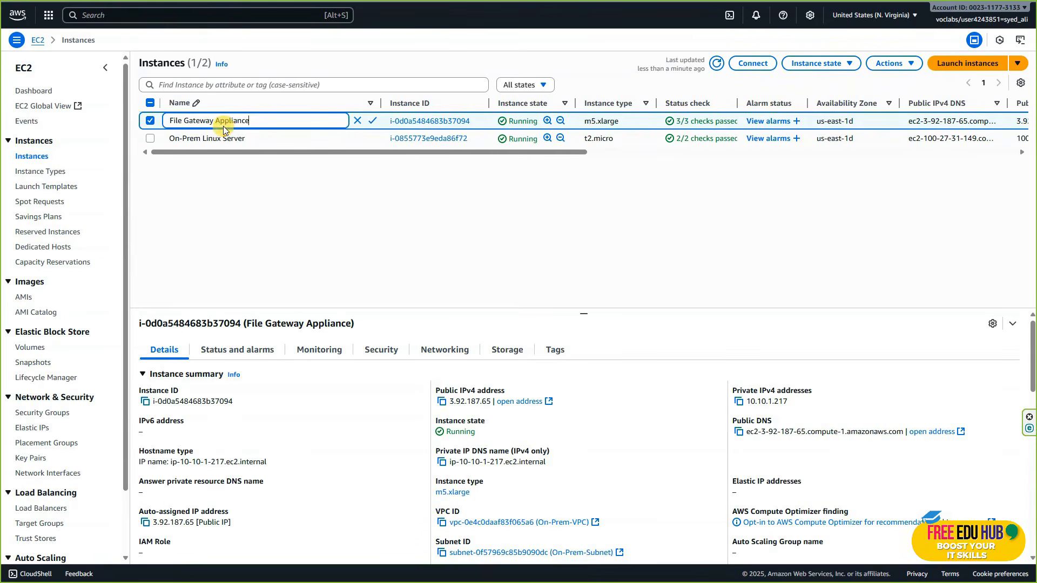
{"action": "left_click", "coordinate": [441, 402]}
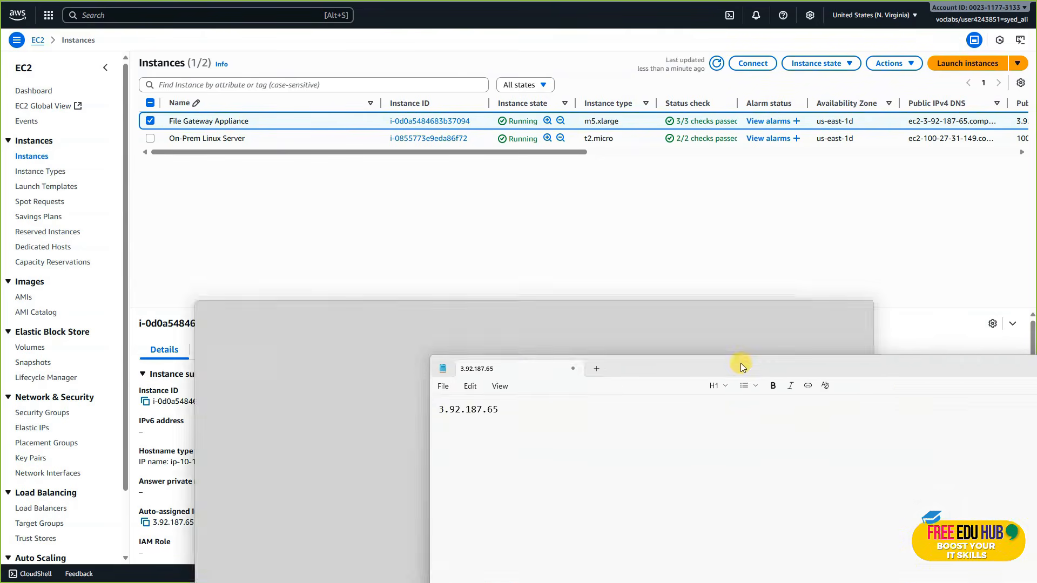
{"action": "left_click_drag", "start_coordinate": [604, 370], "coordinate": [569, 225]}
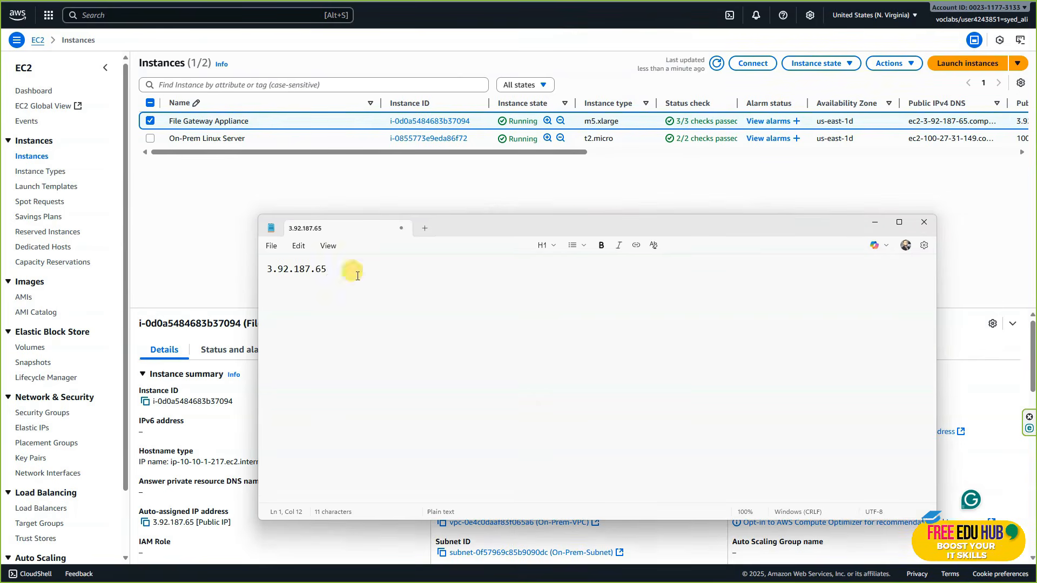
Label the noted address with "Instance IPv4" in front of it and move the note out of the way.
{"action": "left_click", "coordinate": [269, 268]}
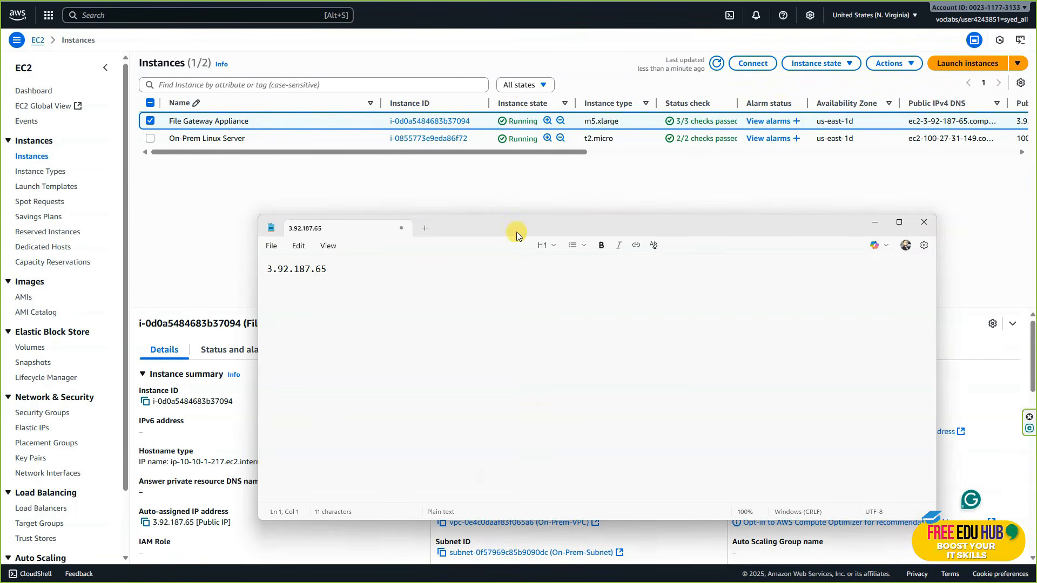
{"action": "type", "text": "Instance"}
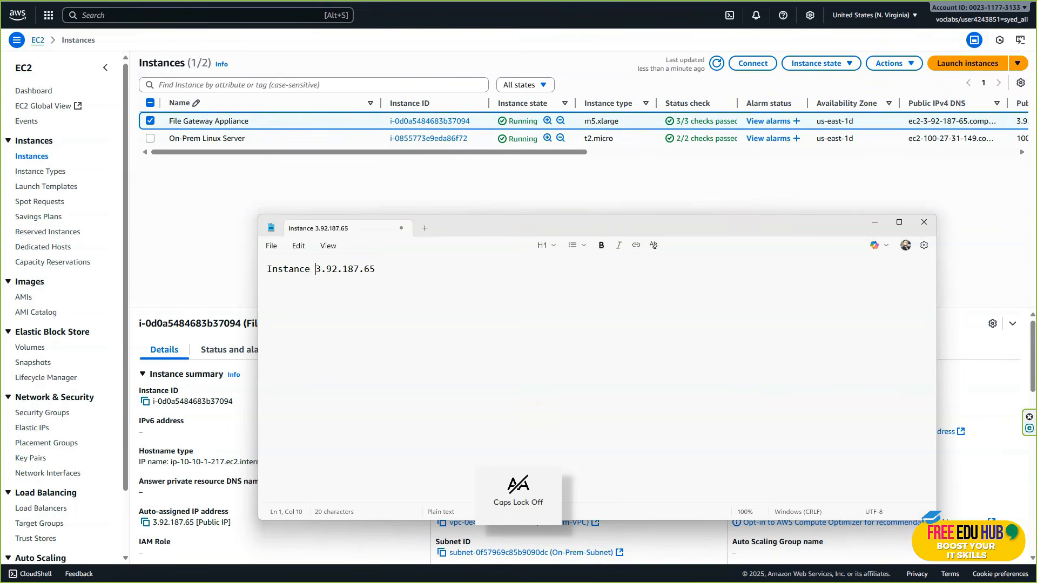
{"action": "key", "text": "Caps_Lock"}
{"action": "type", "text": "IP v"}
{"action": "key", "text": "BackSpace"}
{"action": "key", "text": "BackSpace"}
{"action": "type", "text": "v4"}
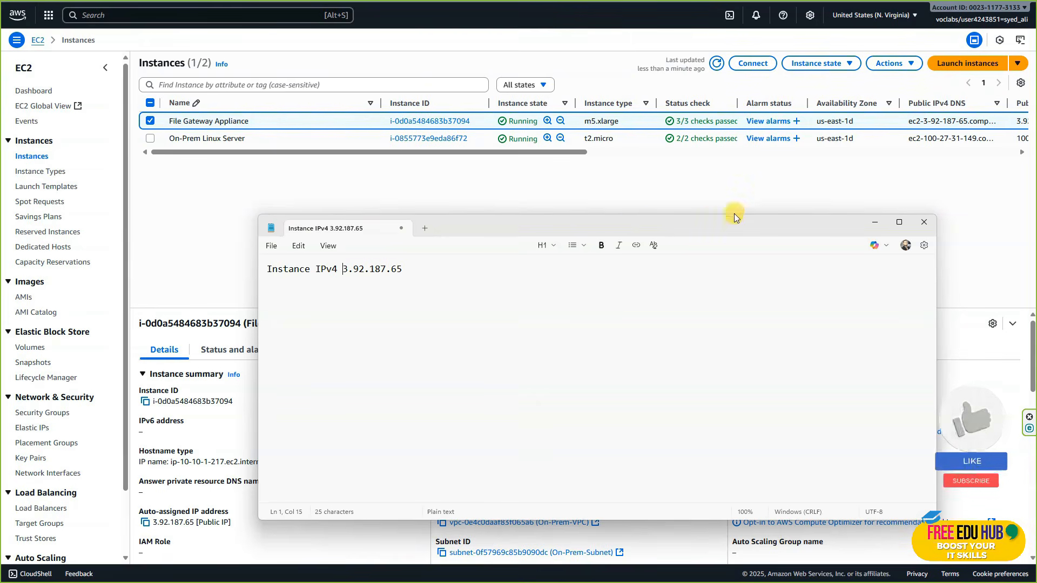
{"action": "left_click_drag", "start_coordinate": [656, 223], "coordinate": [0, 209]}
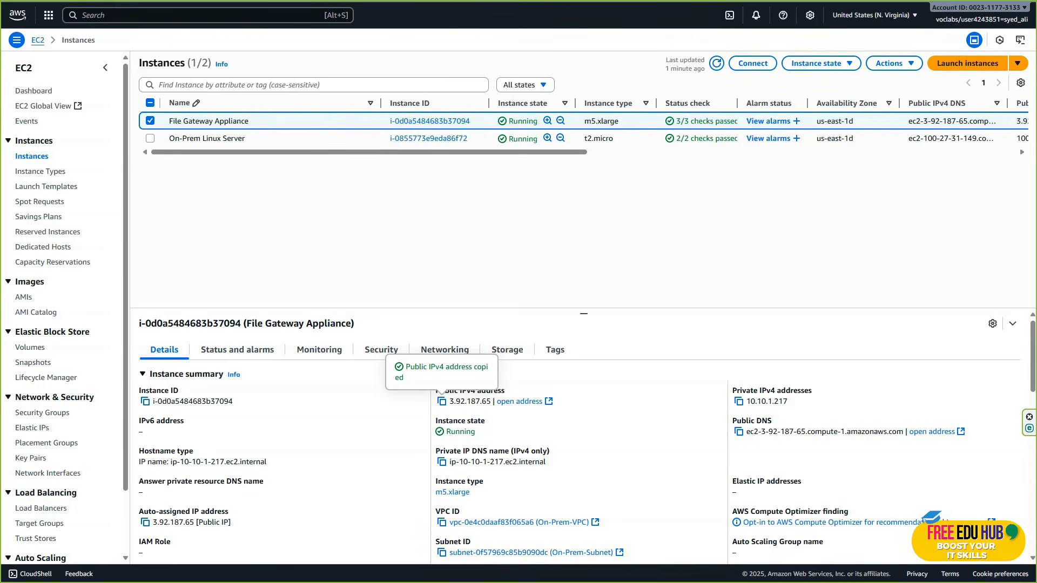
Return to the Storage Gateway setup, proceed to Connect to AWS, and enter 3.92.187.65 as the gateway's IP address.
{"action": "key", "text": "ctrl+Tab"}
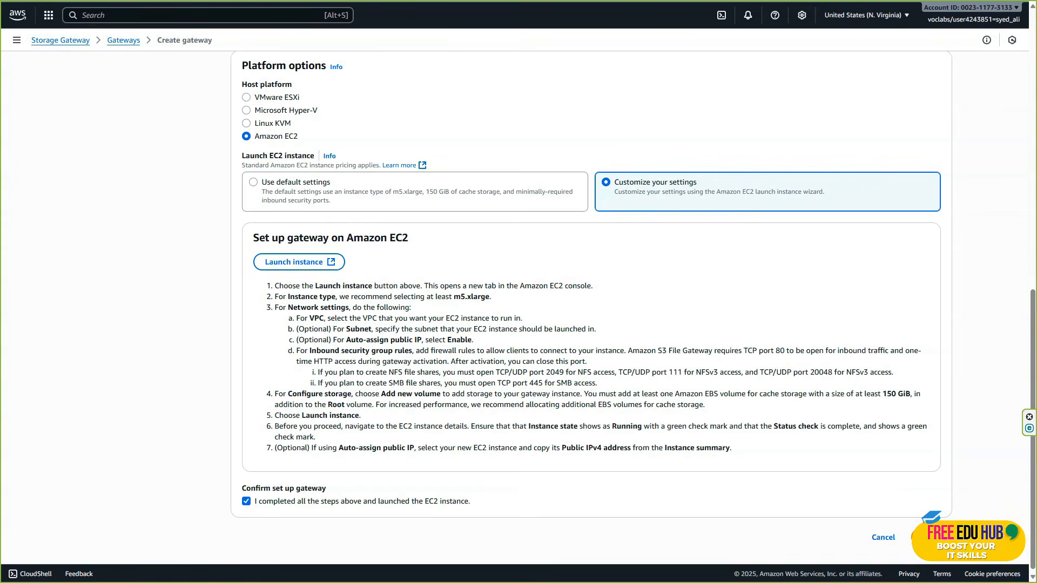
{"action": "left_click", "coordinate": [937, 538]}
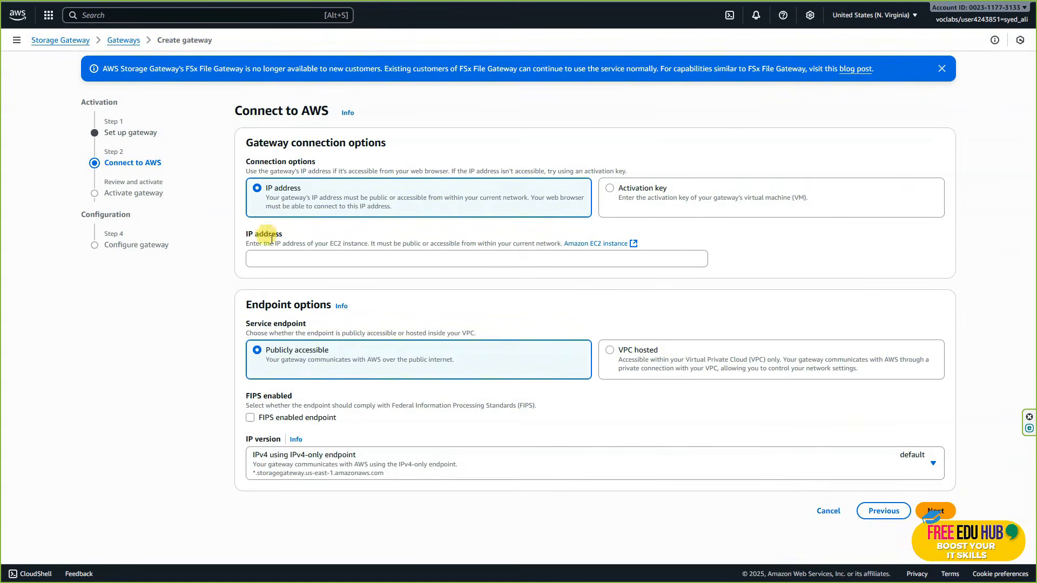
{"action": "left_click", "coordinate": [309, 259]}
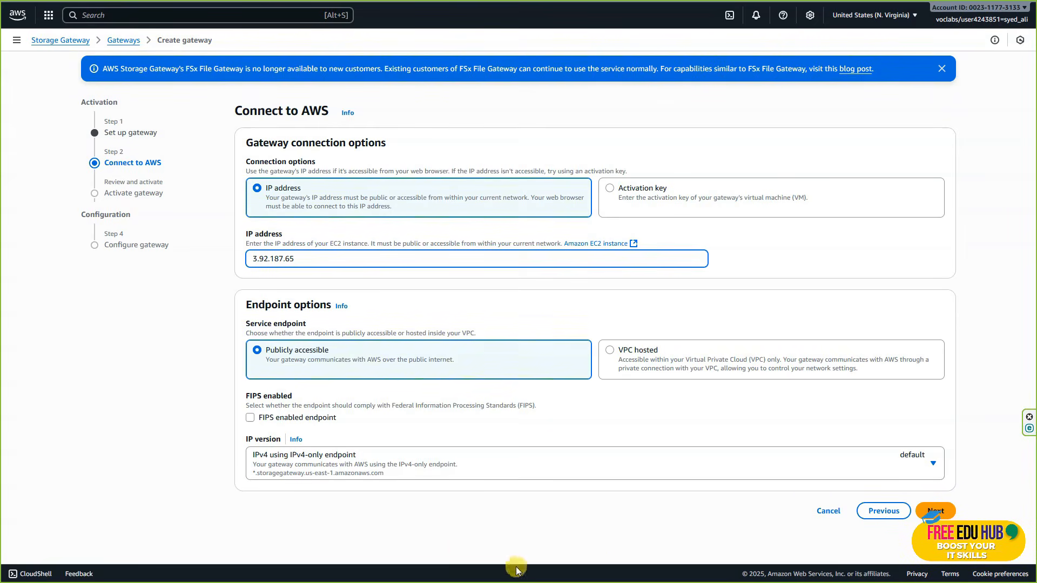
Keep the publicly accessible service endpoint with IPv4 using IPv4-only endpoint, and activate the gateway.
{"action": "left_click", "coordinate": [866, 469]}
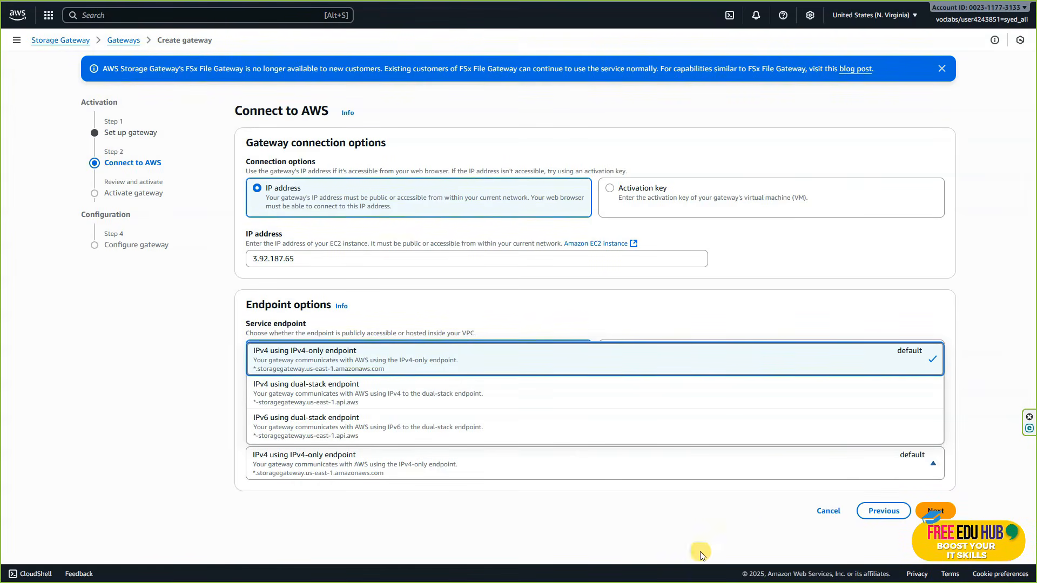
{"action": "left_click", "coordinate": [690, 527]}
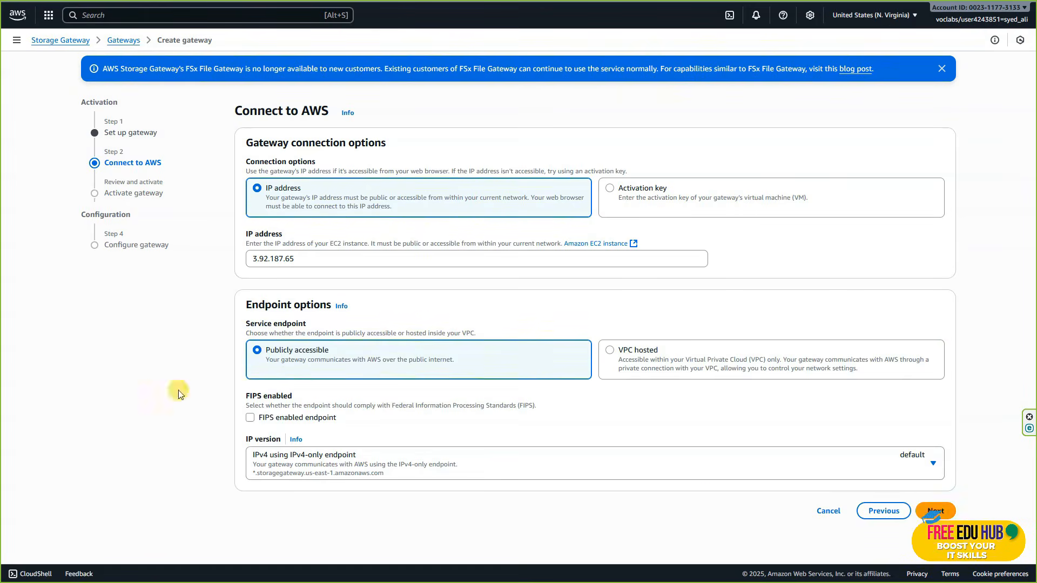
{"action": "left_click", "coordinate": [935, 511]}
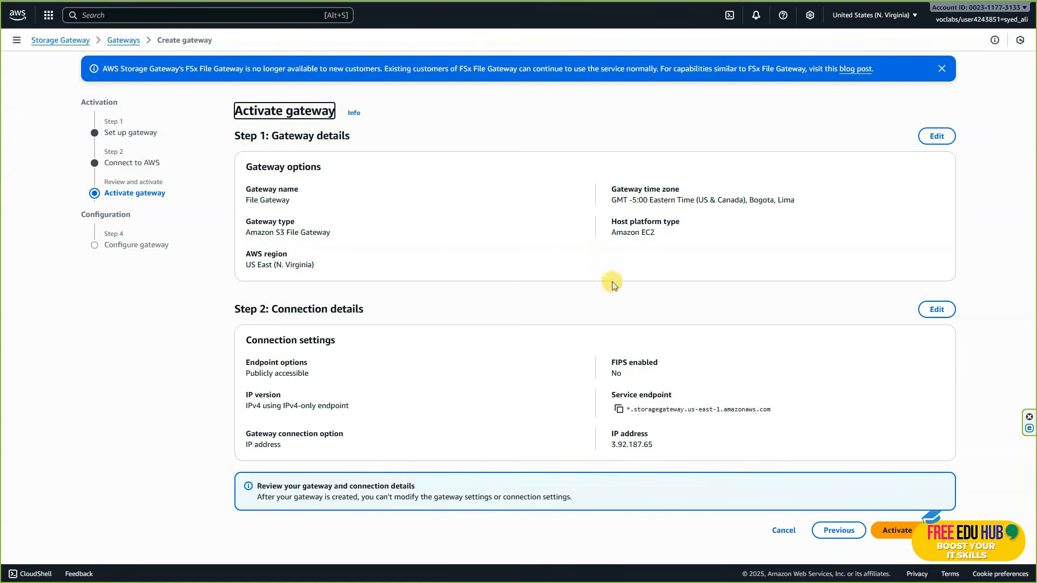
{"action": "left_click", "coordinate": [903, 535]}
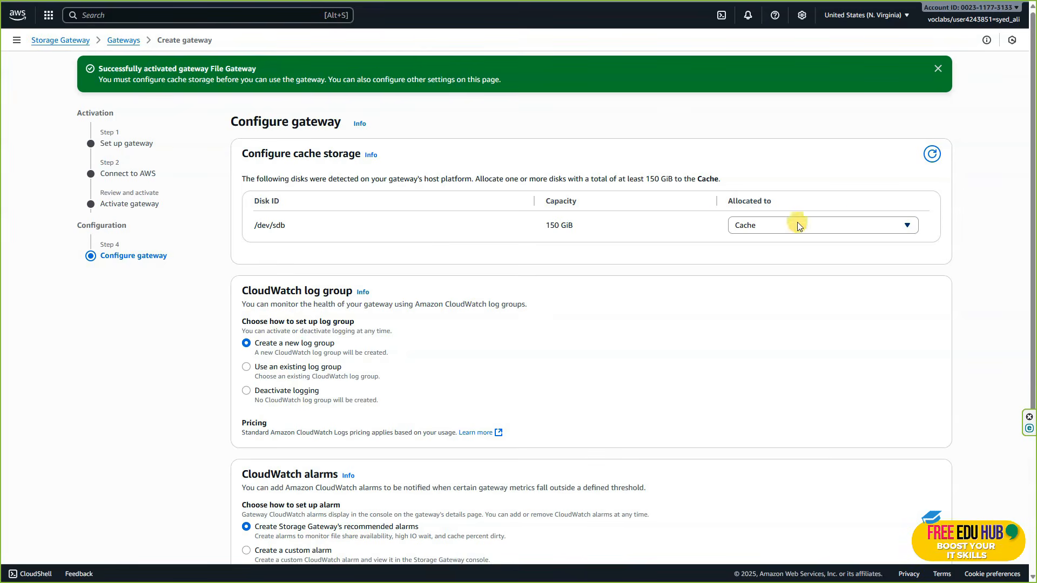
Configure the gateway with CloudWatch logging deactivated and no alarm, and open the details of File Gateway.
{"action": "scroll", "coordinate": [746, 265], "scroll_direction": "down", "scroll_amount": 4}
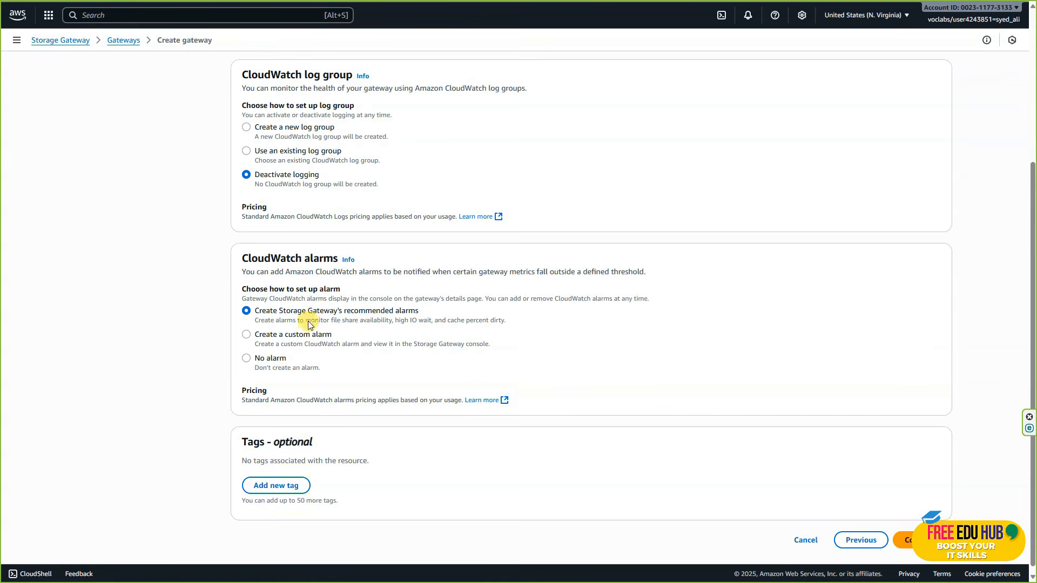
{"action": "left_click", "coordinate": [244, 359]}
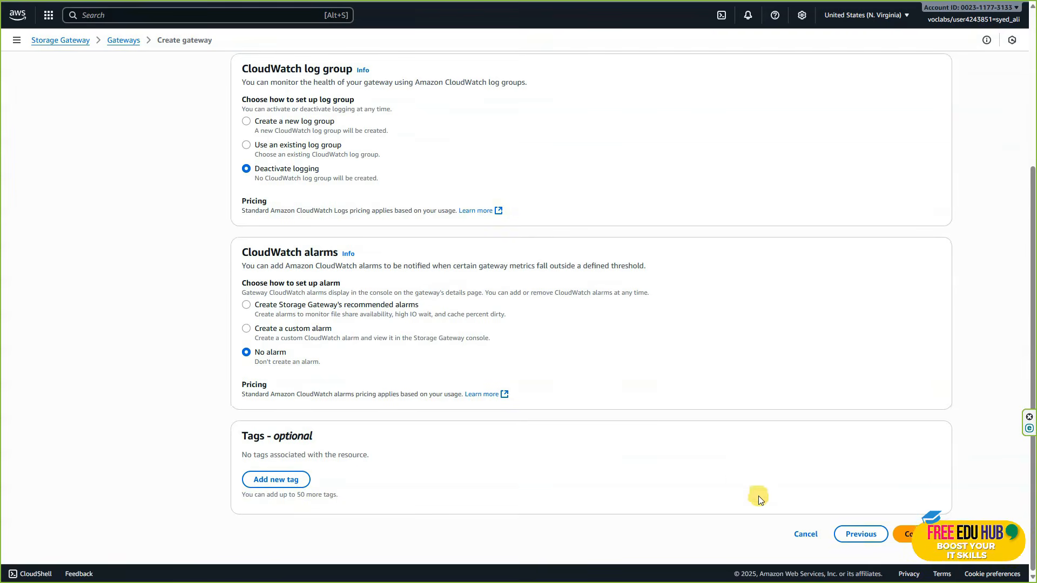
{"action": "left_click", "coordinate": [902, 536]}
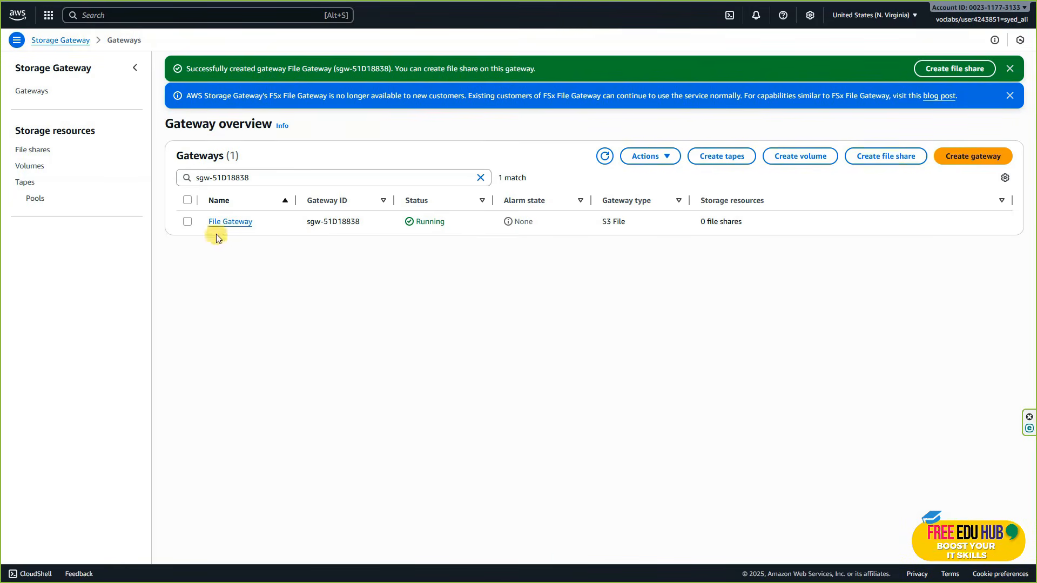
{"action": "left_click", "coordinate": [231, 222]}
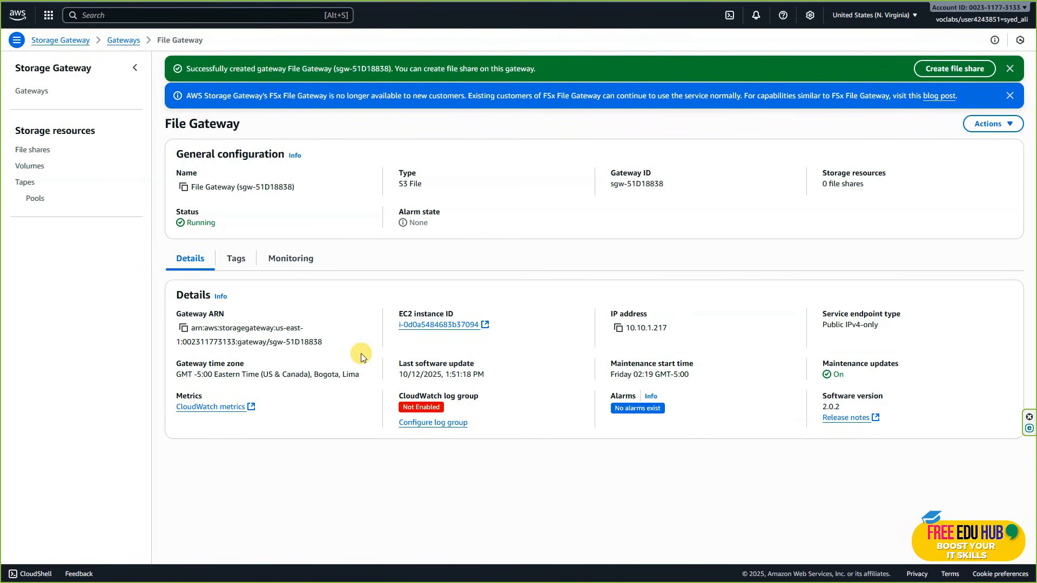
Start a file share on File Gateway with S3 bucket mod16-bkt01-ohio and the NFS protocol, and proceed to customize its configuration.
{"action": "left_click", "coordinate": [949, 69]}
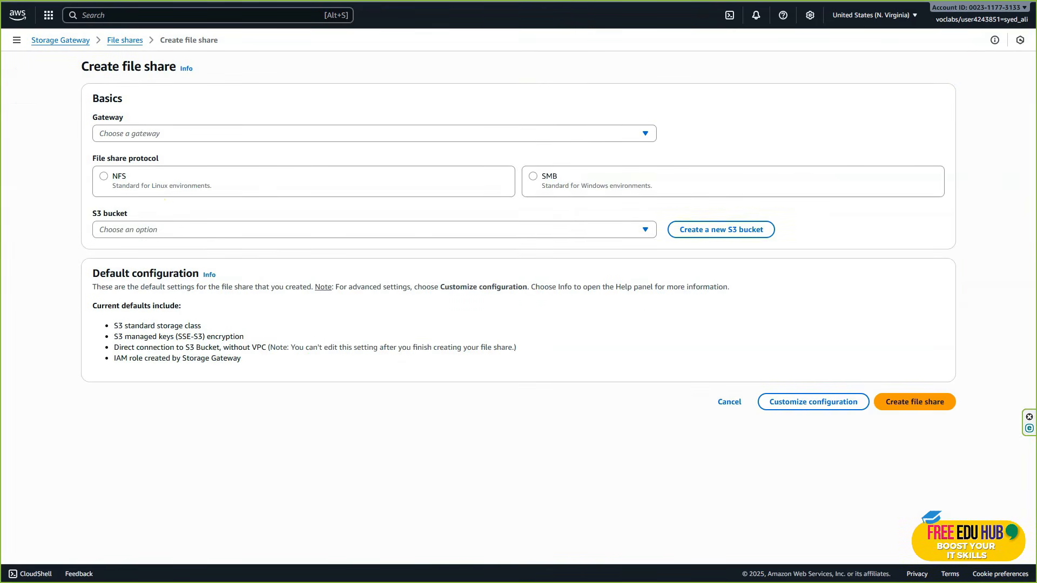
{"action": "left_click", "coordinate": [164, 132]}
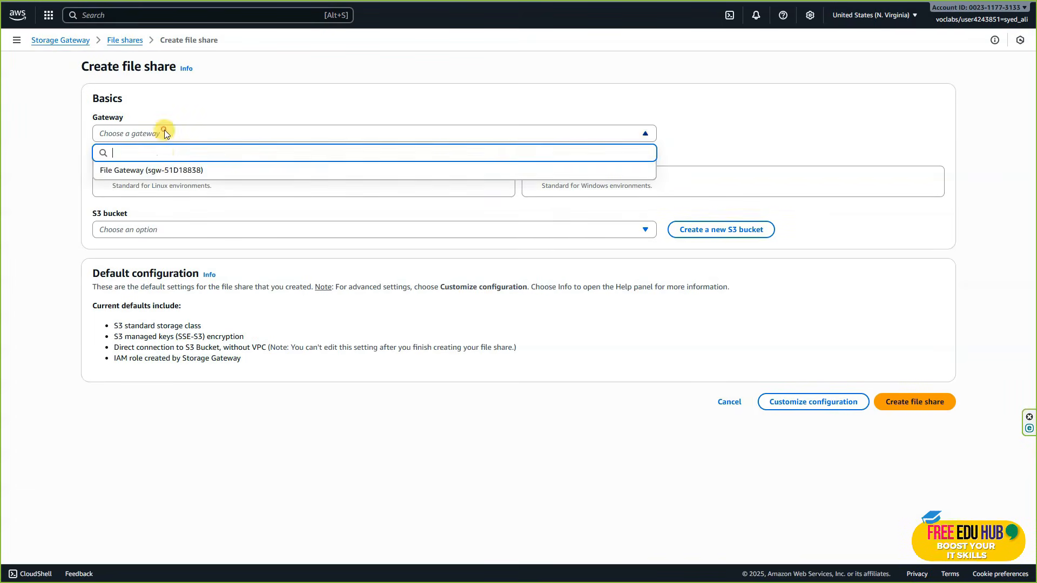
{"action": "left_click", "coordinate": [174, 170]}
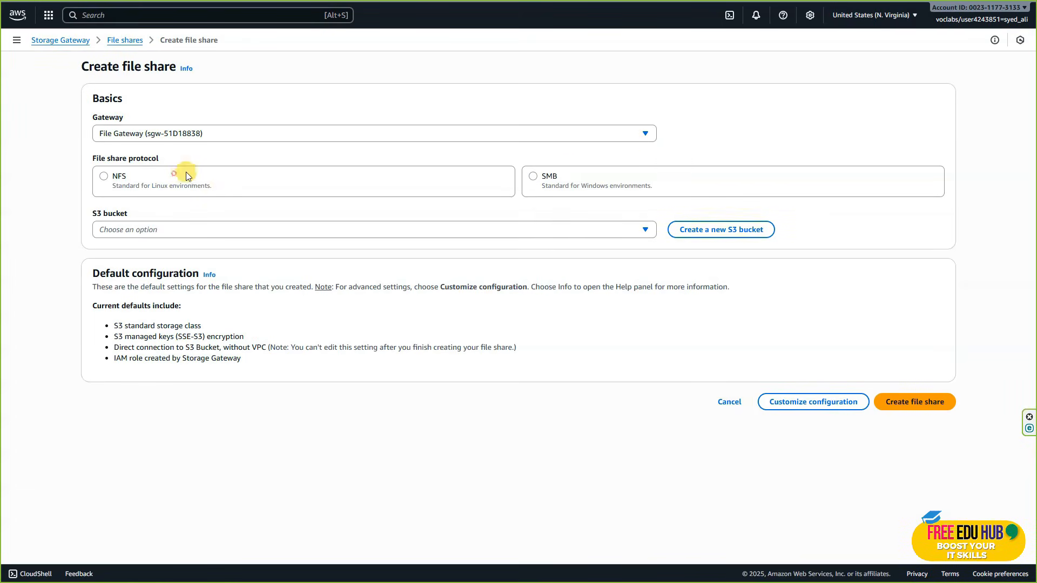
{"action": "left_click", "coordinate": [181, 229]}
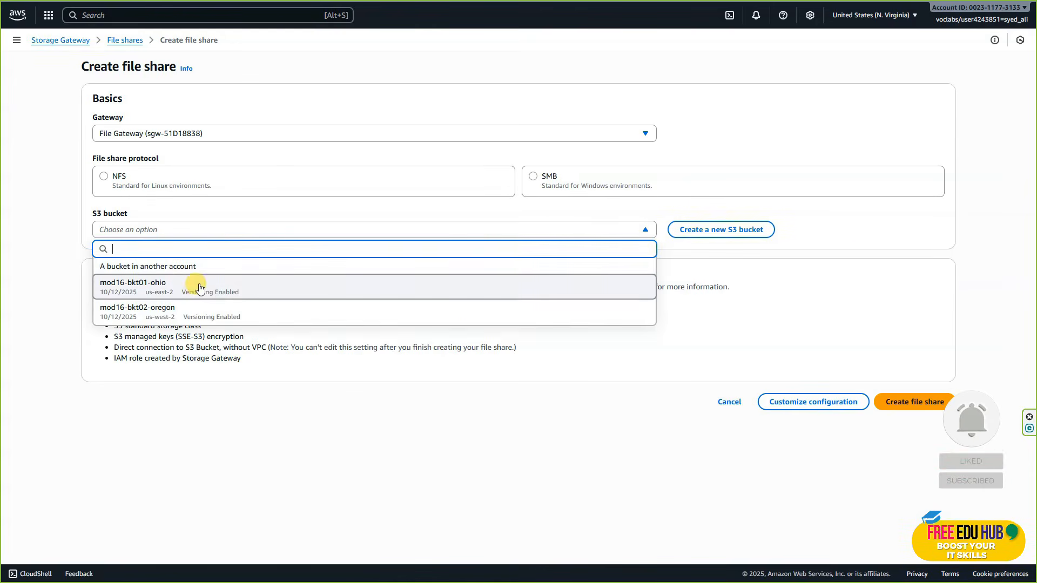
{"action": "left_click", "coordinate": [200, 288]}
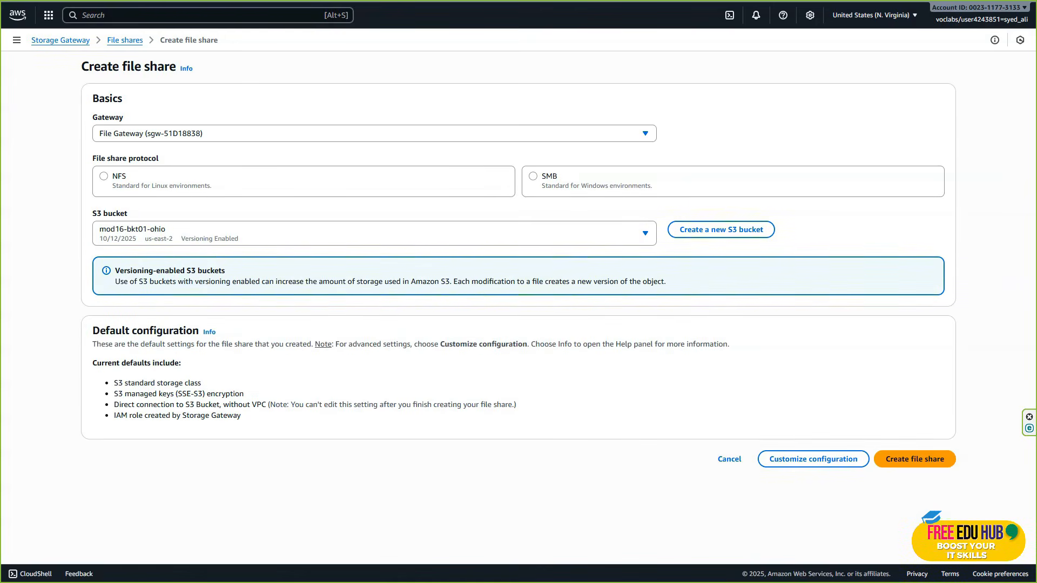
{"action": "left_click", "coordinate": [97, 179]}
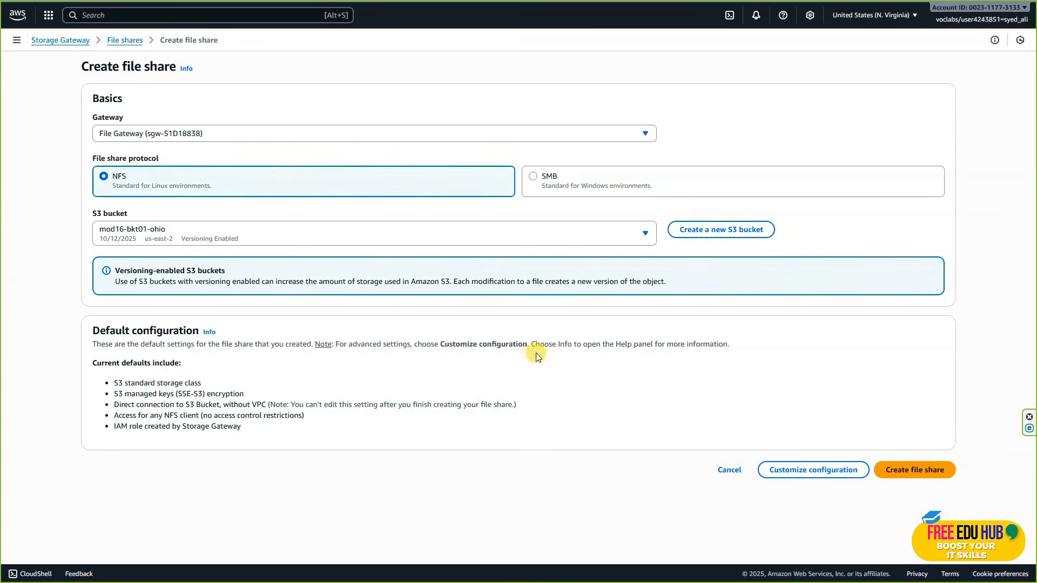
{"action": "left_click", "coordinate": [832, 470]}
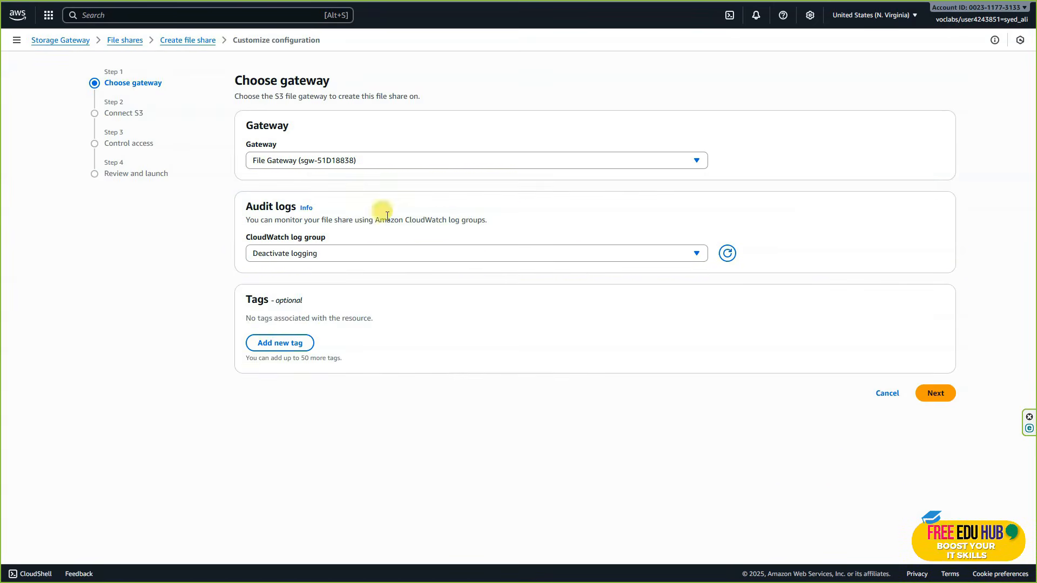
Keep File Gateway as the gateway with the CloudWatch log group on Deactivate logging, and proceed to Connect S3.
{"action": "left_click", "coordinate": [357, 162]}
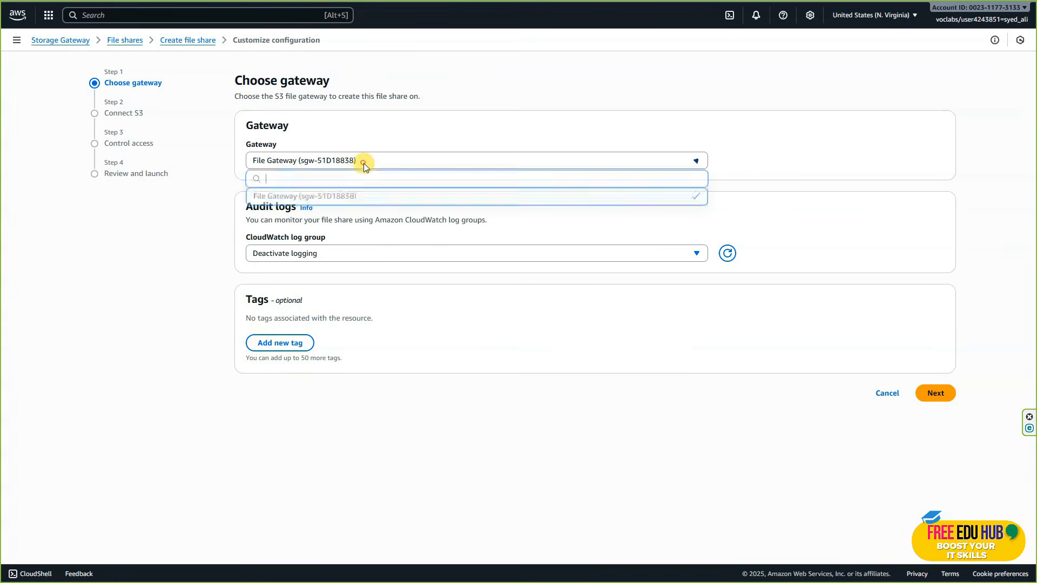
{"action": "left_click", "coordinate": [350, 199]}
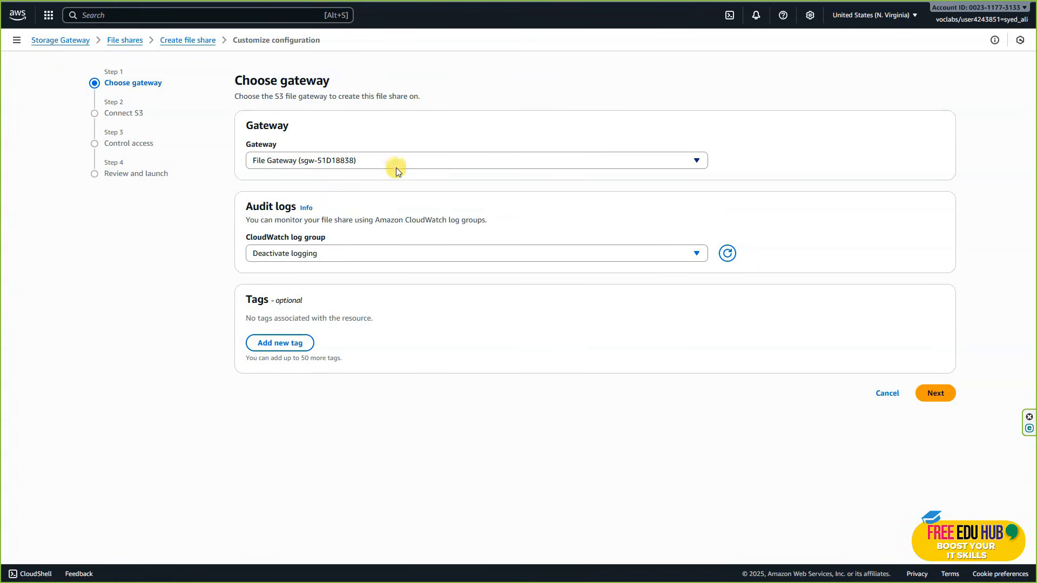
{"action": "left_click", "coordinate": [394, 254]}
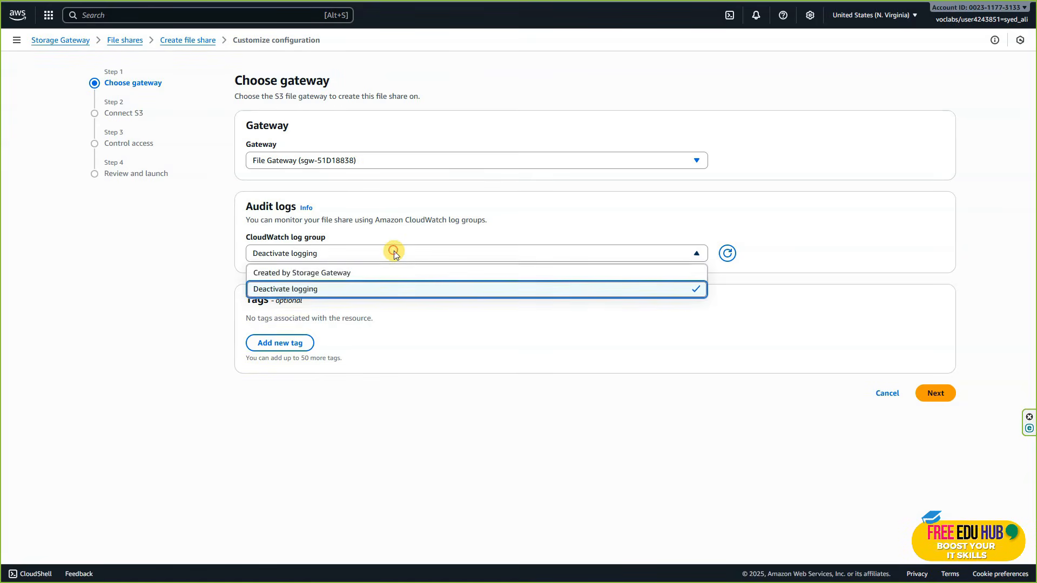
{"action": "left_click", "coordinate": [410, 230]}
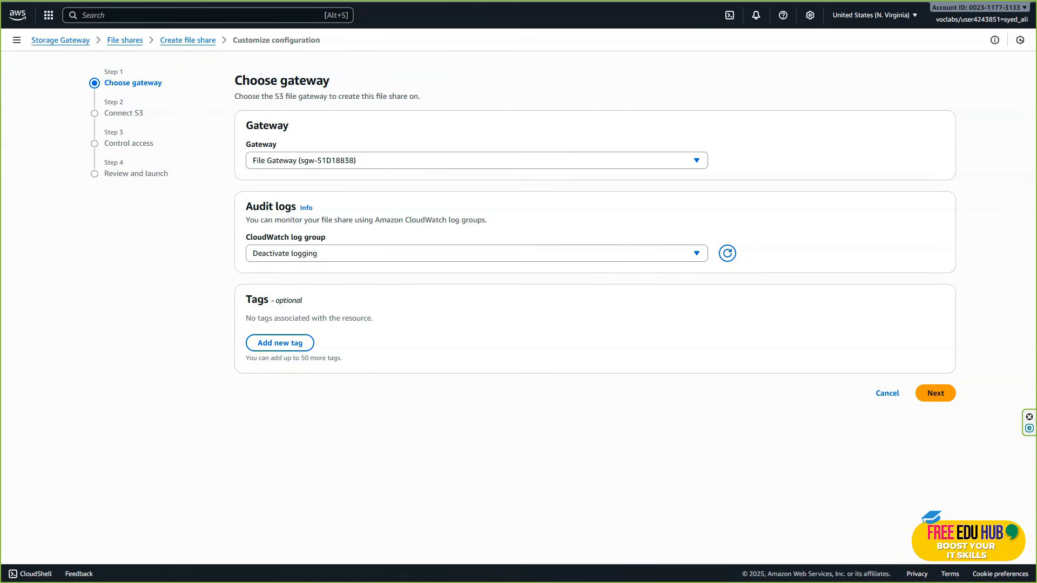
{"action": "left_click", "coordinate": [930, 393]}
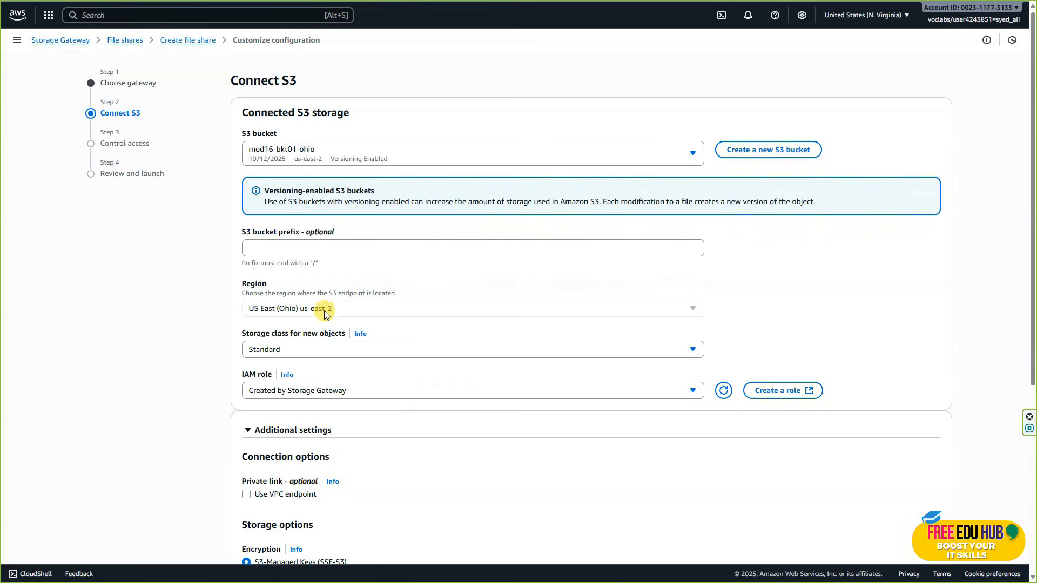
Keep Standard as the storage class for new objects and review the encryption, MIME type and file share name settings.
{"action": "left_click", "coordinate": [289, 348]}
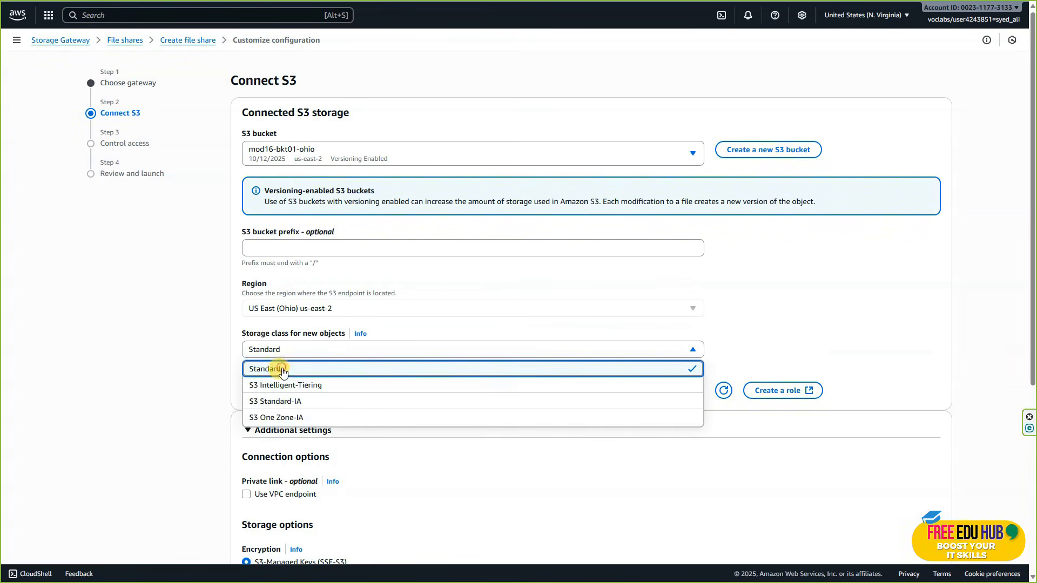
{"action": "left_click", "coordinate": [282, 371]}
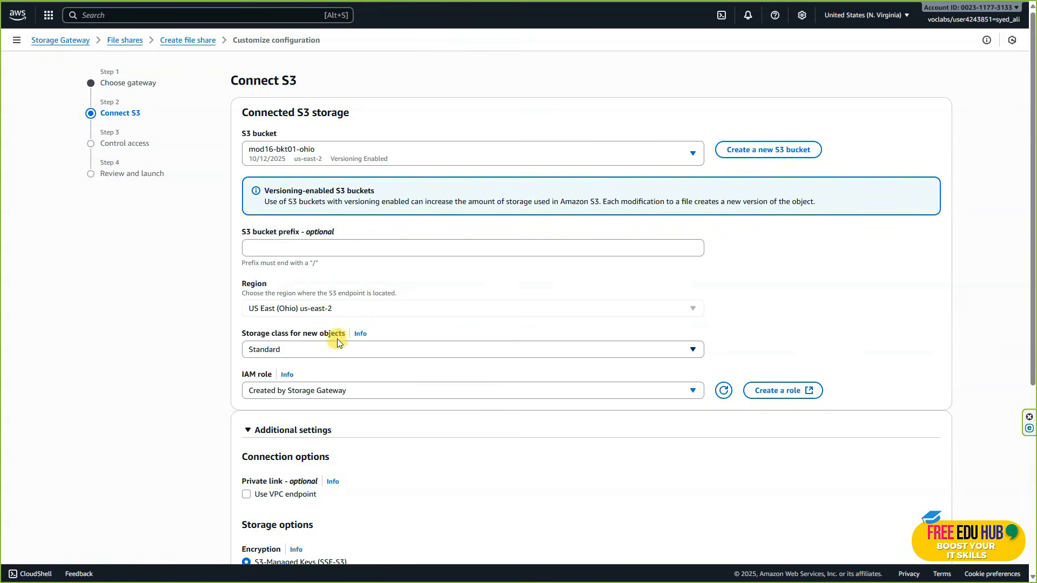
{"action": "scroll", "coordinate": [349, 333], "scroll_direction": "down", "scroll_amount": 5}
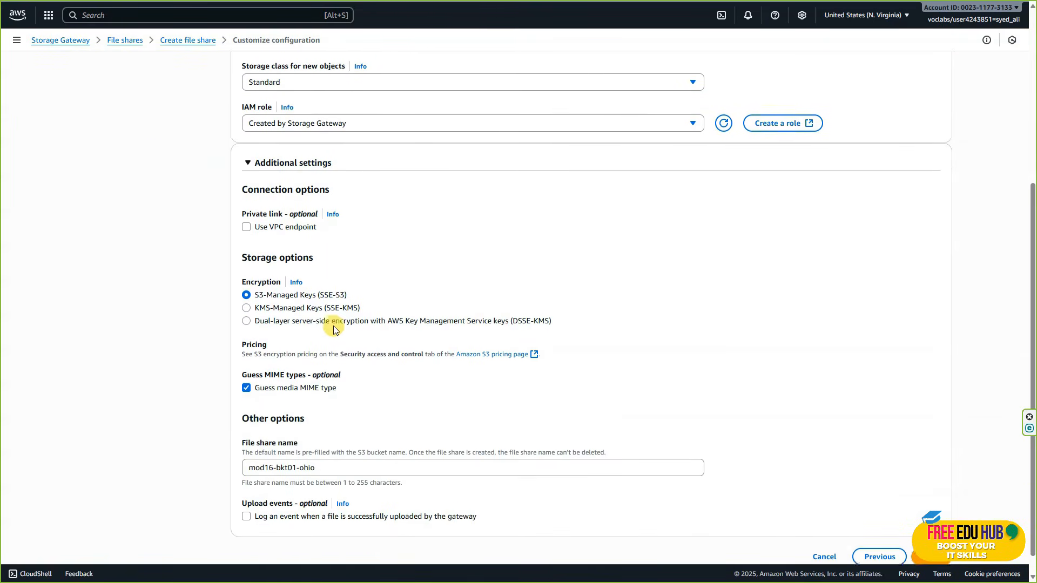
Switch to the lab instructions, open the AWS details, and copy the FgwIamPolicyARN value.
{"action": "key", "text": "ctrl+shift+Tab"}
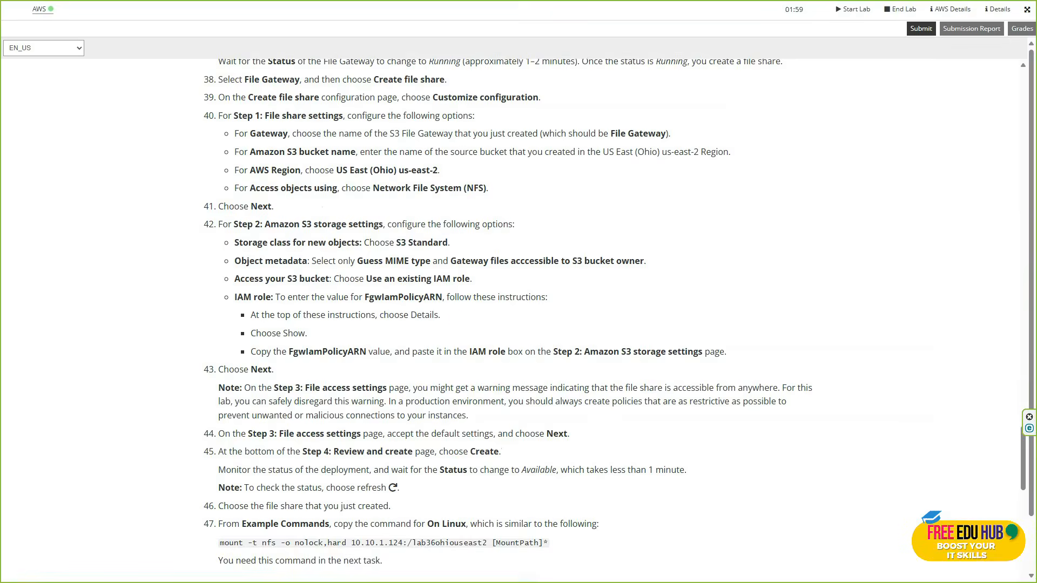
{"action": "scroll", "coordinate": [519, 329], "scroll_direction": "down", "scroll_amount": 1}
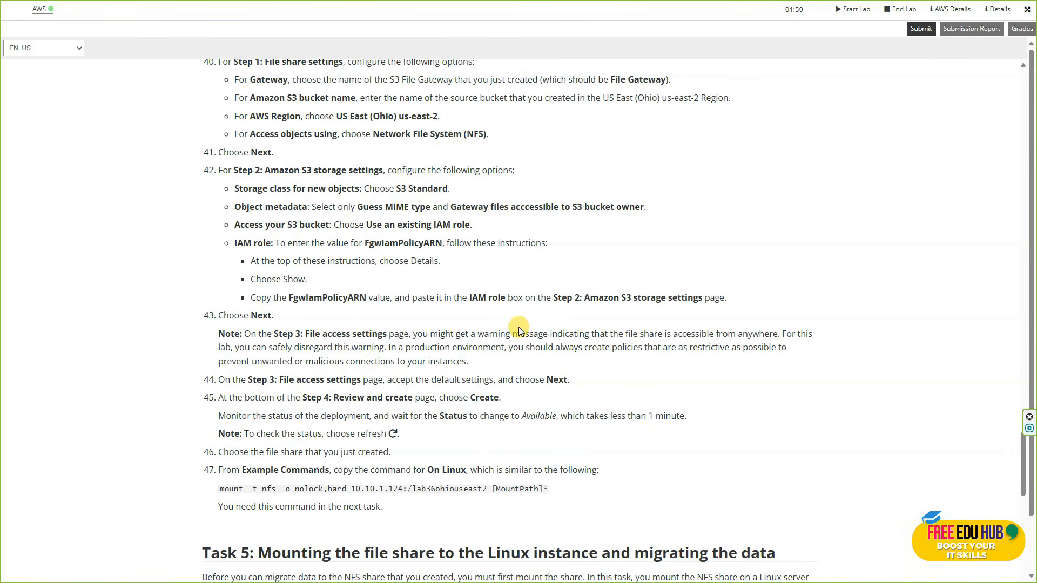
{"action": "scroll", "coordinate": [519, 330], "scroll_direction": "down", "scroll_amount": 1}
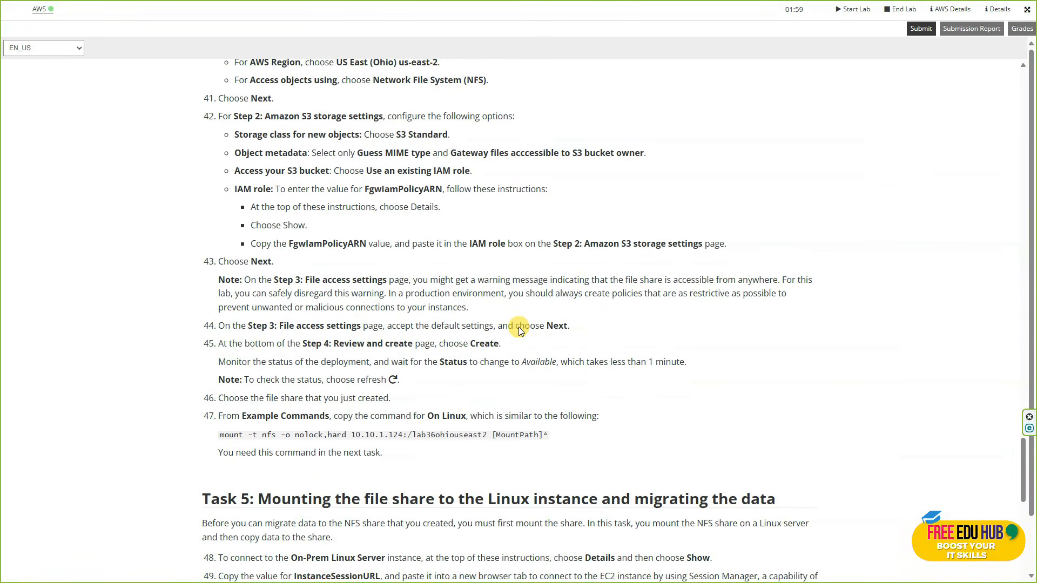
{"action": "left_click", "coordinate": [950, 10]}
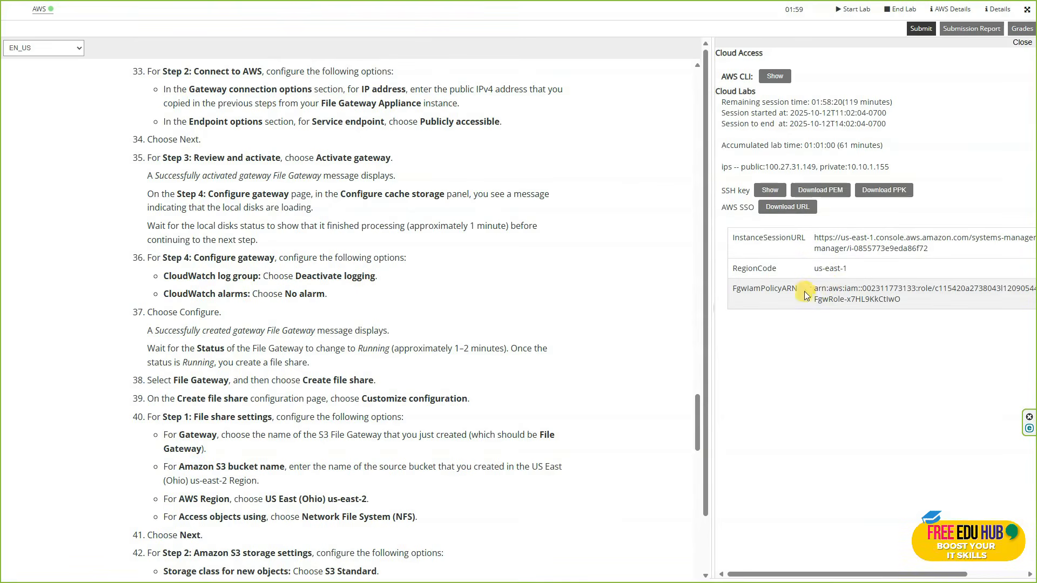
{"action": "left_click_drag", "start_coordinate": [813, 288], "coordinate": [926, 302]}
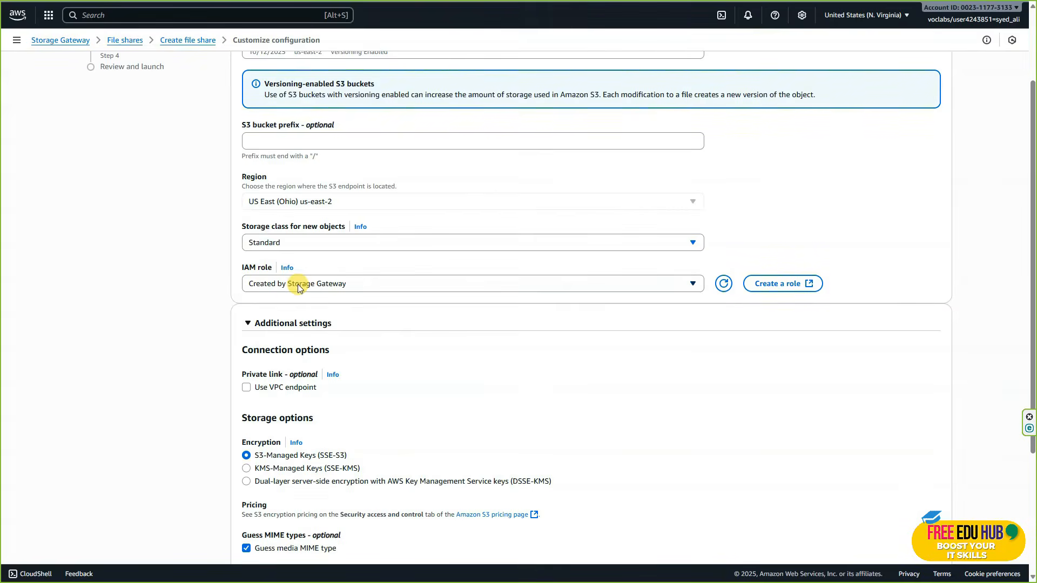
Choose the FgwRole matching the copied ARN as the file share's IAM role and proceed to Control access.
{"action": "left_click", "coordinate": [297, 283]}
{"action": "key", "text": "ctrl+v"}
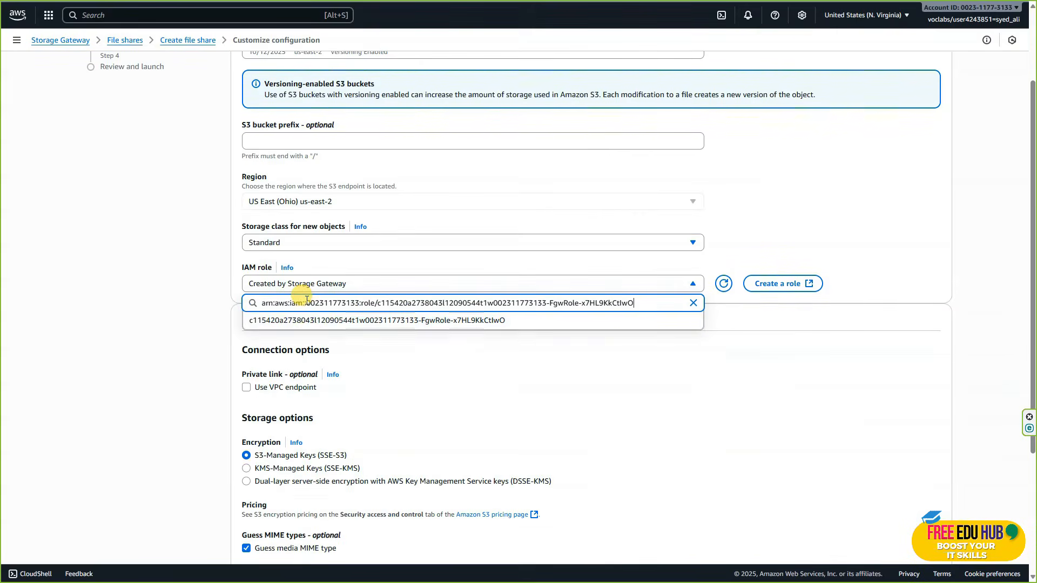
{"action": "left_click", "coordinate": [316, 323]}
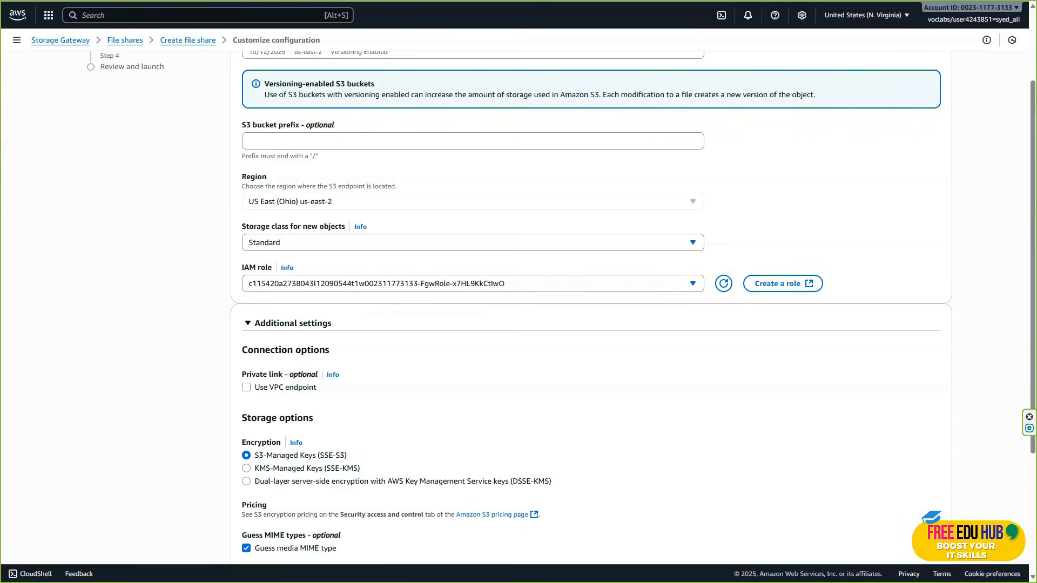
{"action": "scroll", "coordinate": [578, 338], "scroll_direction": "down", "scroll_amount": 3}
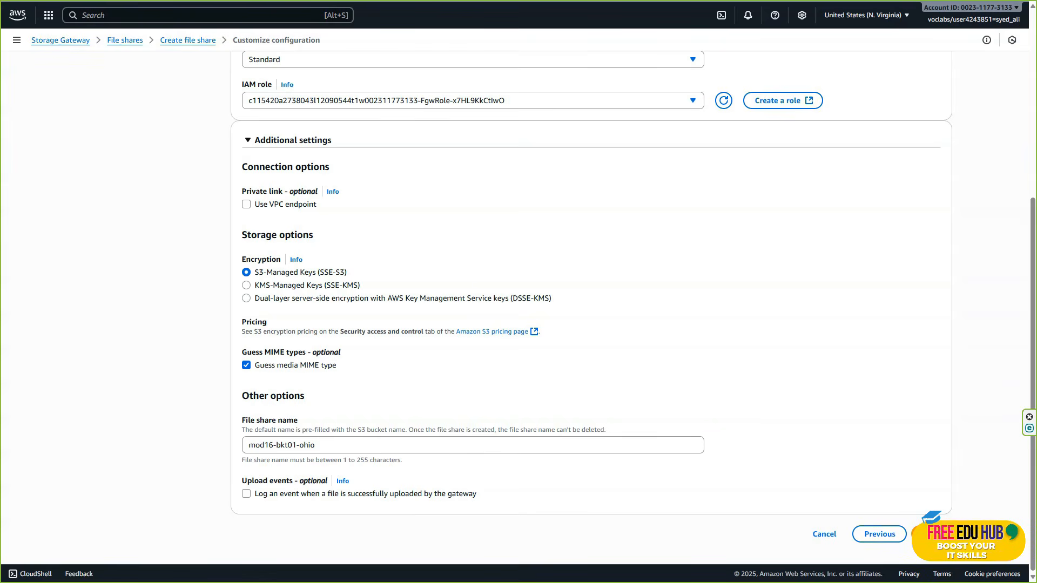
{"action": "left_click", "coordinate": [918, 526]}
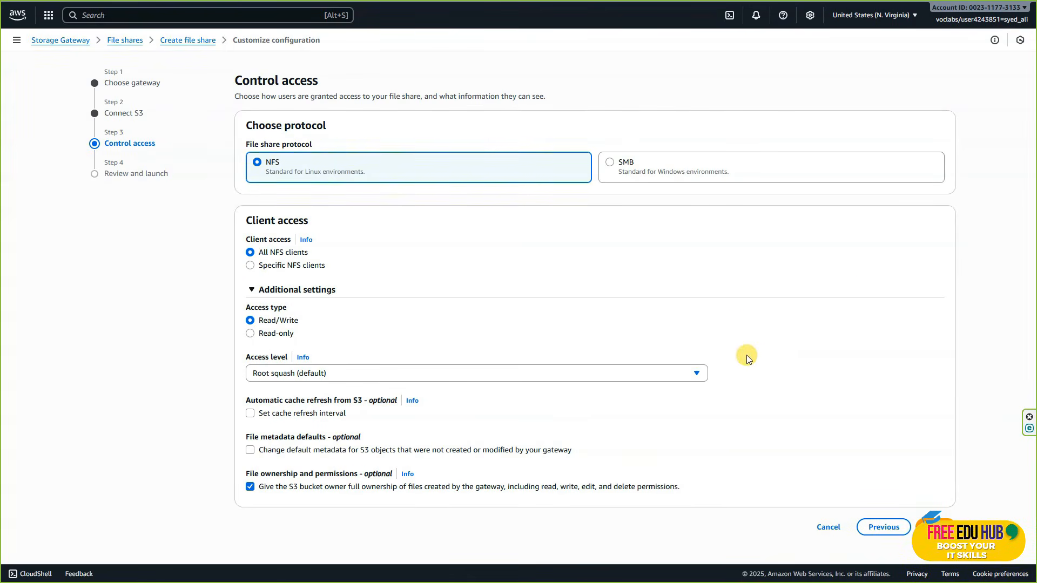
Accept the default NFS client access settings, review the configuration, and create the file share.
{"action": "left_click", "coordinate": [939, 527]}
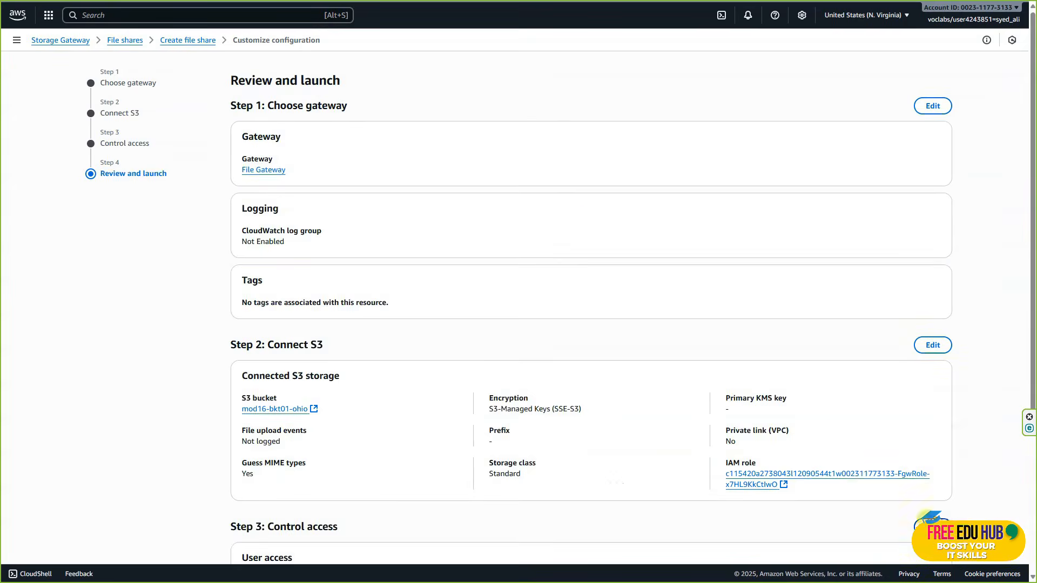
{"action": "scroll", "coordinate": [548, 251], "scroll_direction": "down", "scroll_amount": 4}
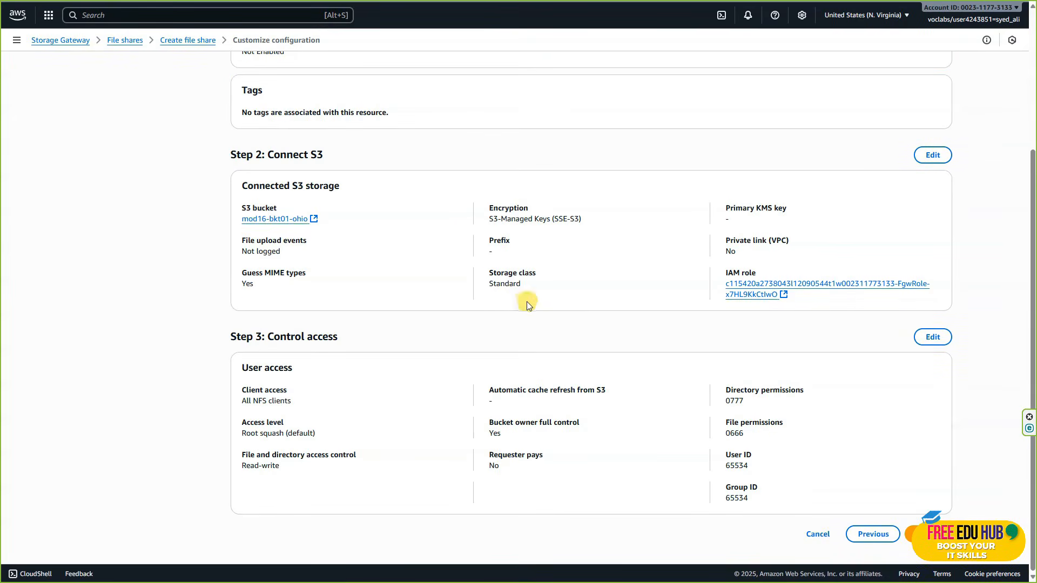
{"action": "left_click", "coordinate": [939, 534]}
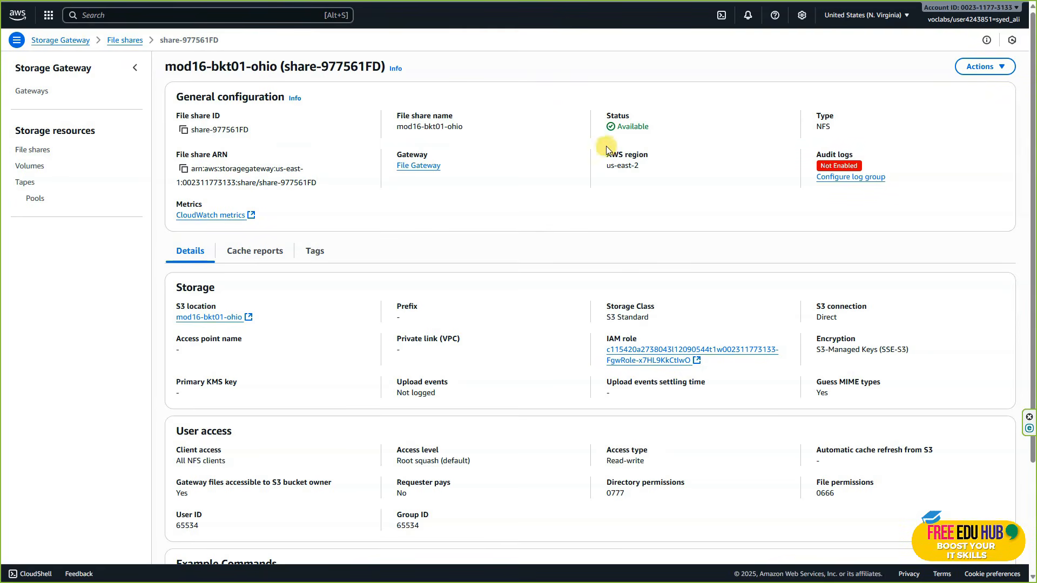
Check the new file share's status and copy its Linux mount command from the example commands.
{"action": "left_click_drag", "start_coordinate": [634, 127], "coordinate": [615, 128]}
{"action": "left_click", "coordinate": [683, 143]}
{"action": "scroll", "coordinate": [718, 329], "scroll_direction": "down", "scroll_amount": 3}
{"action": "left_click", "coordinate": [912, 461]}
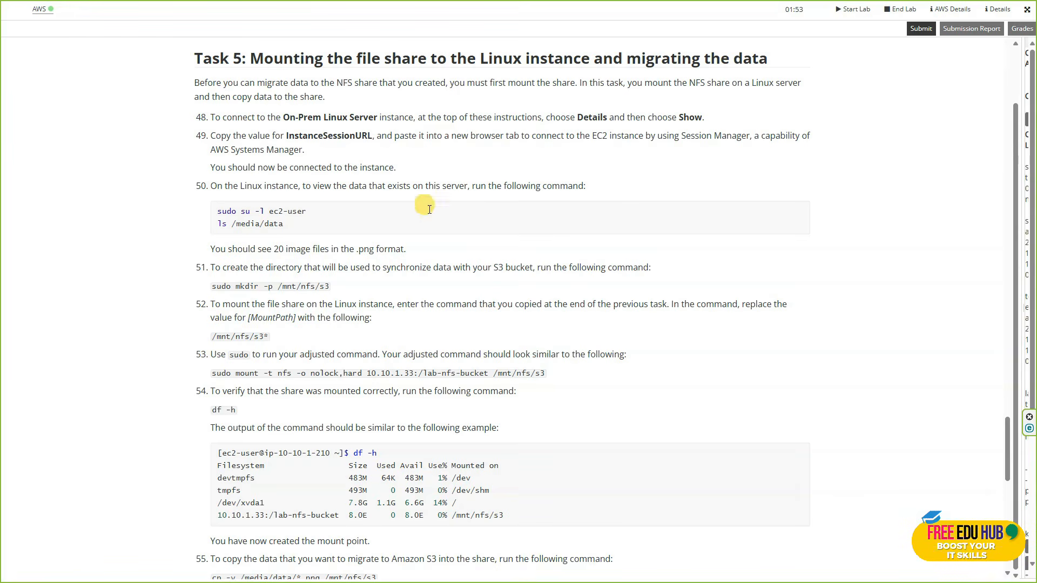
Copy the lab commands "sudo su -l ec2-user" and "ls /media/data" into the Notepad note, and return to the lab instructions.
{"action": "left_click_drag", "start_coordinate": [299, 222], "coordinate": [215, 210]}
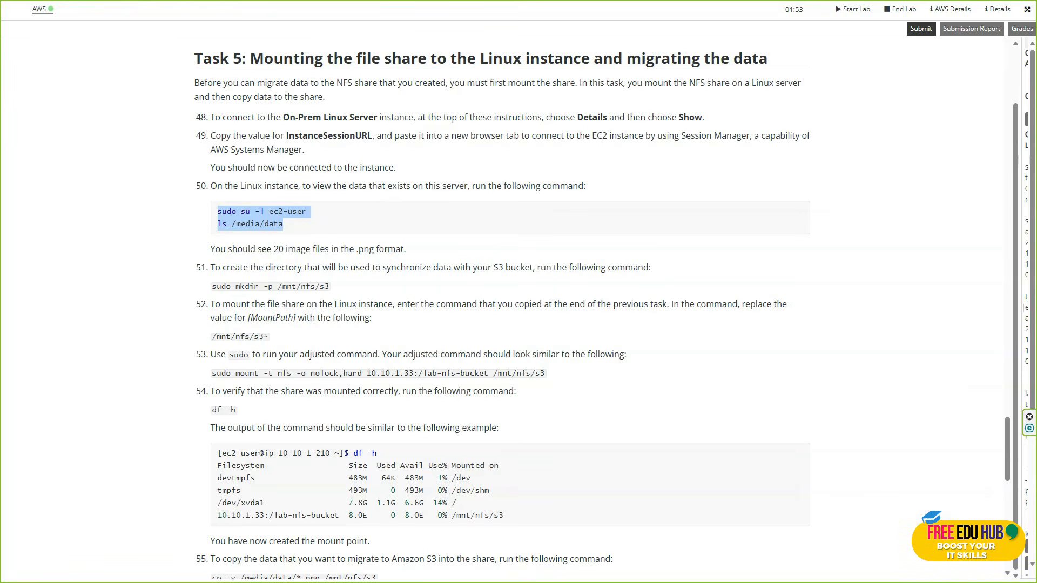
{"action": "key", "text": "alt+Tab"}
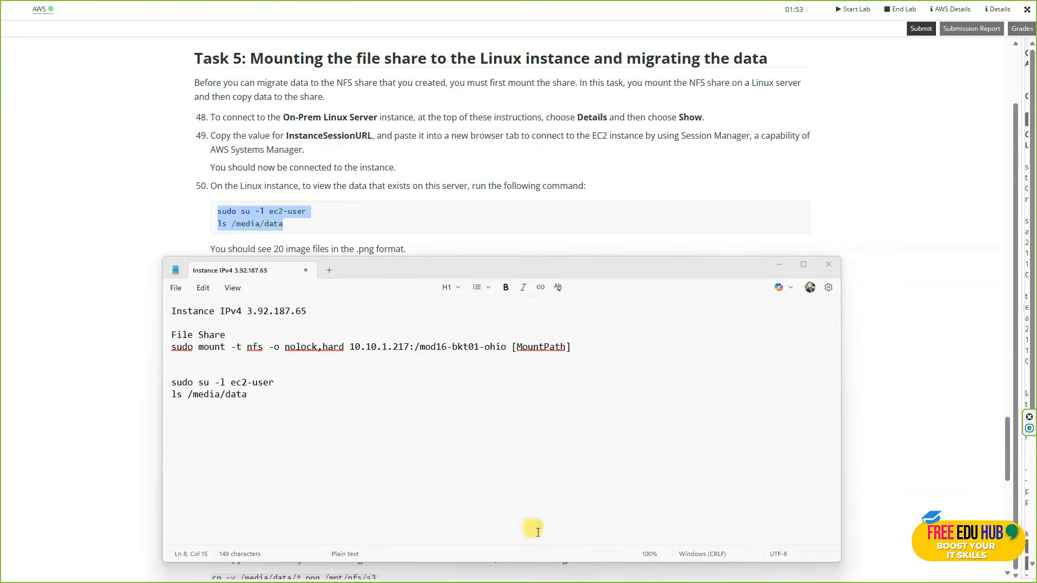
{"action": "key", "text": "alt+Tab"}
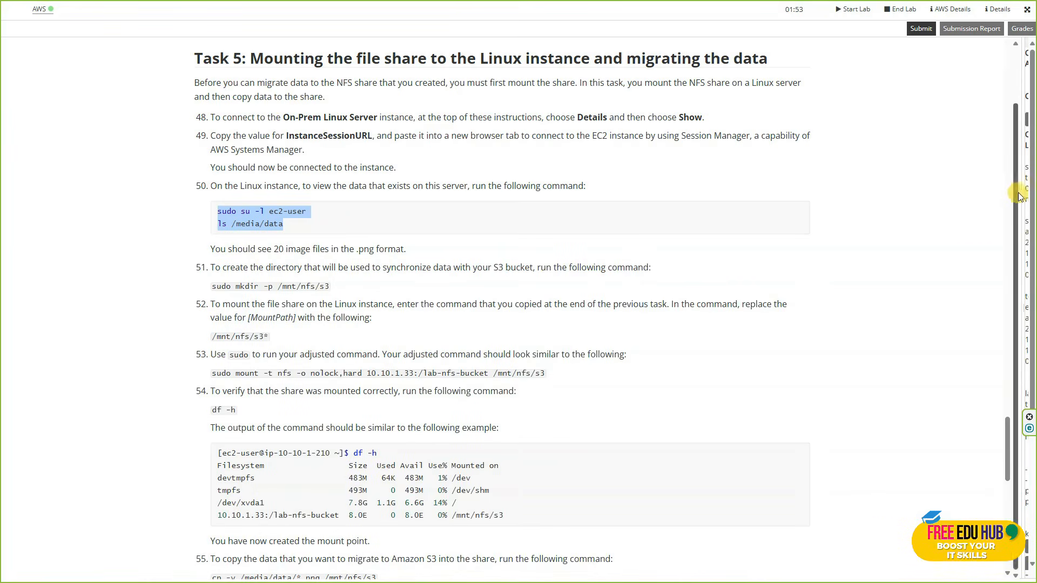
Copy the InstanceSessionURL, connect to the Linux instance in a browser session, and run "sudo su -l ec2-user" and "ls /media/data".
{"action": "left_click_drag", "start_coordinate": [1022, 195], "coordinate": [776, 202]}
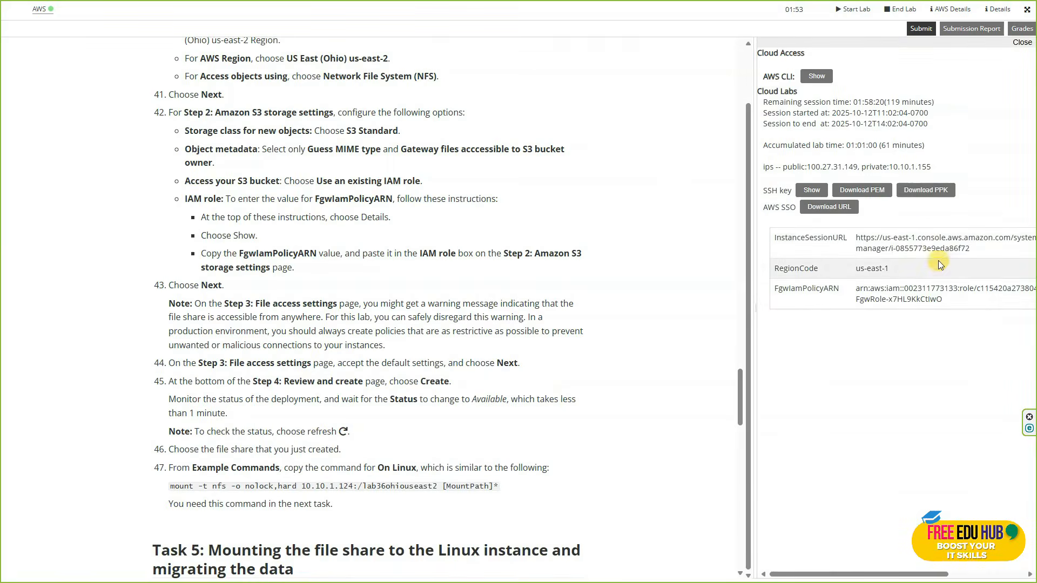
{"action": "left_click_drag", "start_coordinate": [991, 247], "coordinate": [850, 234]}
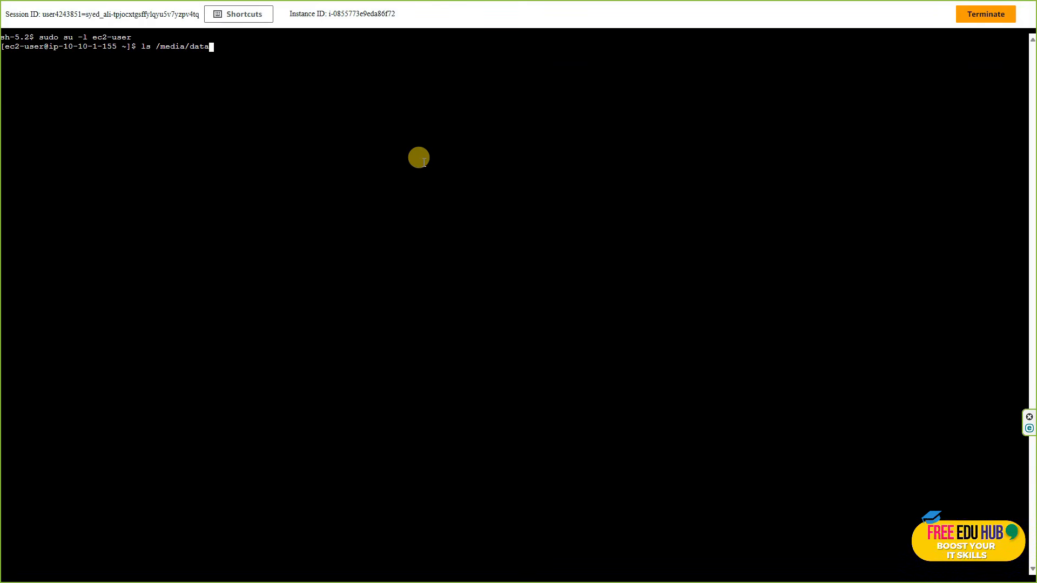
{"action": "key", "text": "Return"}
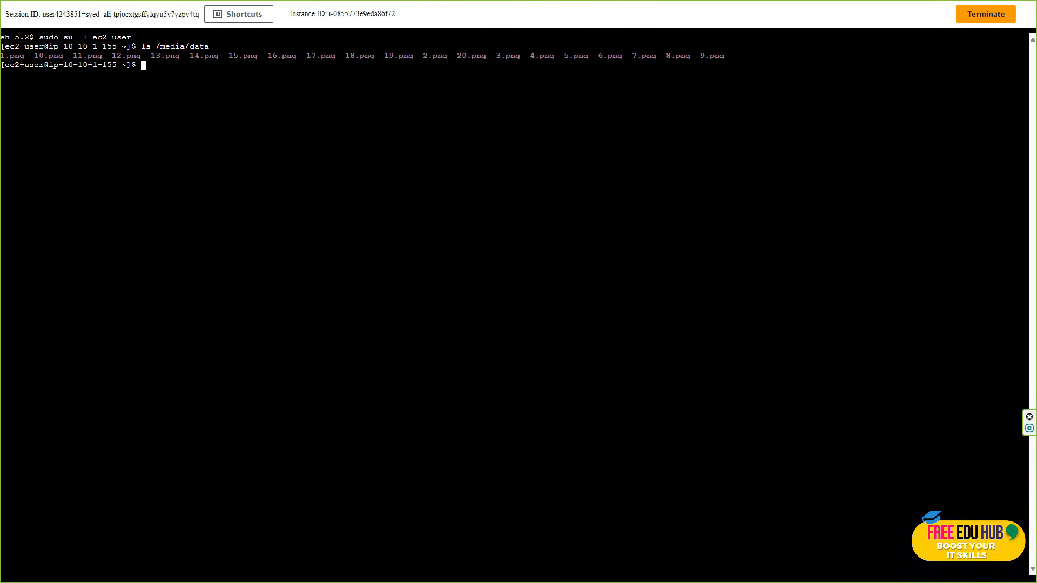
Create the sync directory on the Linux instance with "sudo mkdir -p /mnt/nfs/s3" and run "/mnt/nfs/s3*" at the prompt.
{"action": "key", "text": "ctrl+v"}
{"action": "key", "text": "Return"}
{"action": "key", "text": "ctrl+v"}
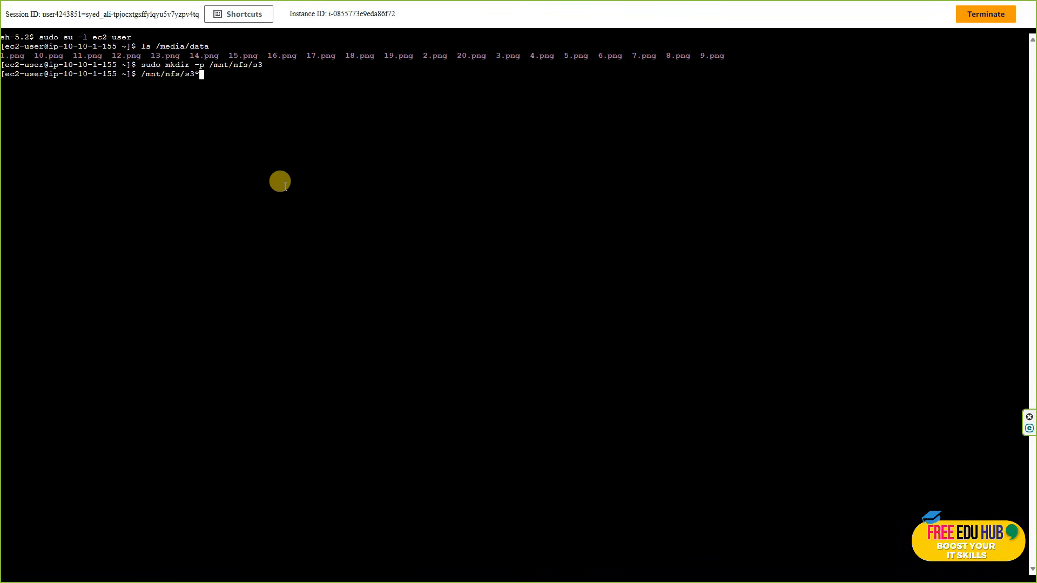
{"action": "key", "text": "Return"}
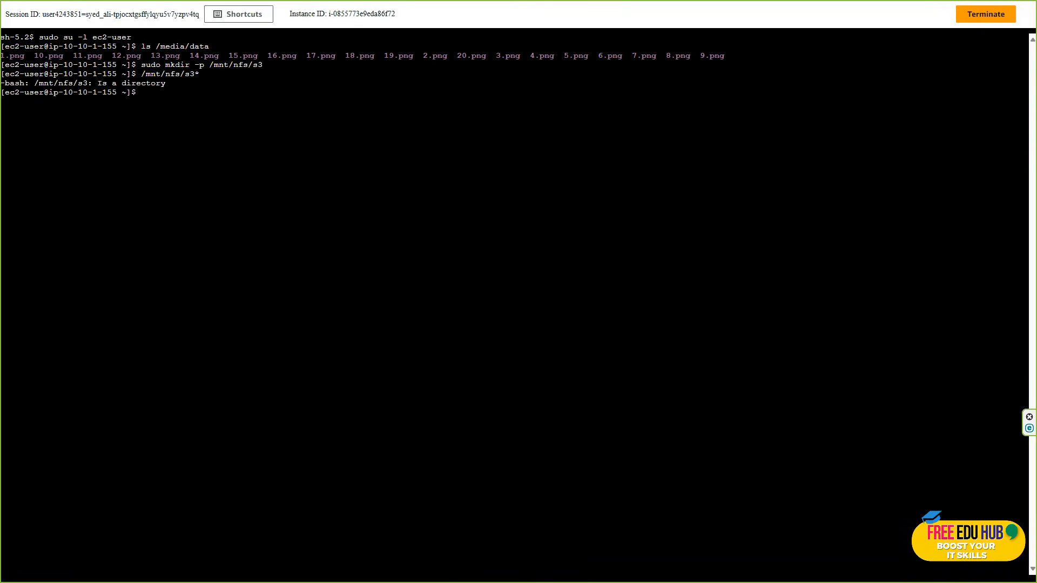
{"action": "left_click_drag", "start_coordinate": [2, 83], "coordinate": [167, 84]}
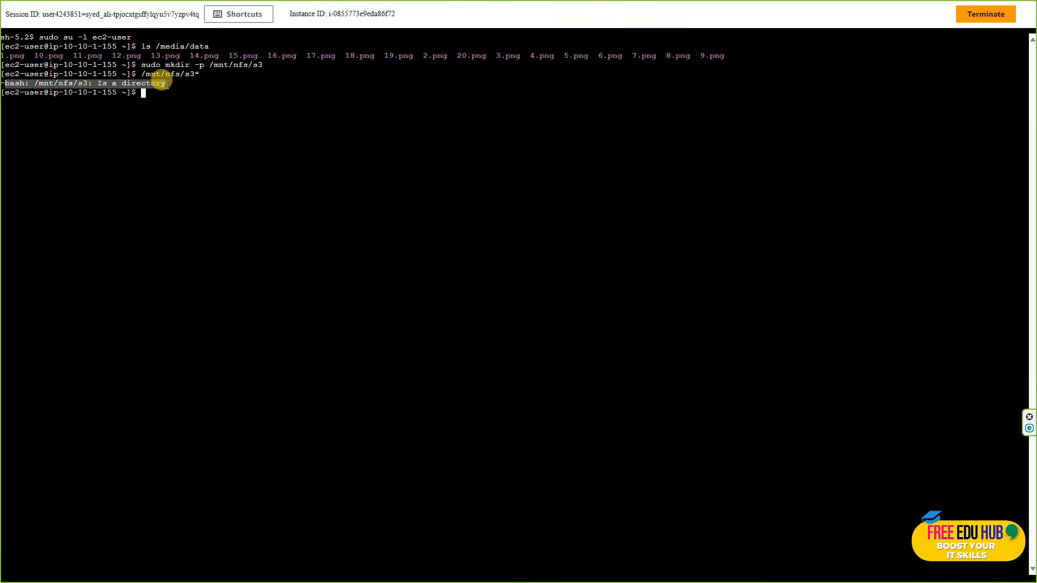
{"action": "left_click", "coordinate": [166, 77]}
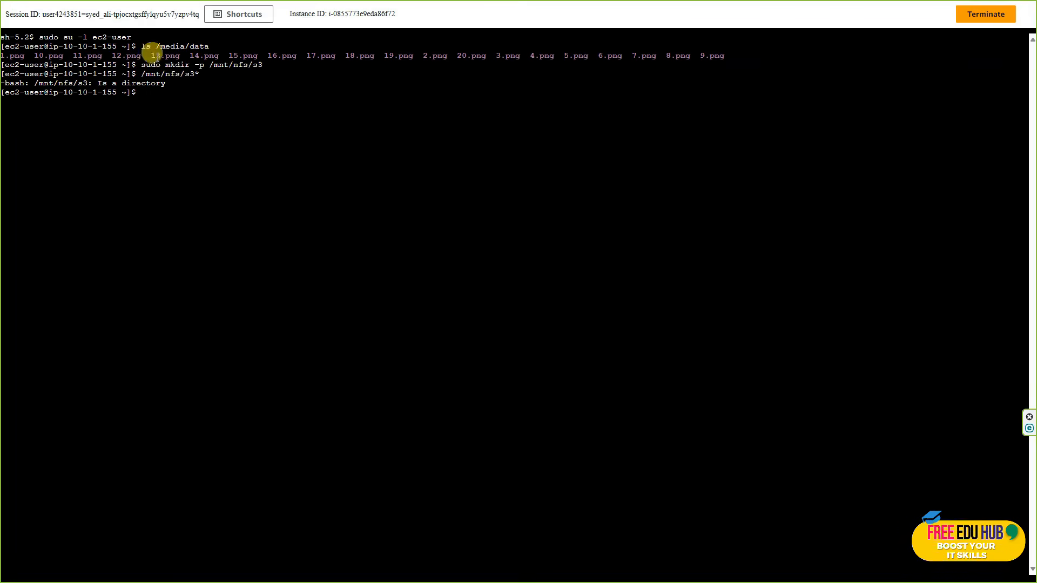
In the Notepad note, replace [MountPath] in the file share's mount command with the noted path "/mnt/nfs/s3*".
{"action": "key", "text": "ctrl+shift+Tab"}
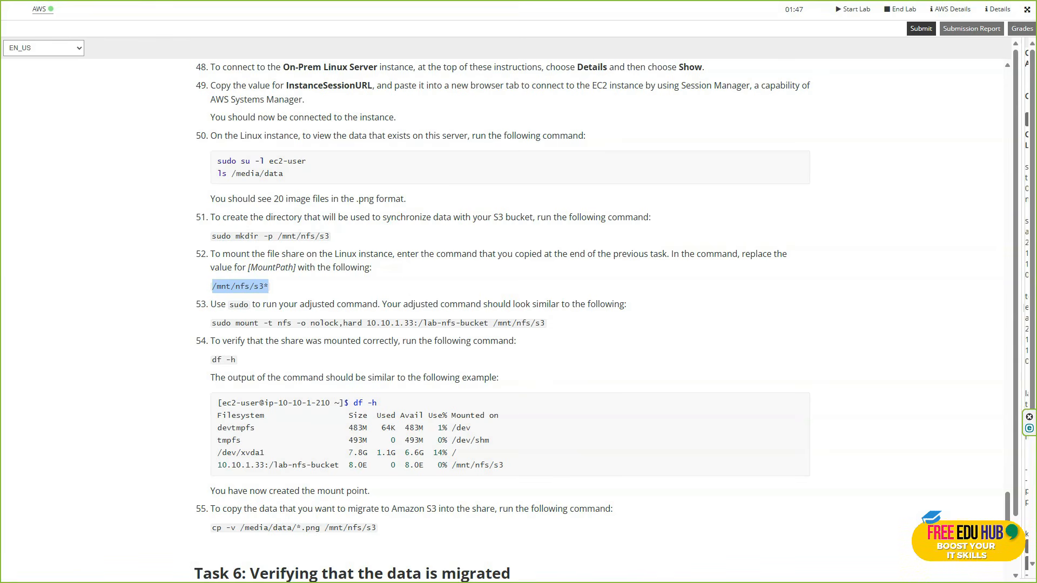
{"action": "key", "text": "alt+Tab"}
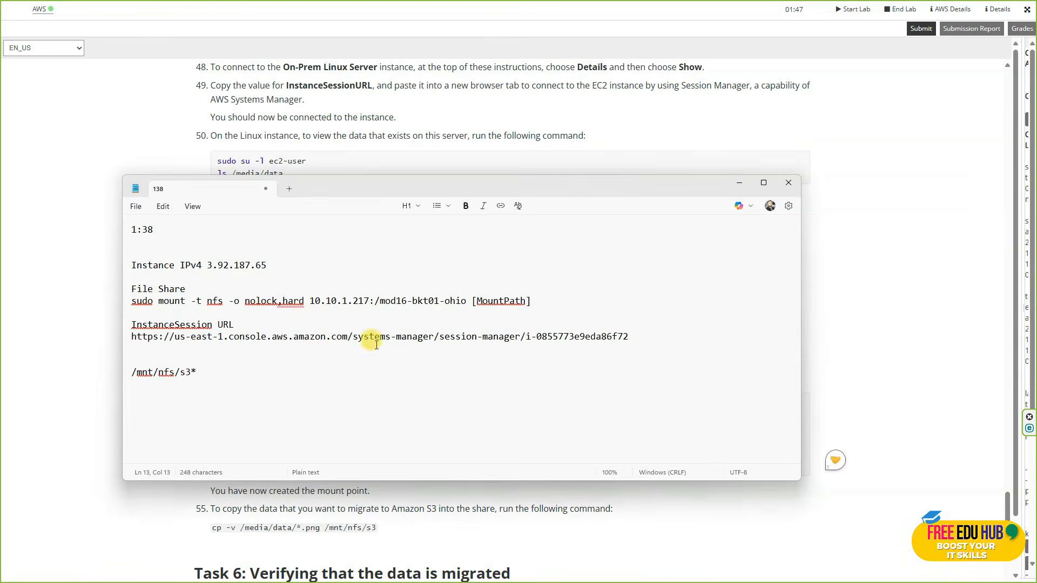
{"action": "left_click_drag", "start_coordinate": [528, 301], "coordinate": [157, 307]}
{"action": "left_click_drag", "start_coordinate": [204, 373], "coordinate": [132, 380]}
{"action": "key", "text": "ctrl+c"}
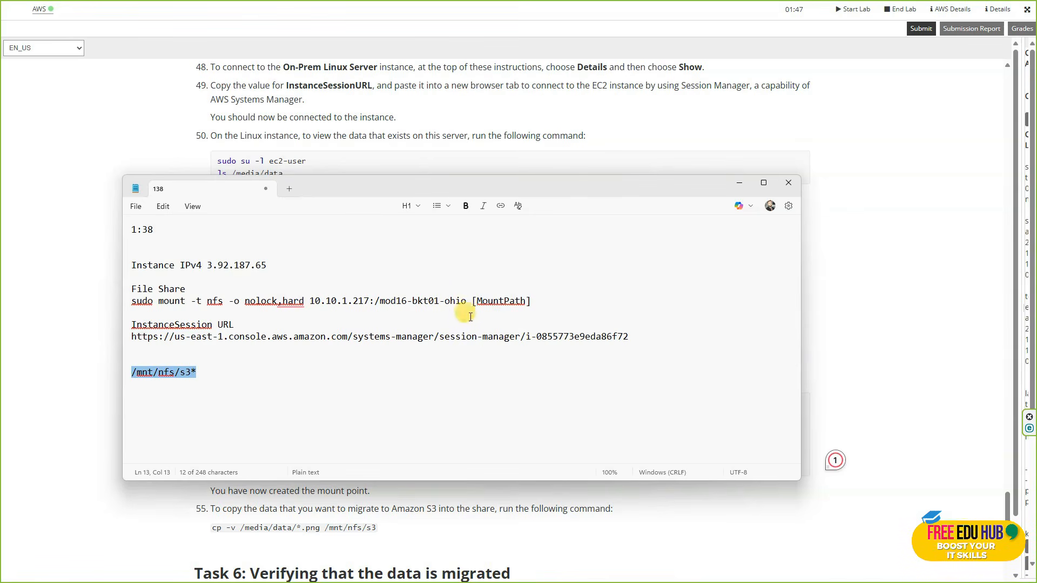
{"action": "left_click_drag", "start_coordinate": [537, 300], "coordinate": [473, 301]}
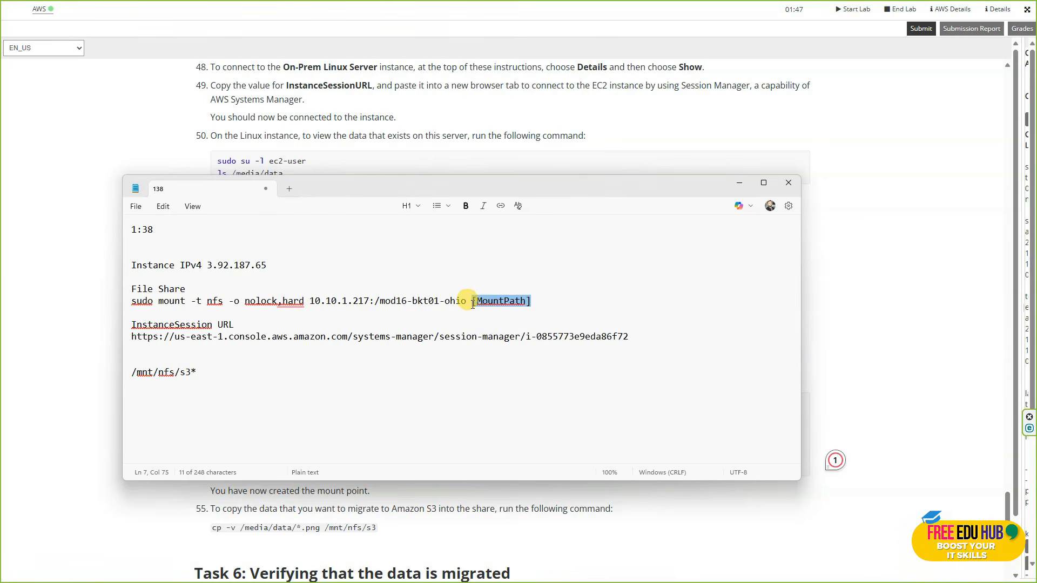
{"action": "key", "text": "ctrl+v"}
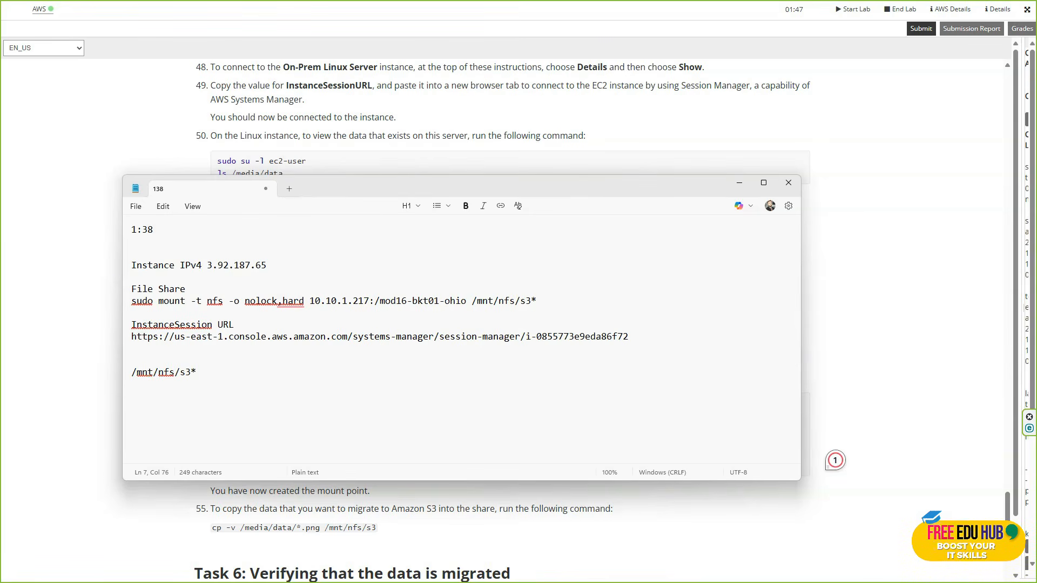
Copy the adjusted mount command from the note and run it in the Linux session to mount mod16-bkt01-ohio on /mnt/nfs/s3*.
{"action": "key", "text": "alt+Tab"}
{"action": "left_click_drag", "start_coordinate": [559, 301], "coordinate": [132, 301]}
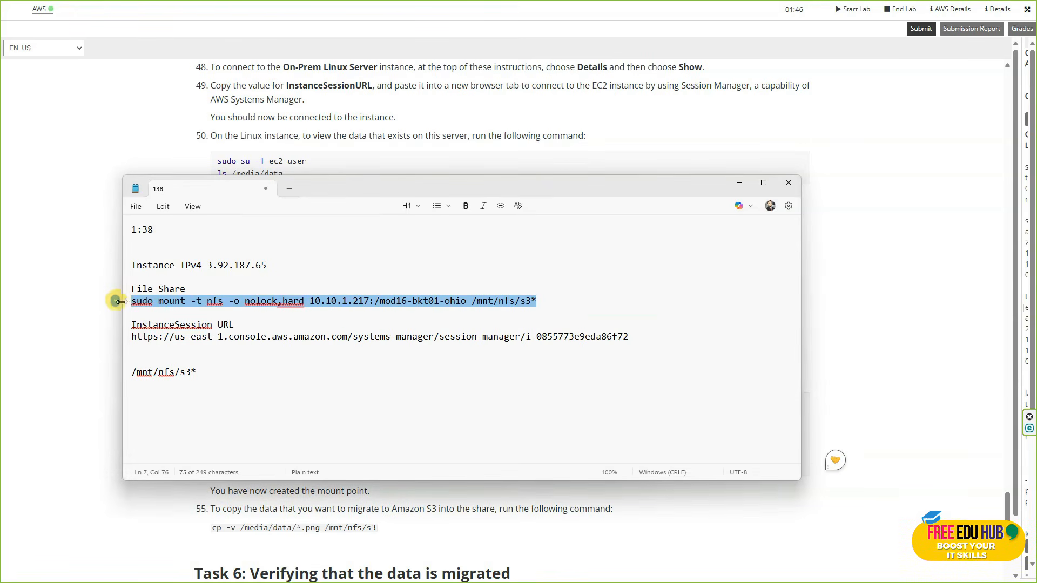
{"action": "left_click", "coordinate": [739, 183]}
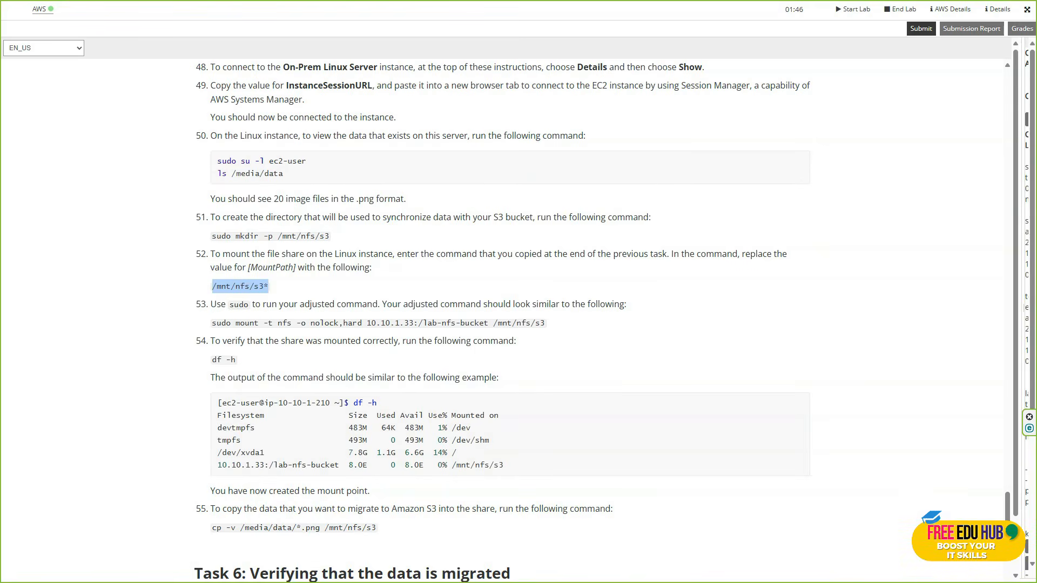
{"action": "key", "text": "ctrl+Tab"}
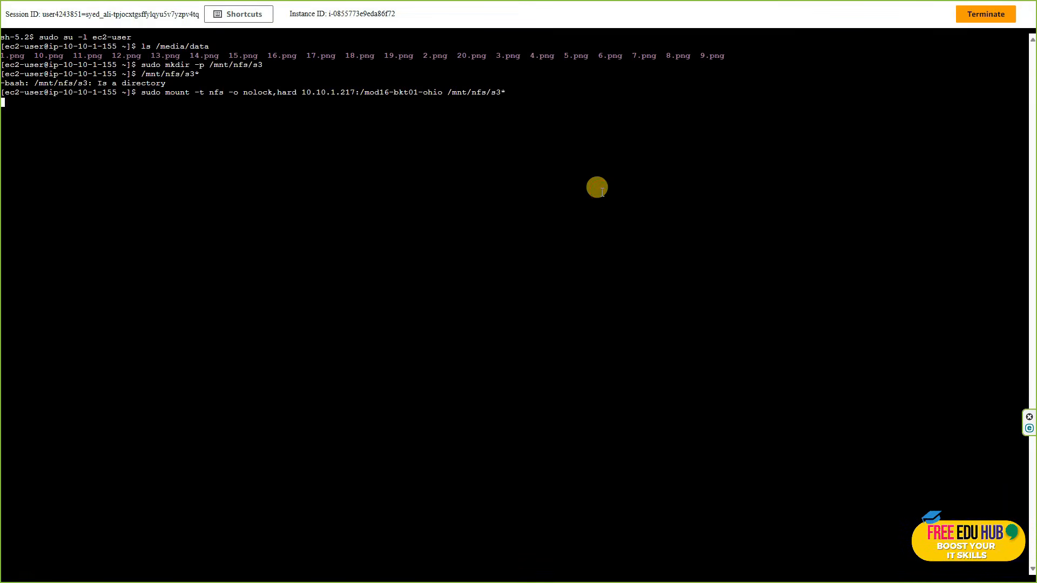
Verify the mount with "df -h" and copy the images to the share with "cp -v /media/data/*.png /mnt/nfs/s3".
{"action": "type", "text": "df -h"}
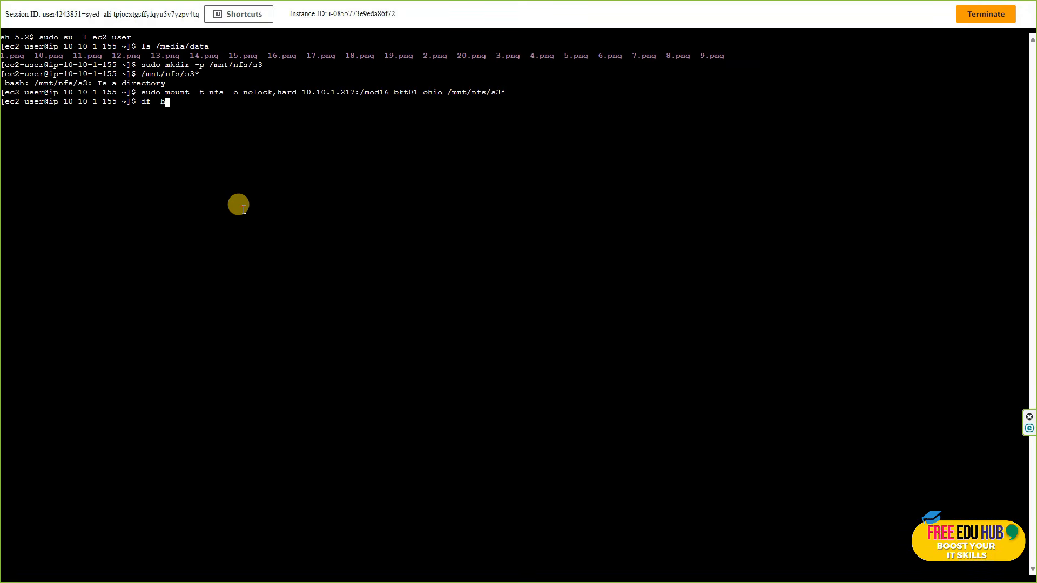
{"action": "key", "text": "Return"}
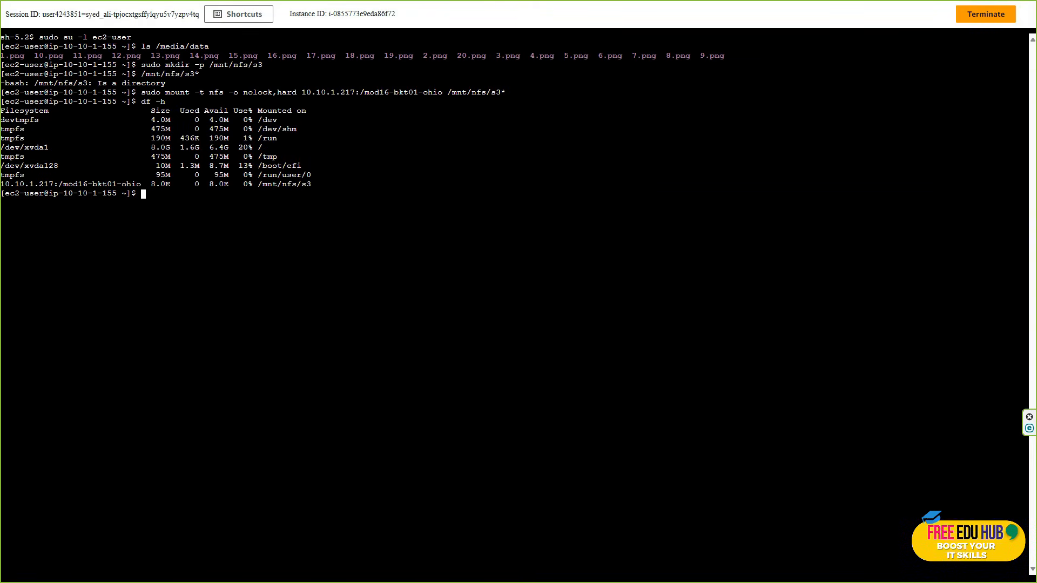
{"action": "type", "text": "cp -v /media/data/*.png /mnt/nfs/s3"}
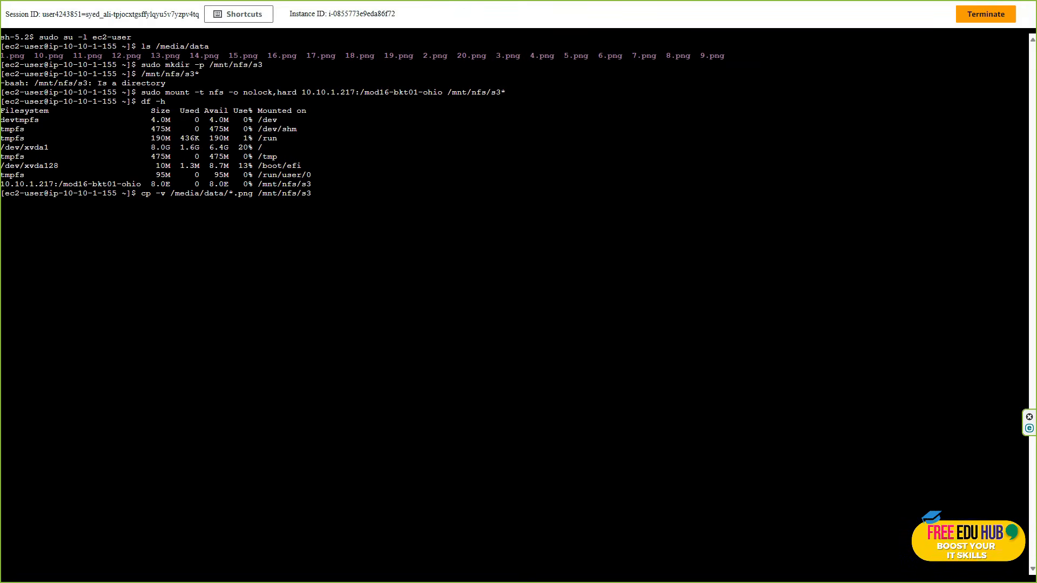
{"action": "key", "text": "Return"}
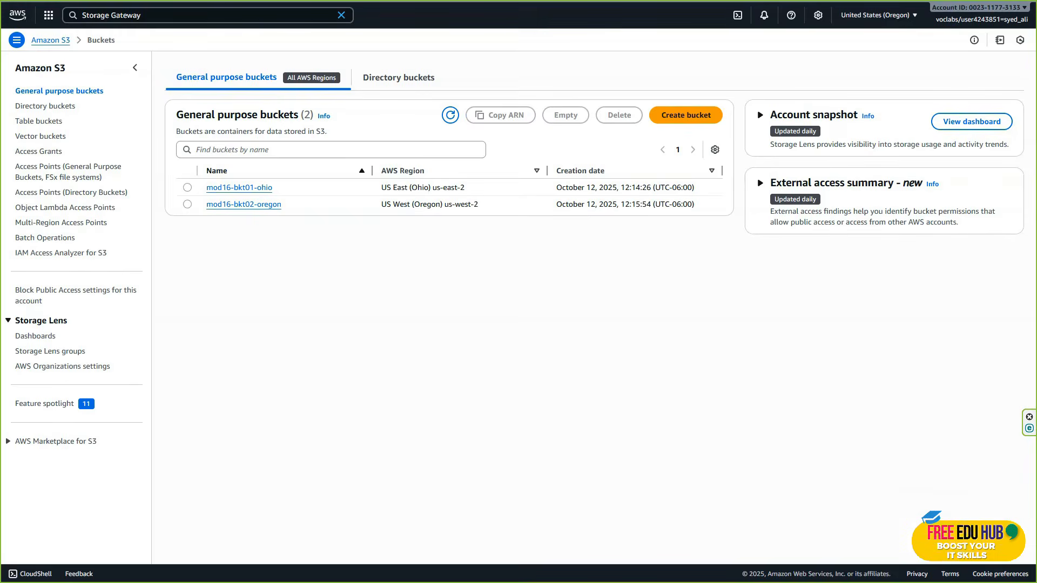
Open the mod16-bkt01-ohio bucket in Amazon S3 and check its object list for the migrated PNG files.
{"action": "right_click", "coordinate": [230, 311]}
{"action": "left_click", "coordinate": [275, 357]}
{"action": "left_click", "coordinate": [246, 188]}
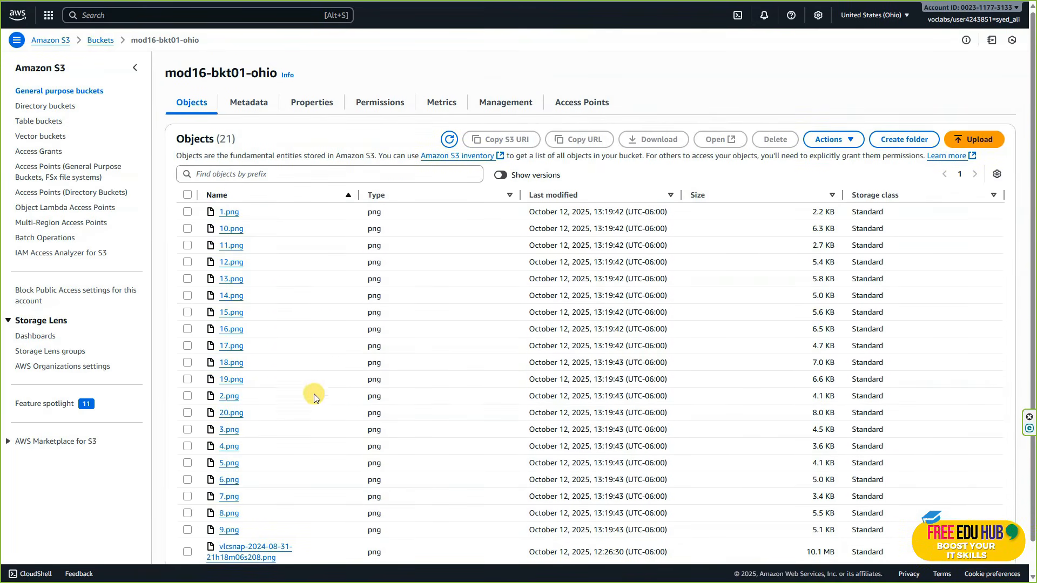
{"action": "scroll", "coordinate": [323, 432], "scroll_direction": "down", "scroll_amount": 2}
{"action": "scroll", "coordinate": [322, 439], "scroll_direction": "up", "scroll_amount": 2}
Check the mod16-bkt02-oregon bucket for the replicated PNG files and return to the bucket list.
{"action": "left_click", "coordinate": [100, 40]}
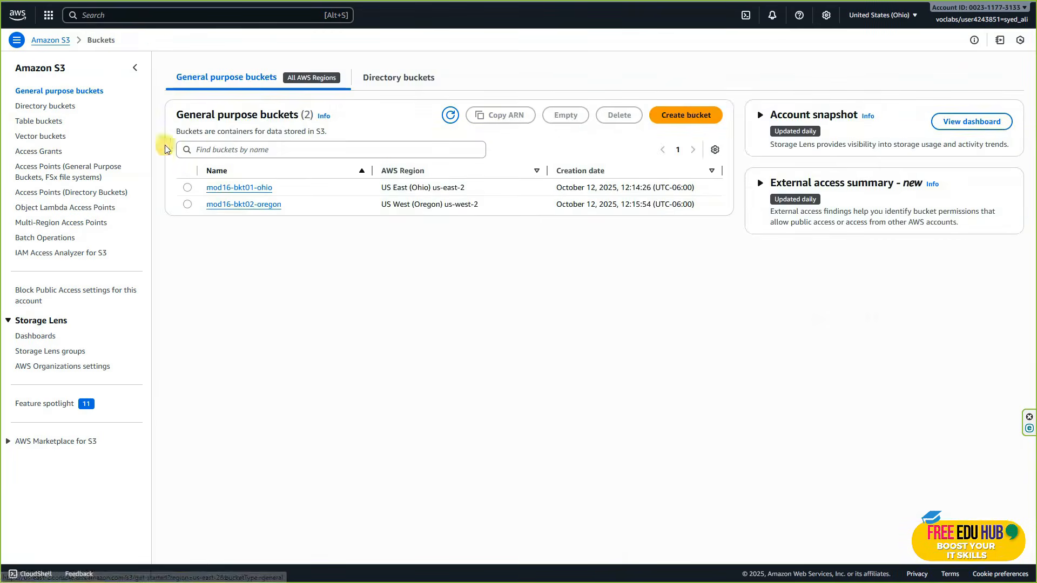
{"action": "left_click", "coordinate": [247, 207]}
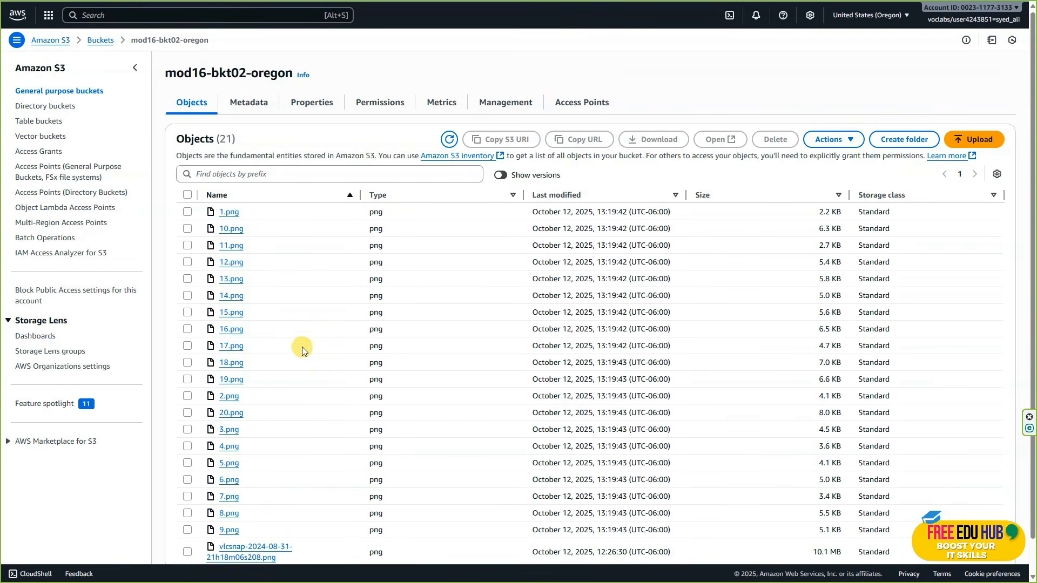
{"action": "left_click", "coordinate": [101, 40]}
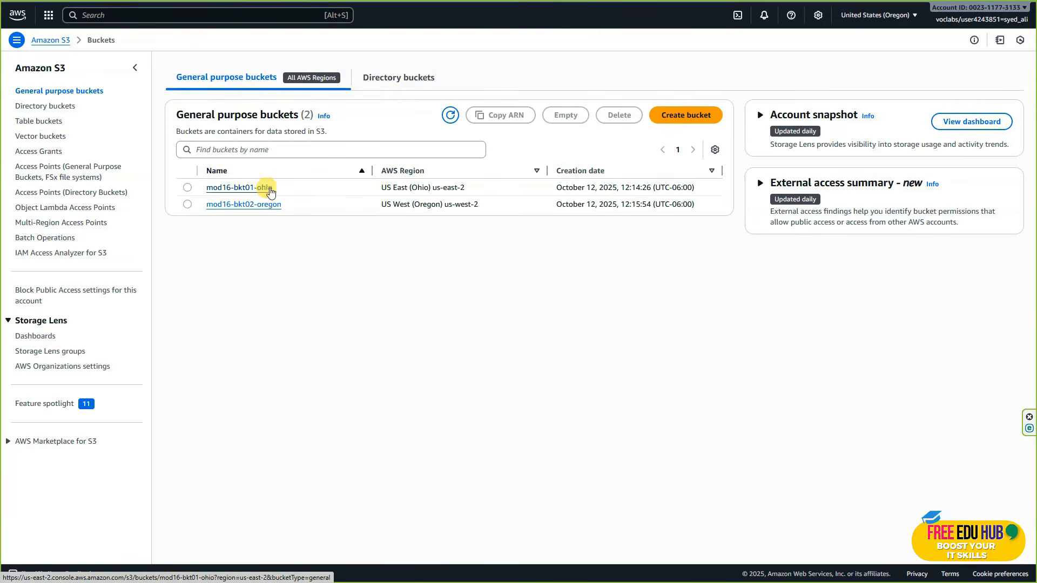